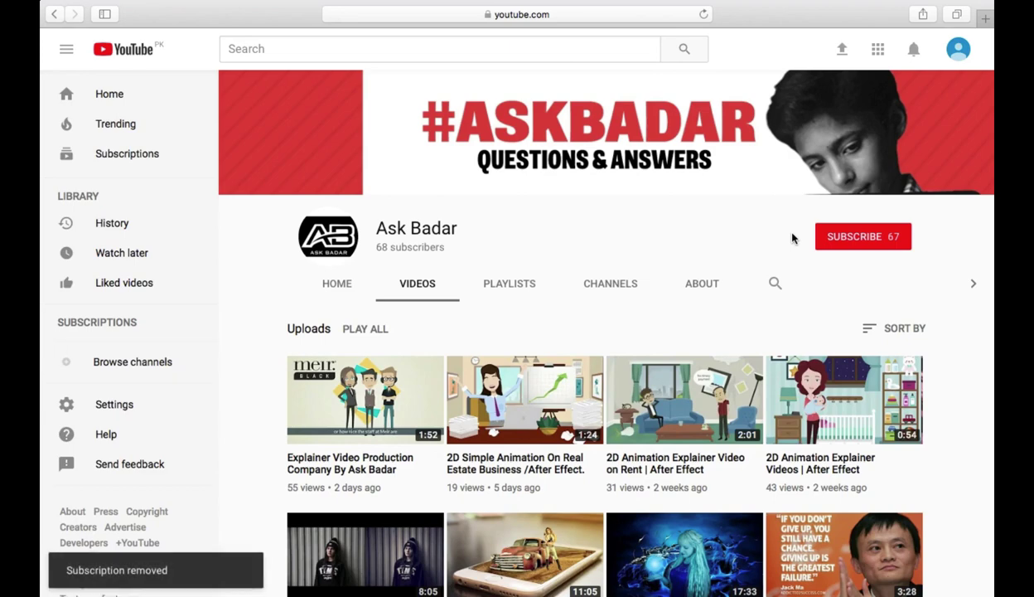
Subscribe to the YouTube channel and set its bell to all notifications.
left_click(845, 238)
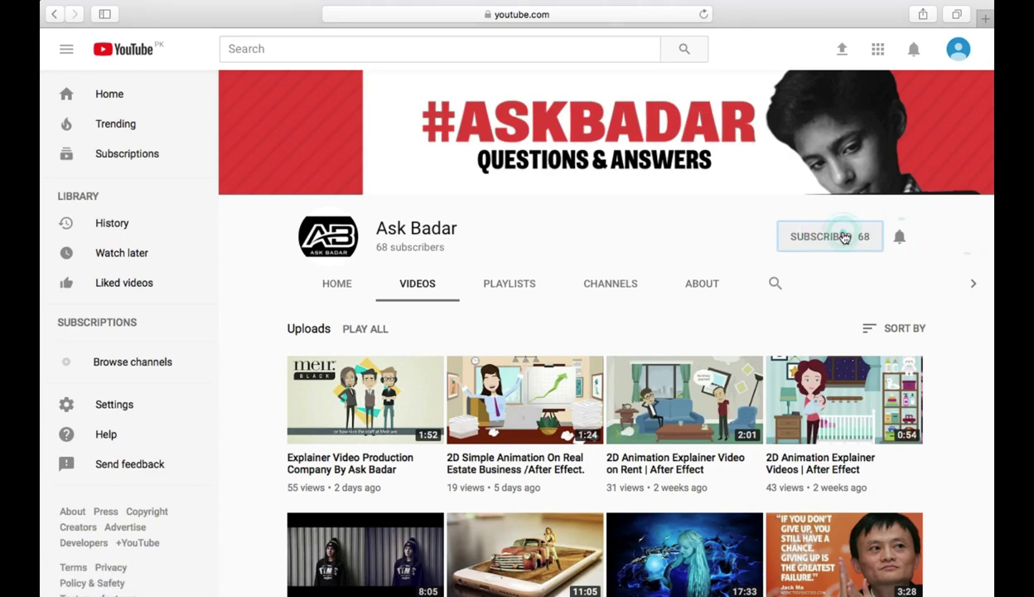
left_click(899, 238)
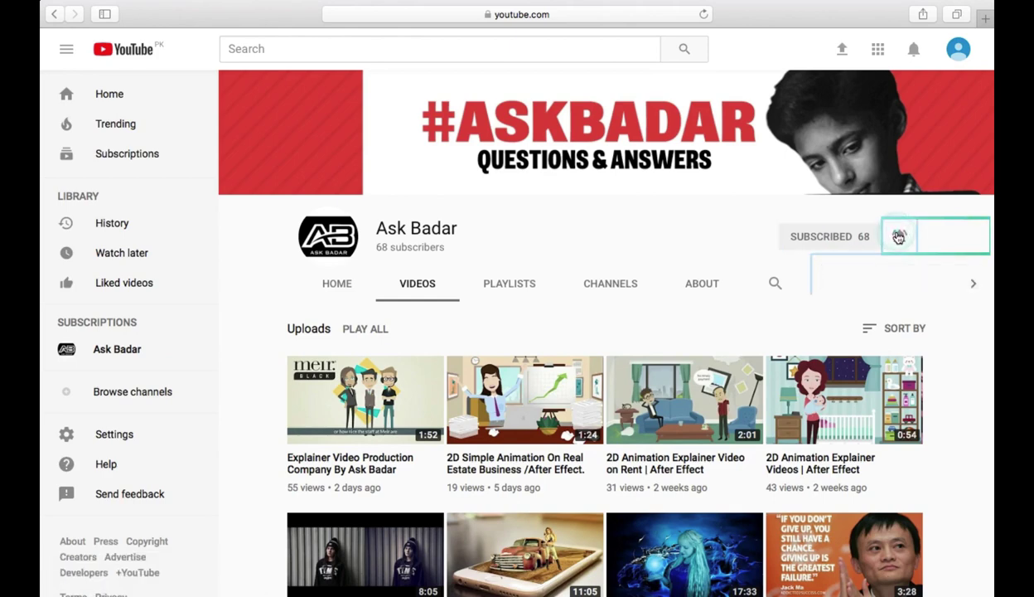
left_click(899, 238)
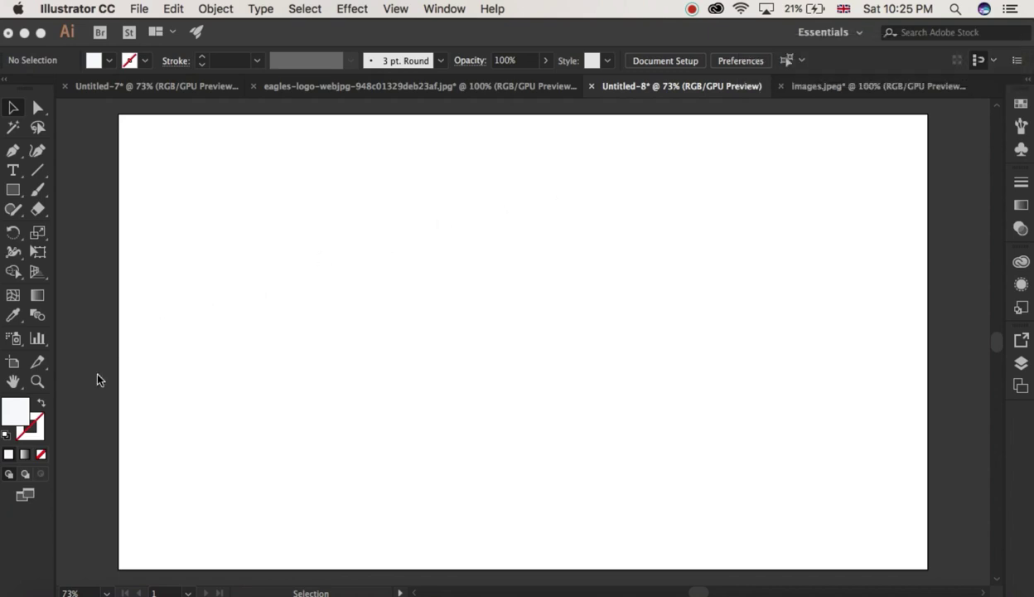
Set the stroke colour to black and the fill to None, with the Pen tool active.
double_click(15, 411)
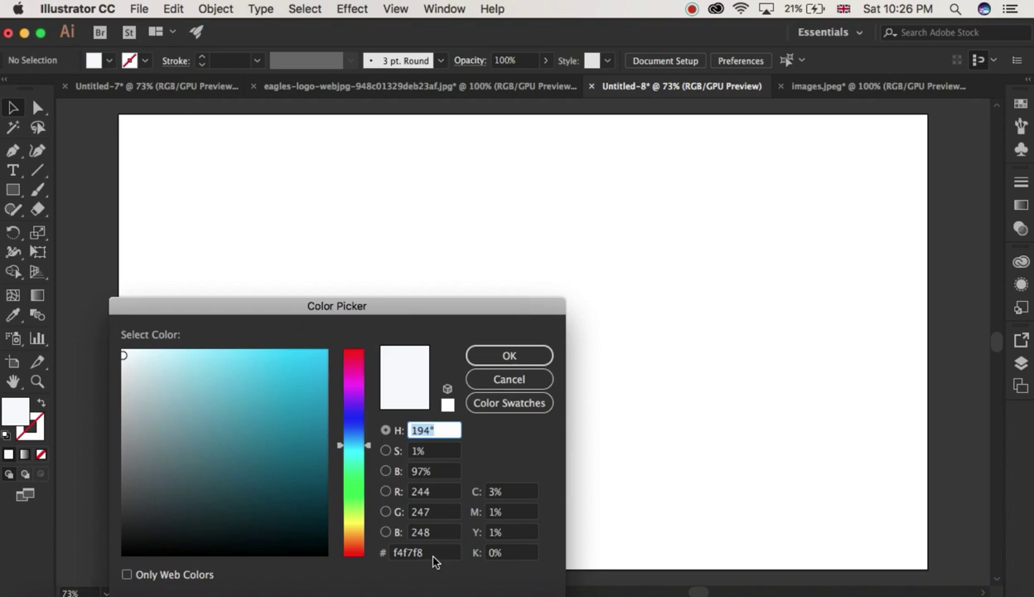
left_click(538, 357)
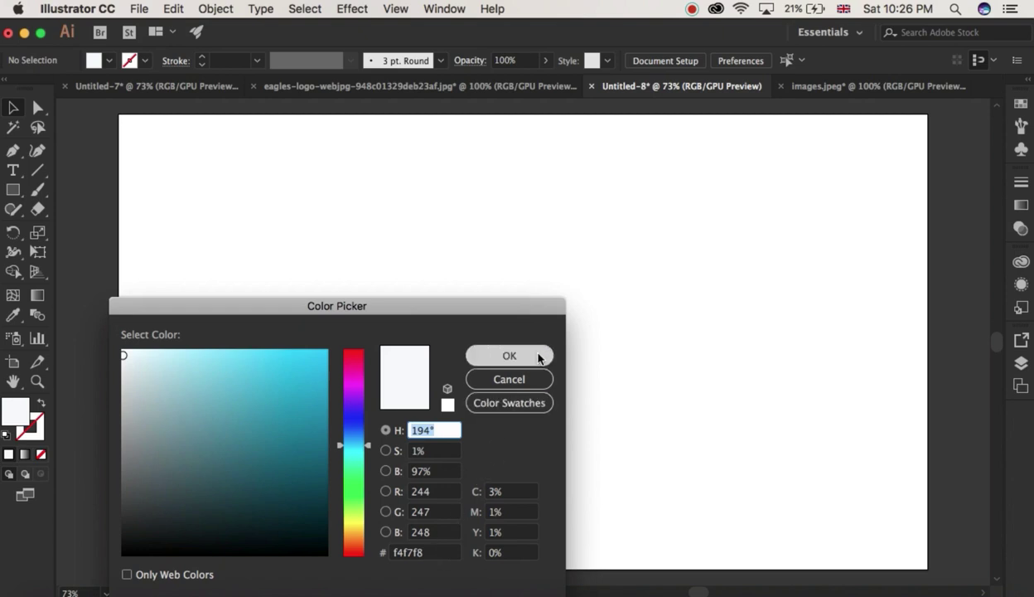
left_click(539, 356)
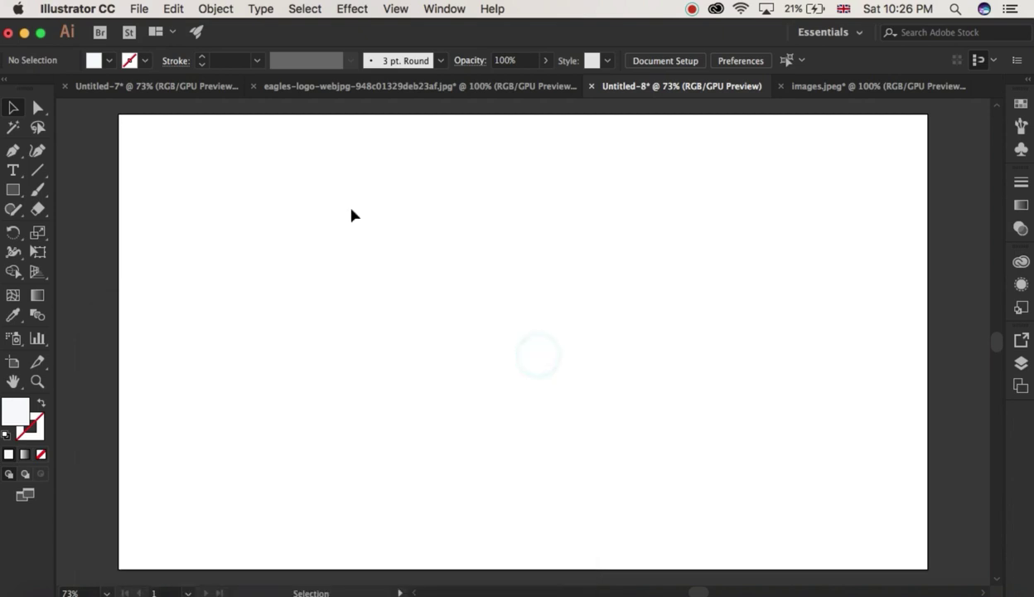
left_click(10, 150)
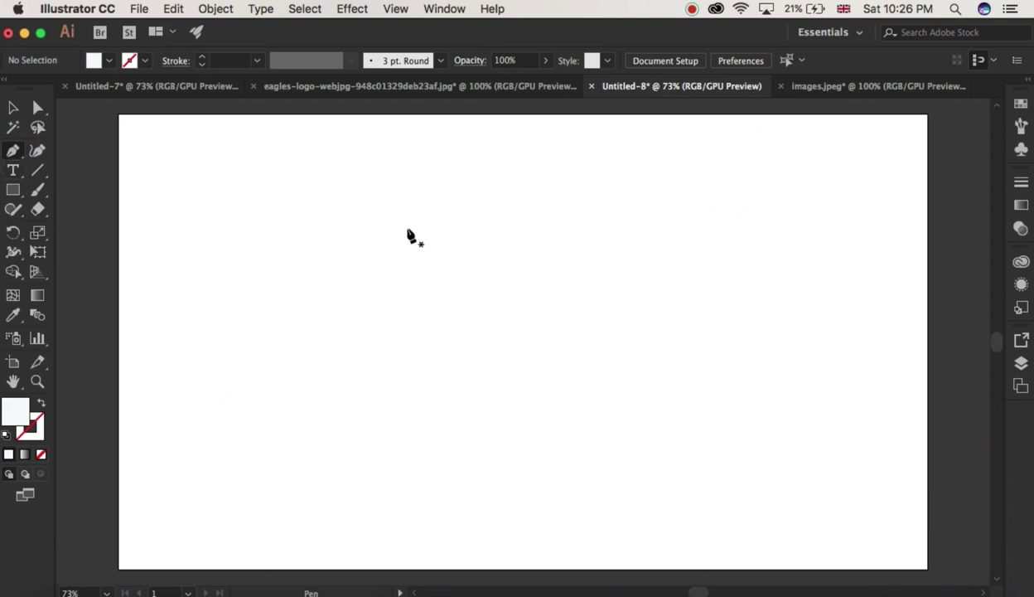
left_click(37, 426)
double_click(37, 427)
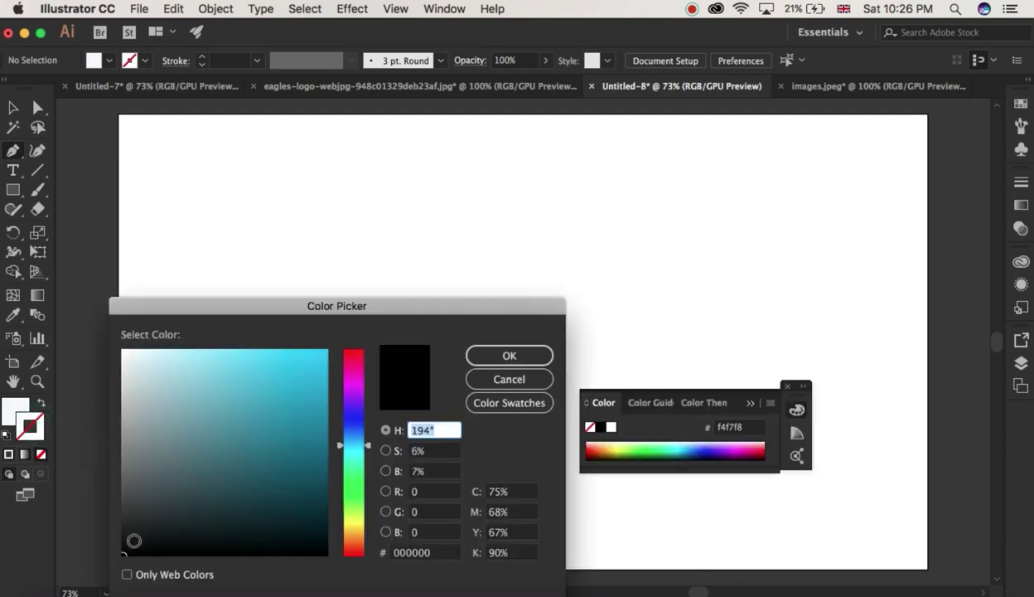
left_click_drag(134, 541, 125, 554)
left_click(511, 358)
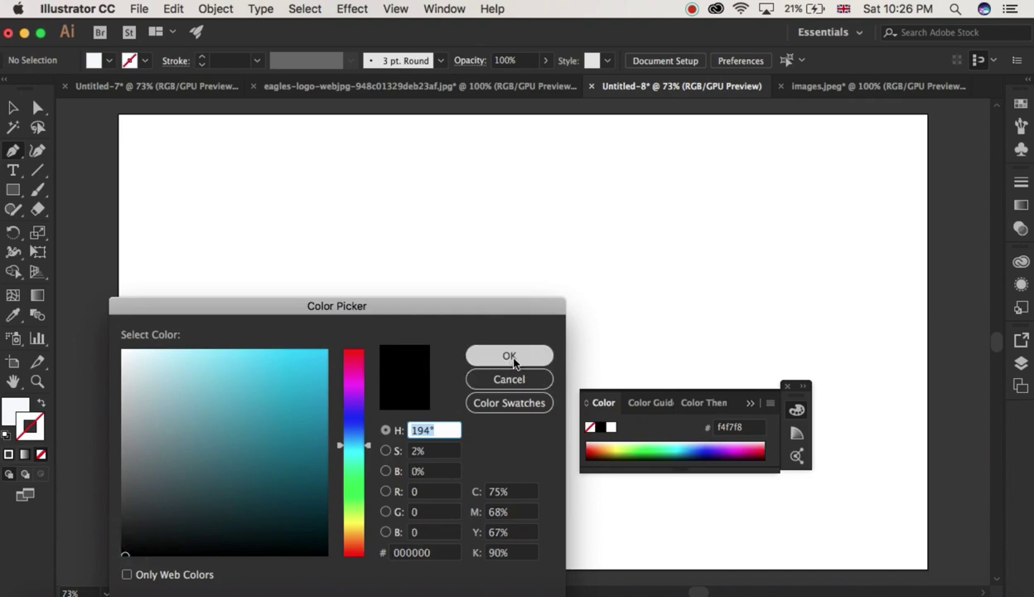
left_click(25, 409)
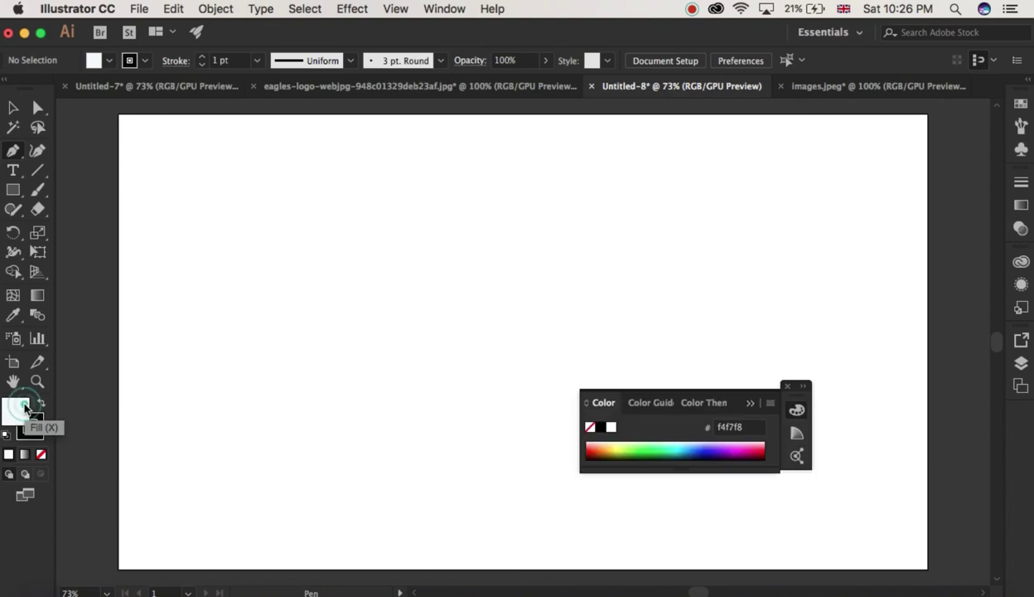
left_click(43, 456)
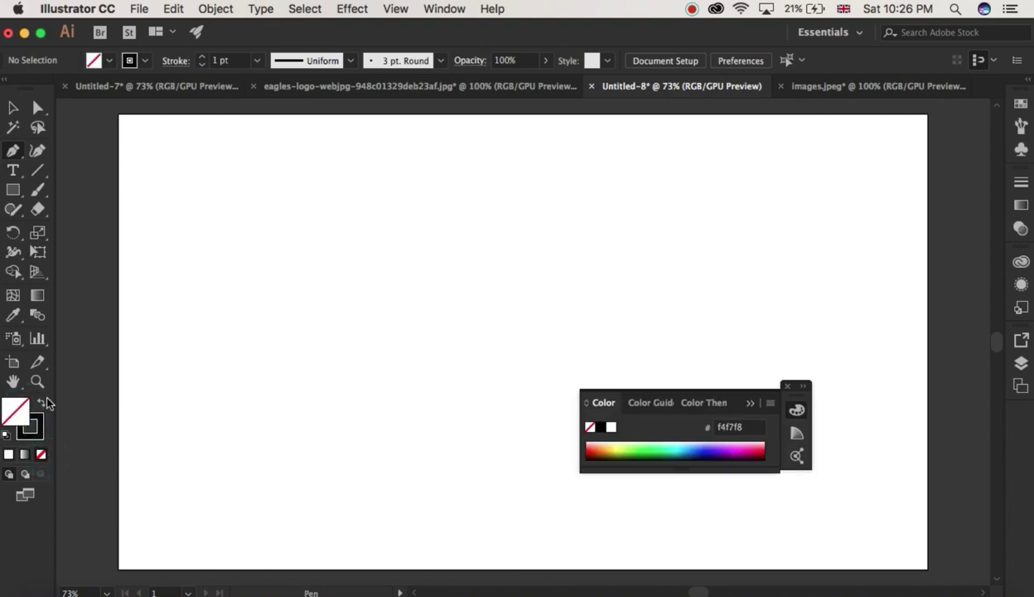
left_click(785, 386)
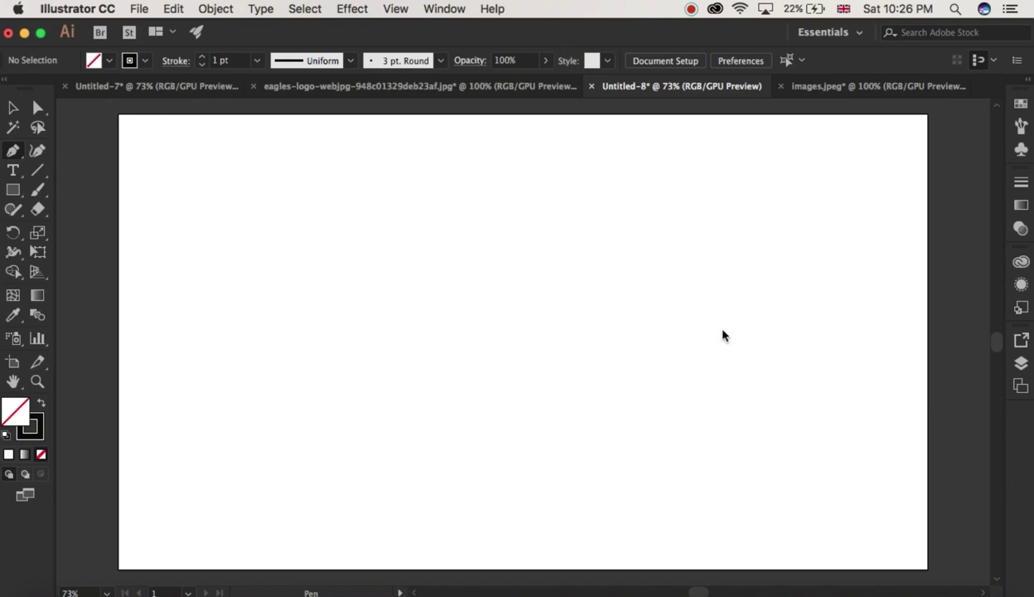
Draw a closed five-point outline: a rectangle with a pointed bottom, right of centre.
left_click(721, 296)
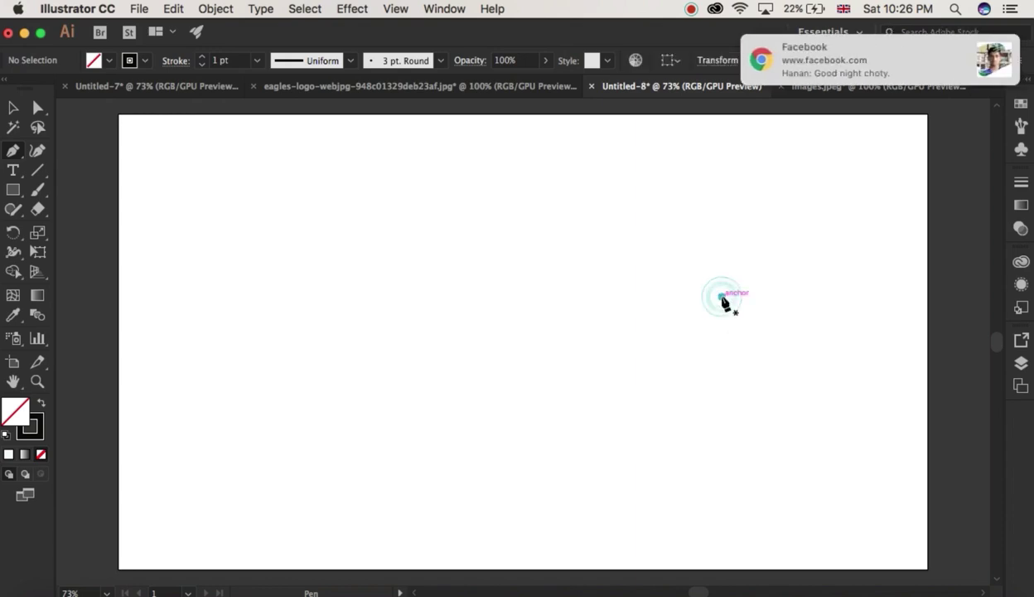
left_click(721, 432)
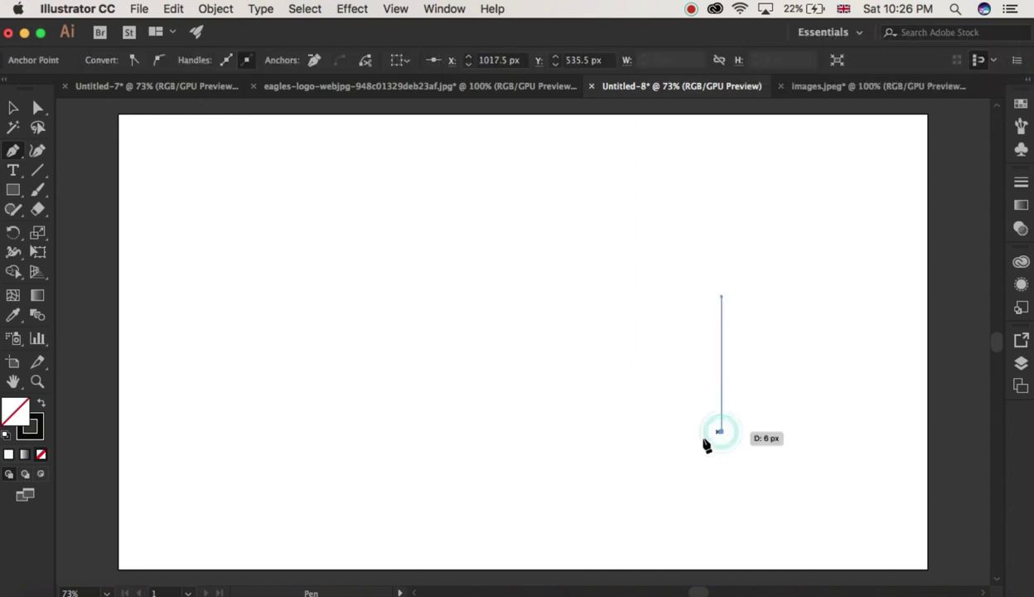
left_click(621, 462)
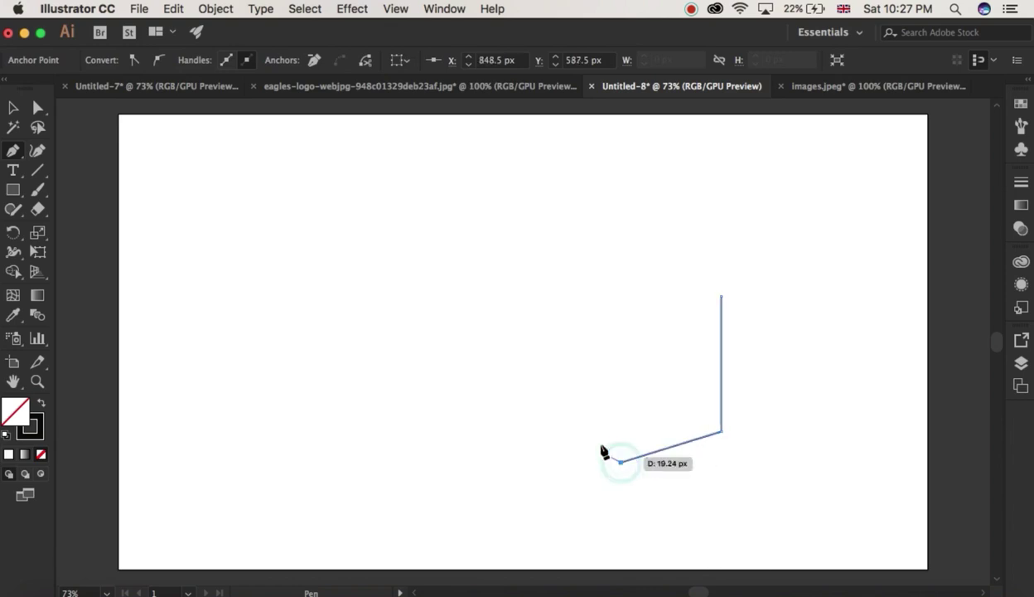
left_click(523, 428)
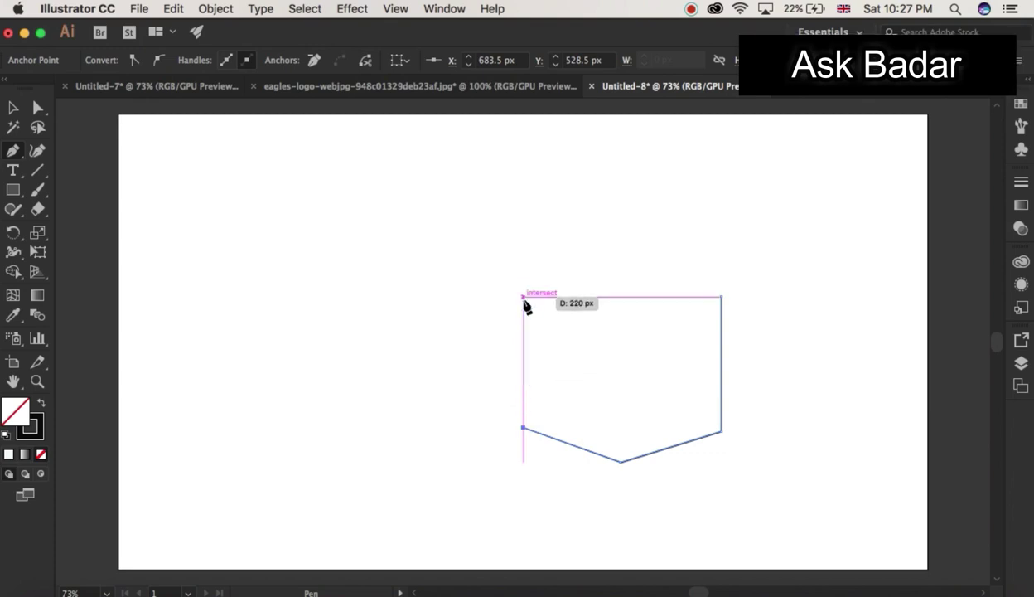
left_click(523, 296)
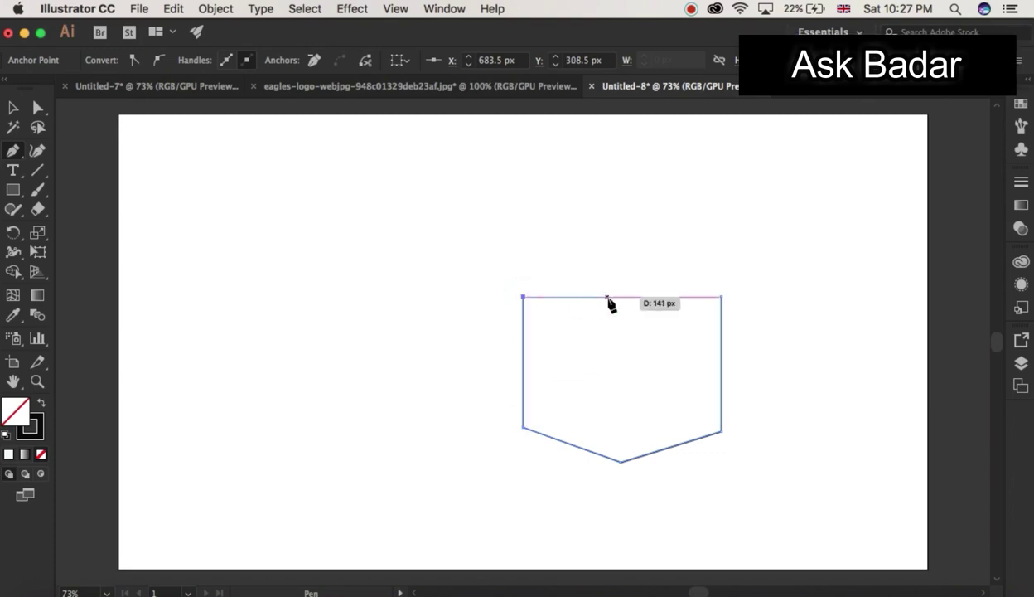
left_click(723, 298)
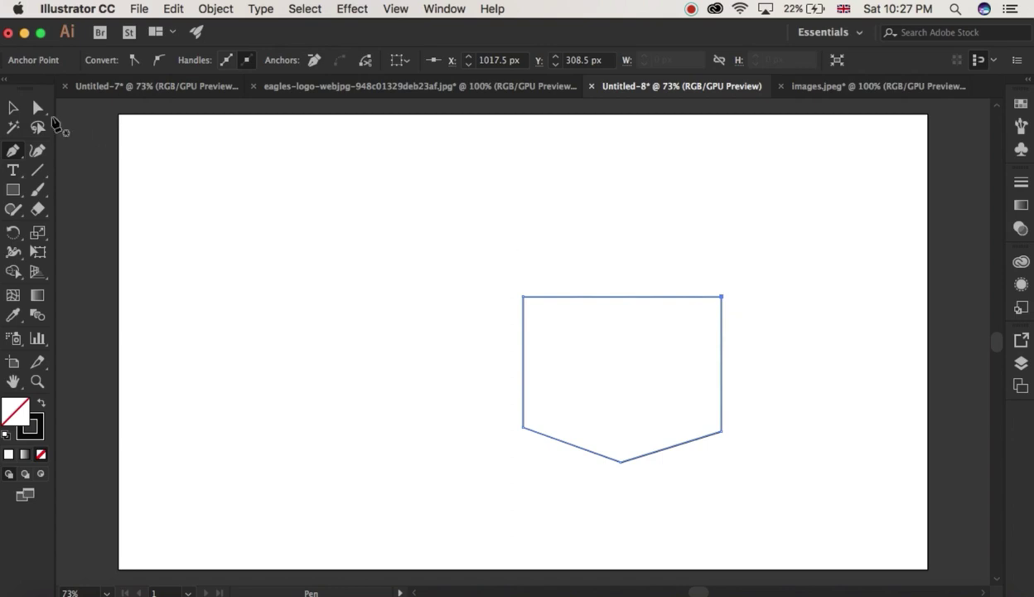
Give the pointed outline a 4 pt stroke weight.
left_click(13, 104)
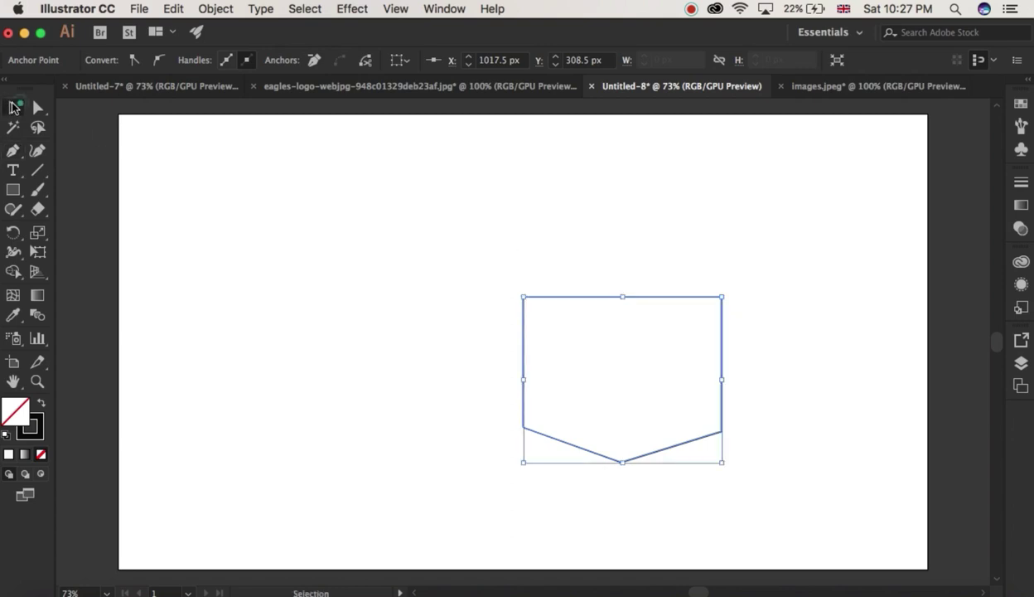
left_click(320, 354)
left_click(585, 454)
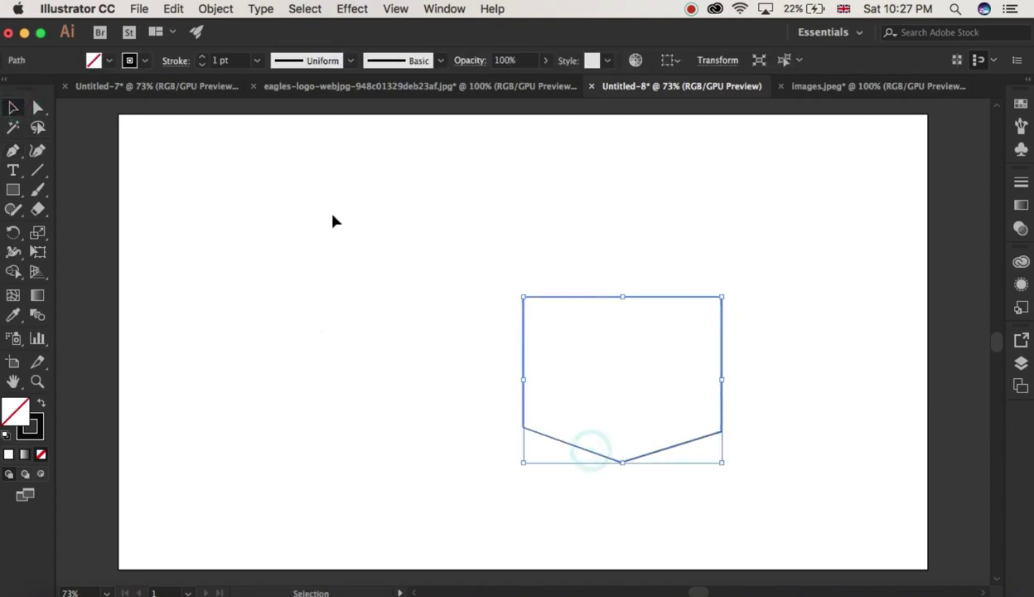
left_click(216, 60)
type("4")
key("Return")
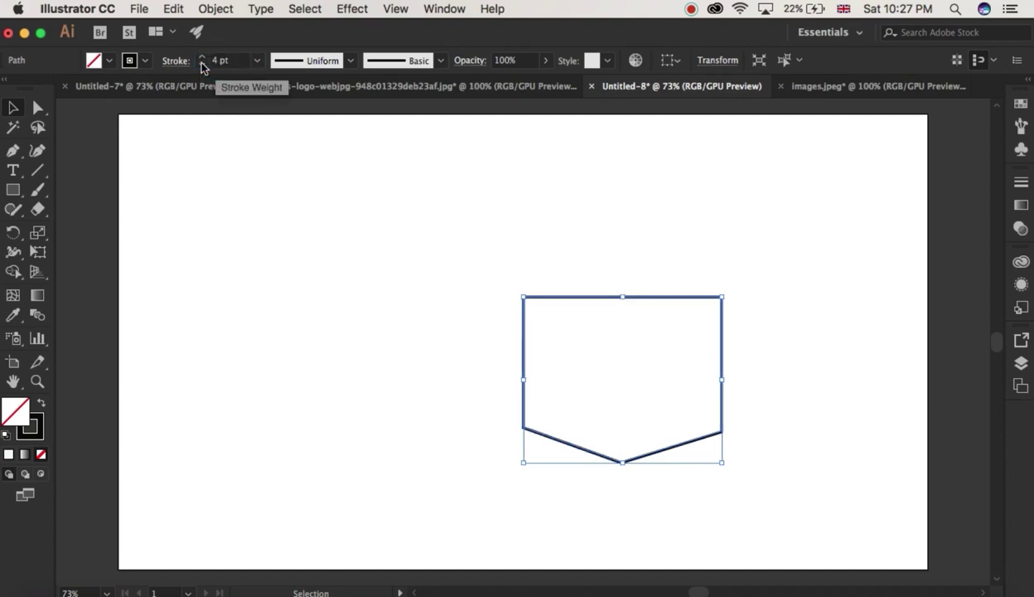
left_click(302, 370)
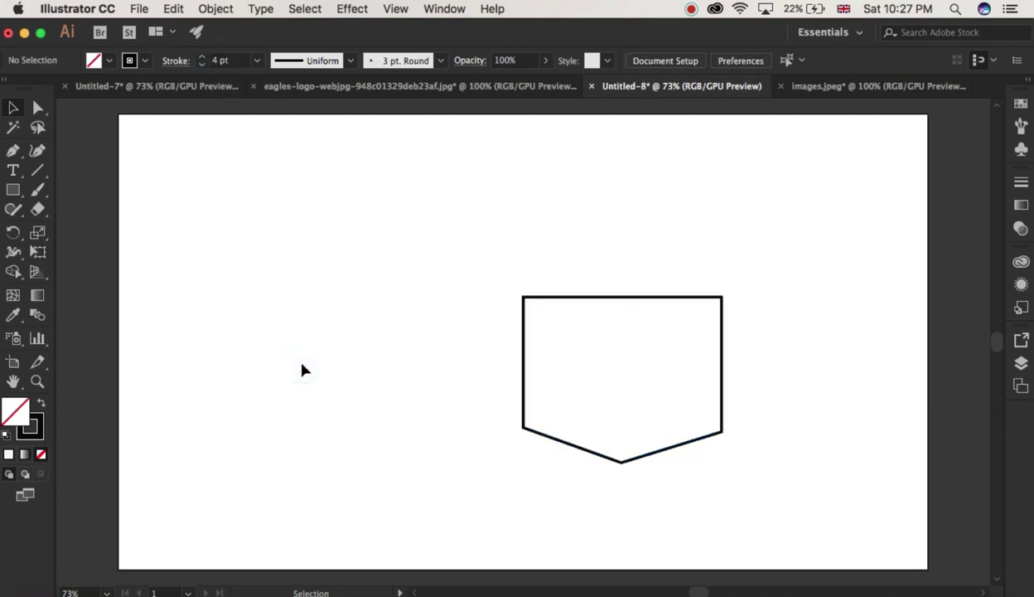
Draw a vertical line from the bottom point to the top edge, then select both paths.
left_click(12, 150)
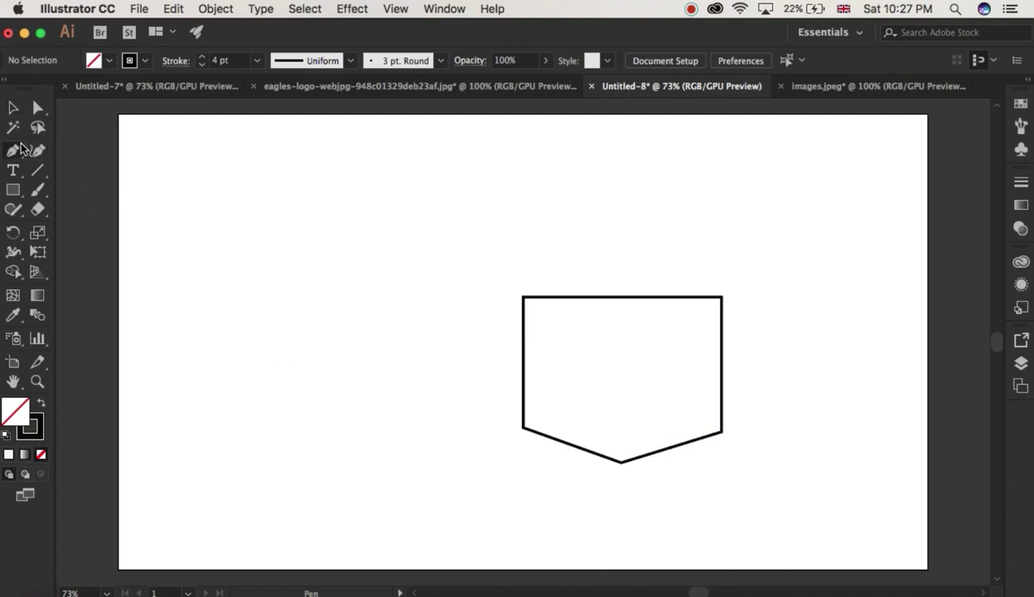
left_click(623, 462)
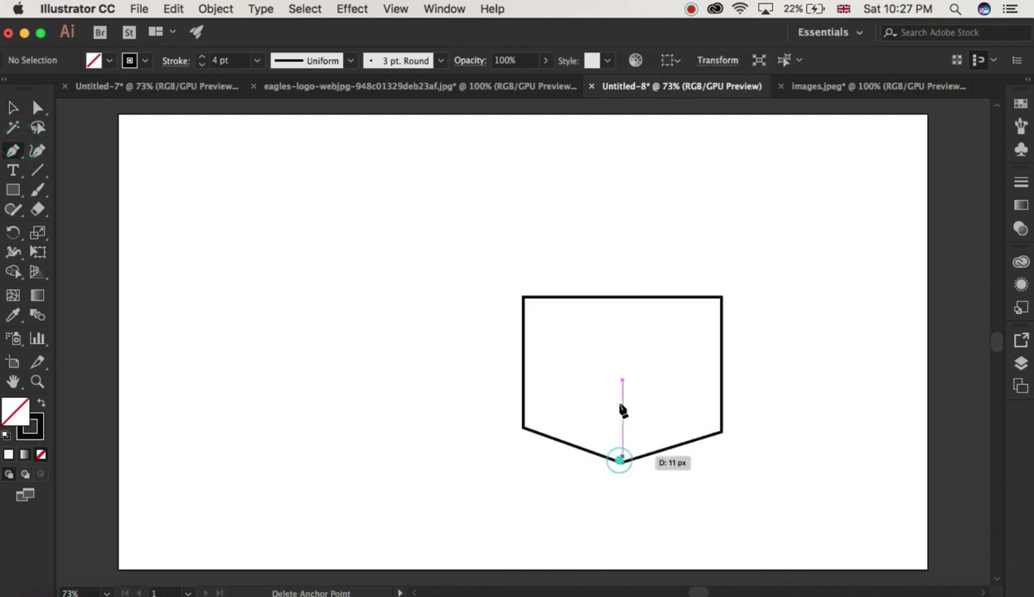
left_click(625, 298)
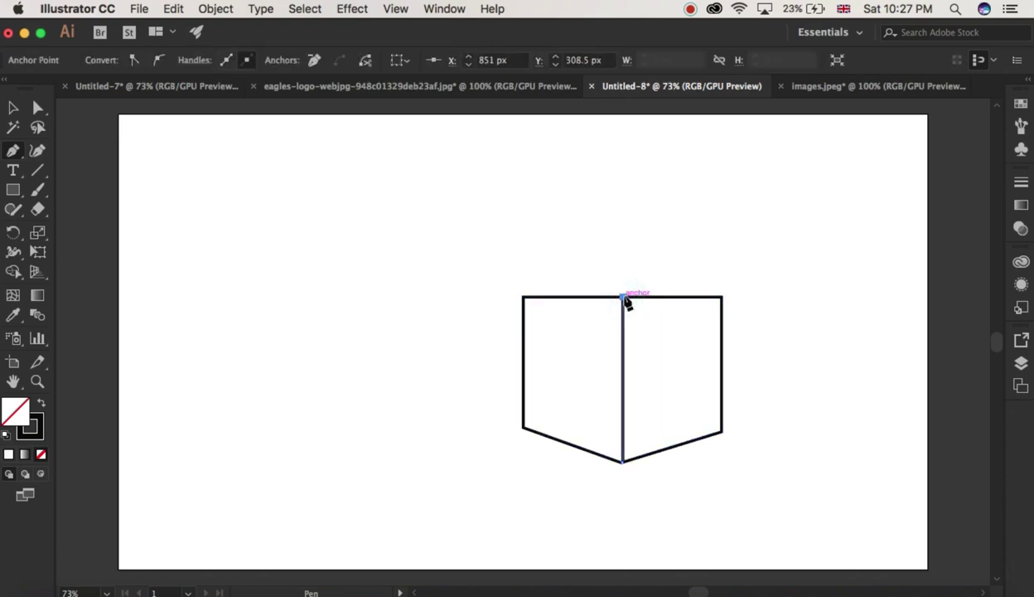
left_click(623, 464)
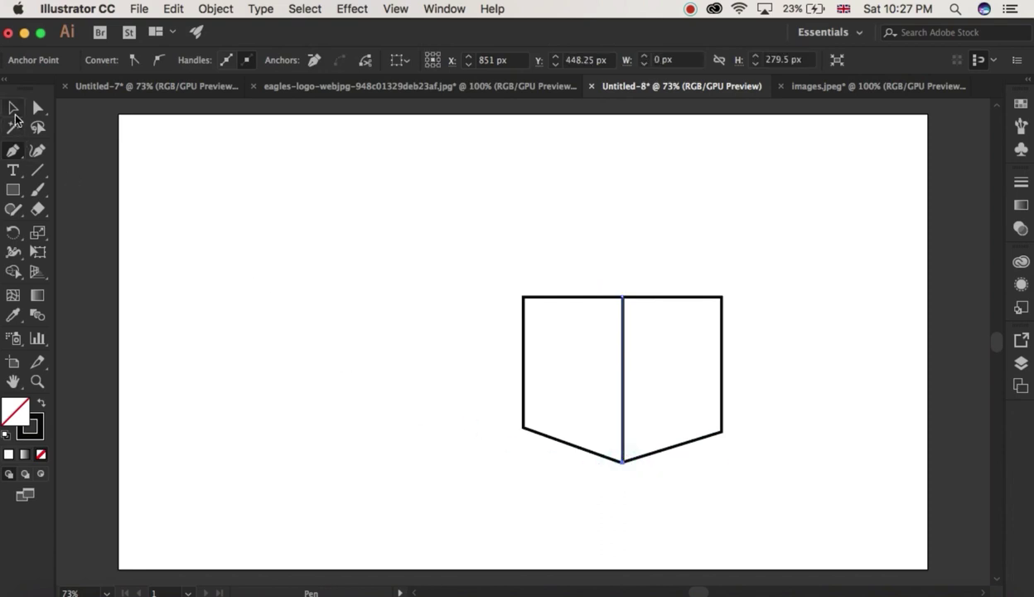
left_click(14, 113)
left_click(296, 259)
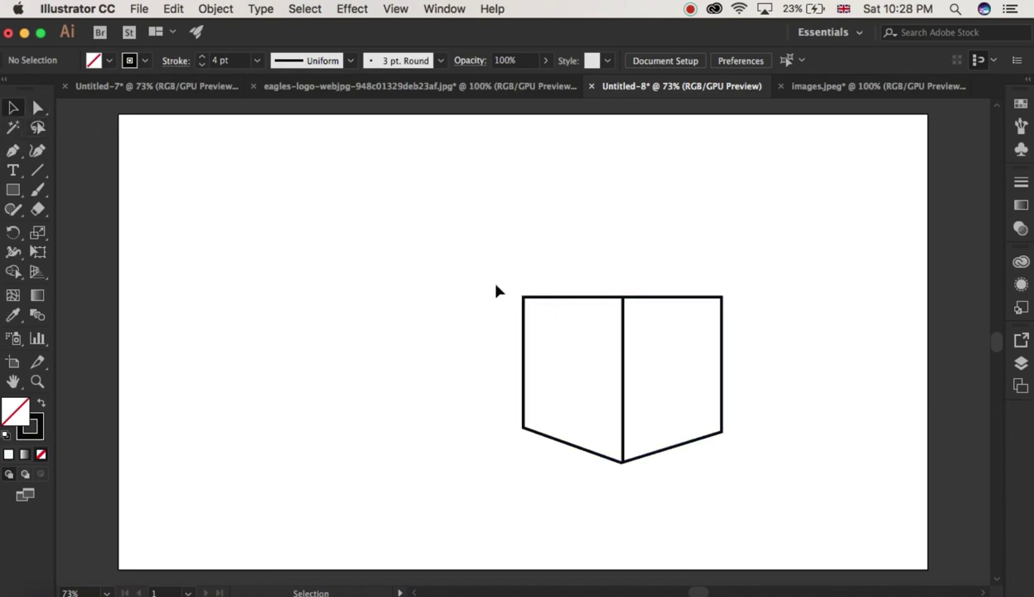
mouse_move(496, 286)
left_mouse_down()
mouse_move(738, 464)
mouse_move(728, 475)
left_mouse_up()
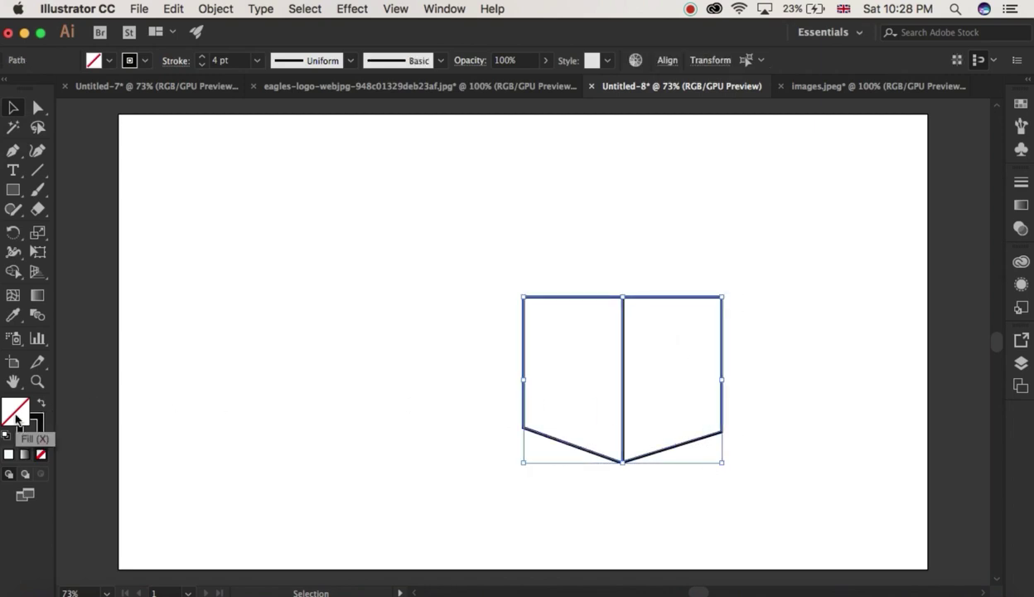
Fill the selected shape with orange (about H 26°, S 97%, B 92%, #ea6907).
double_click(16, 412)
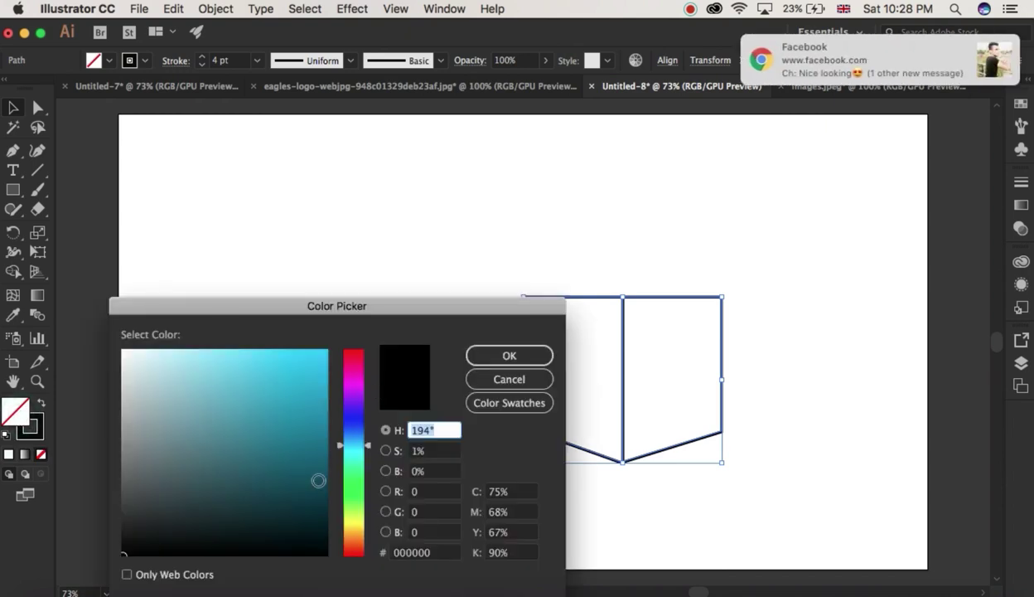
left_click_drag(341, 521, 353, 547)
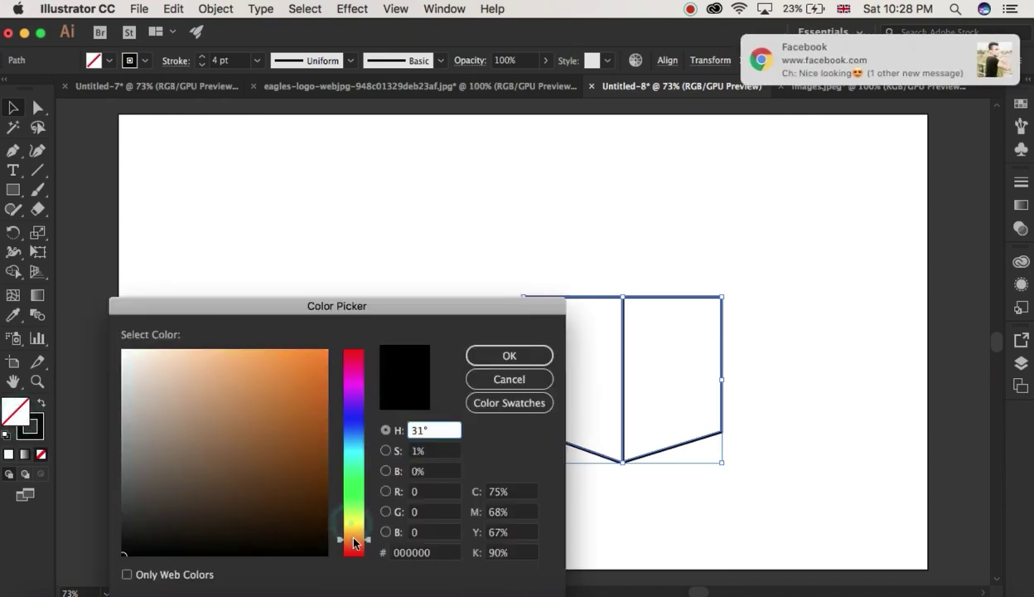
left_click(288, 363)
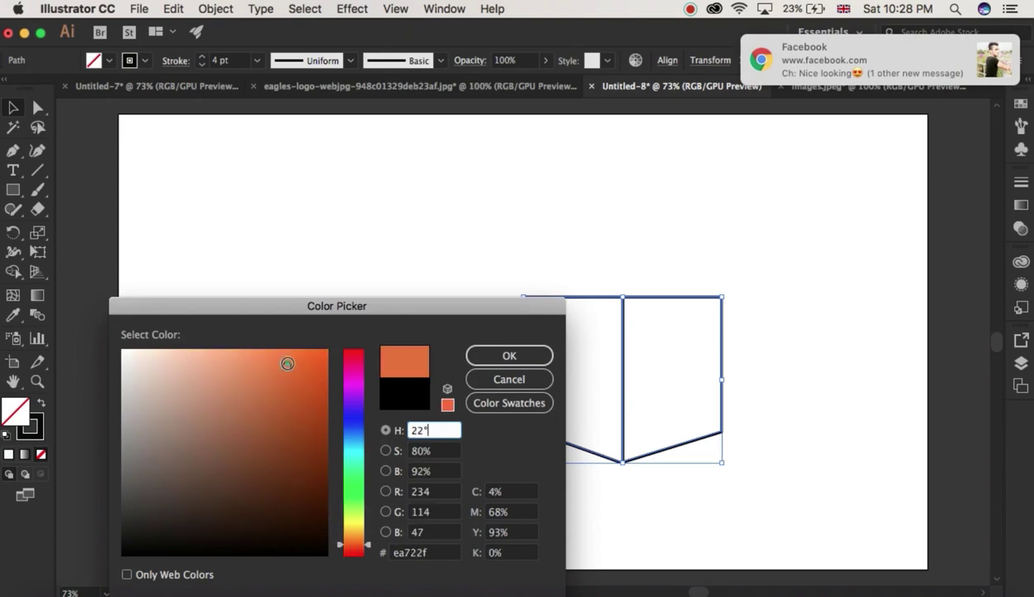
left_click_drag(319, 400, 322, 365)
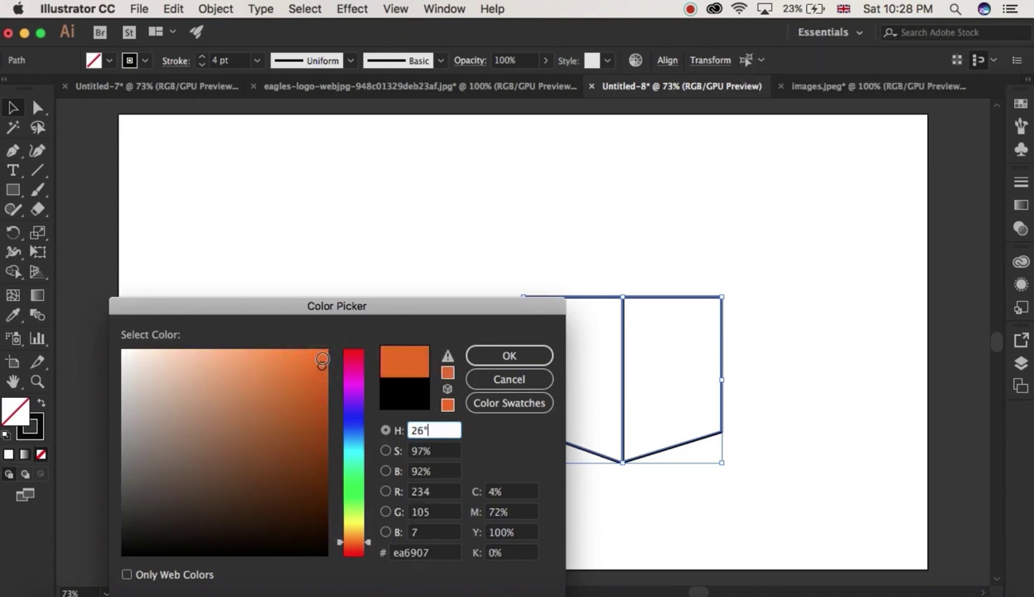
left_click(320, 359)
left_click(497, 357)
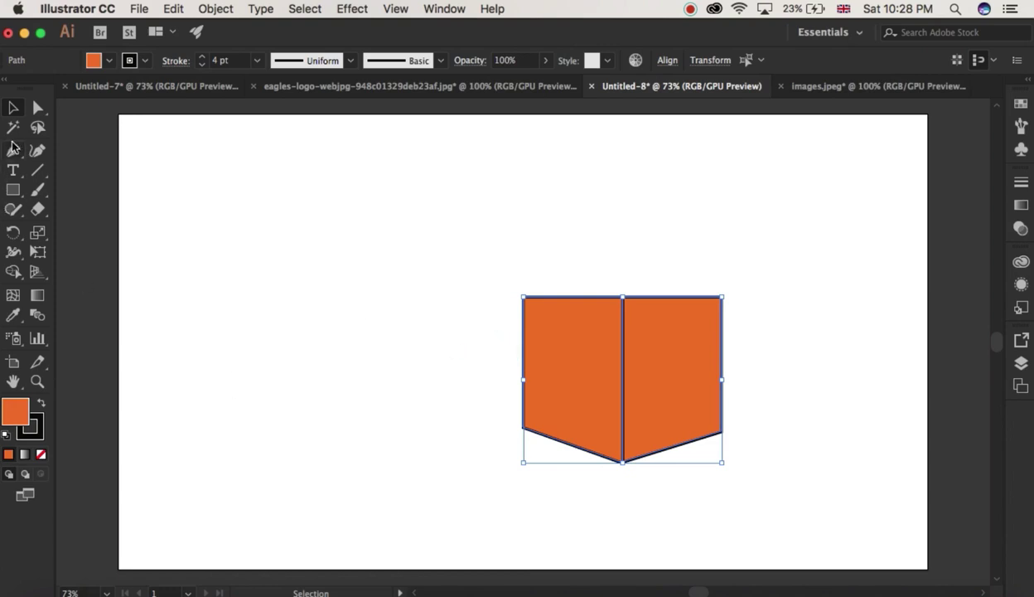
left_click(242, 223)
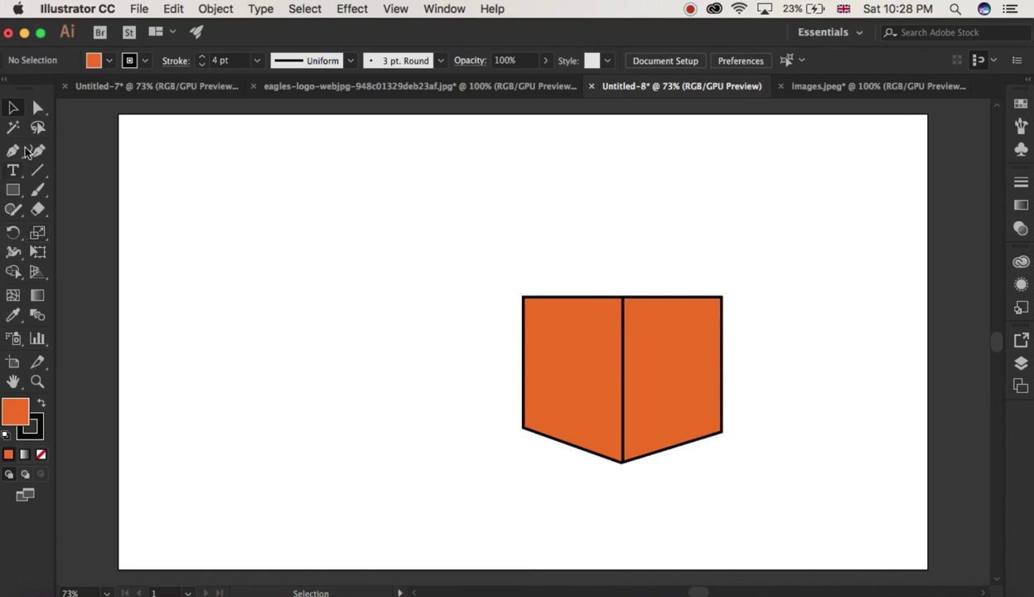
Raise the top-left and top-right anchors to level the top edge, extending the centre line up to it.
left_click(37, 107)
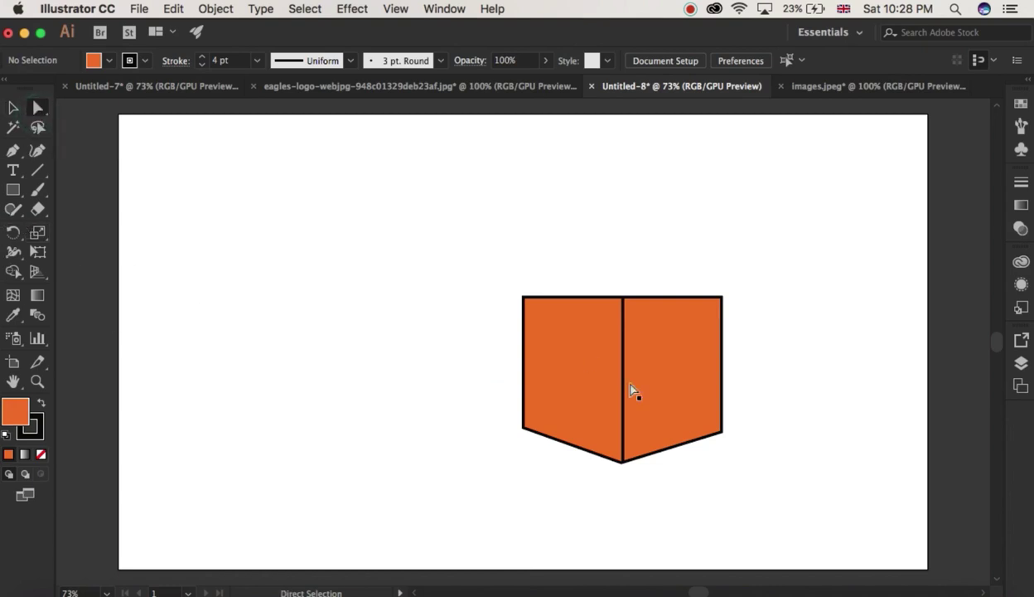
left_click(720, 300)
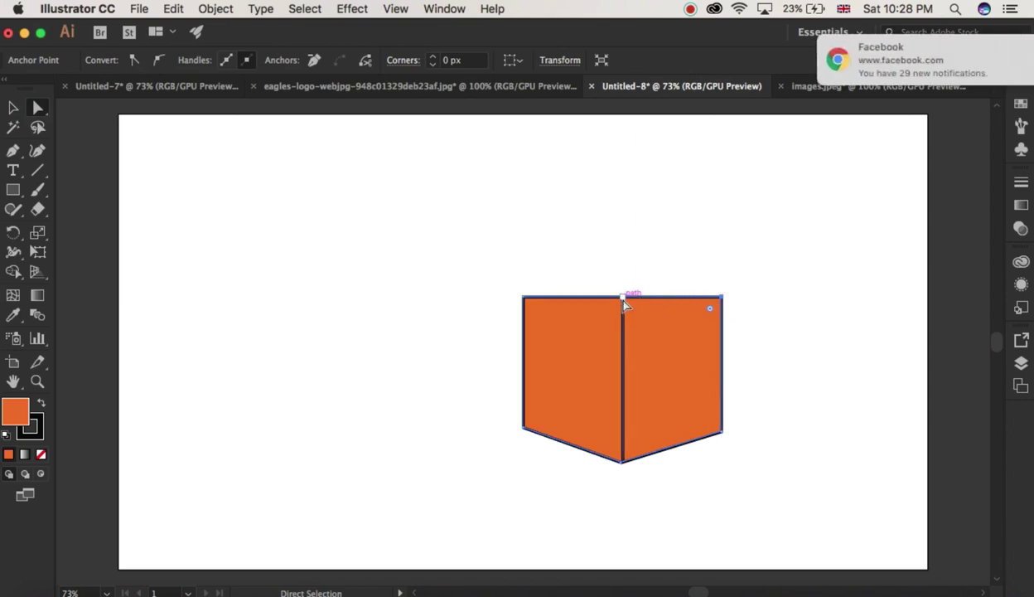
left_click_drag(623, 300, 624, 298)
left_click(523, 298)
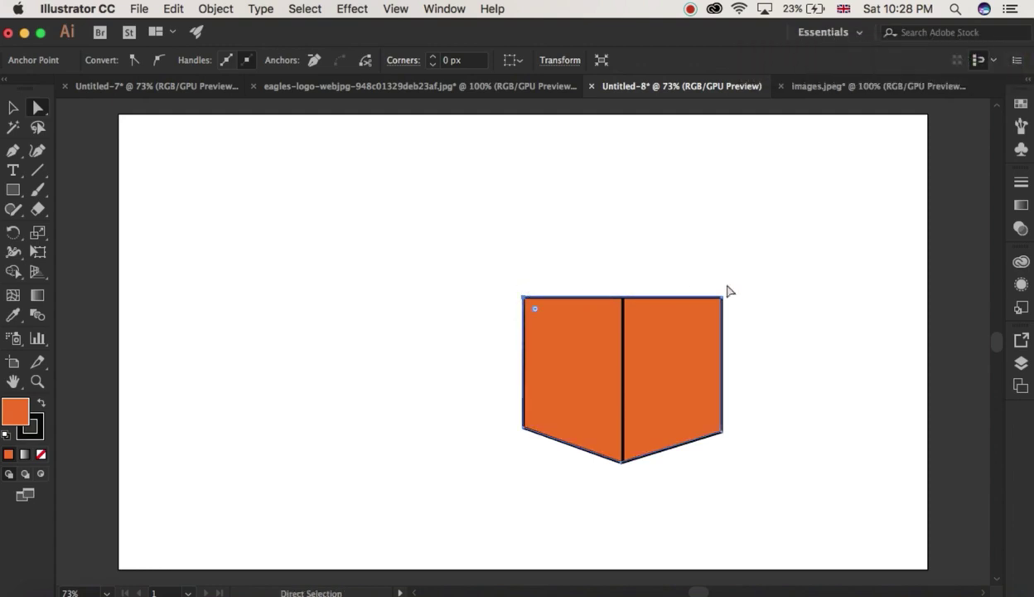
left_click_drag(526, 299, 524, 291)
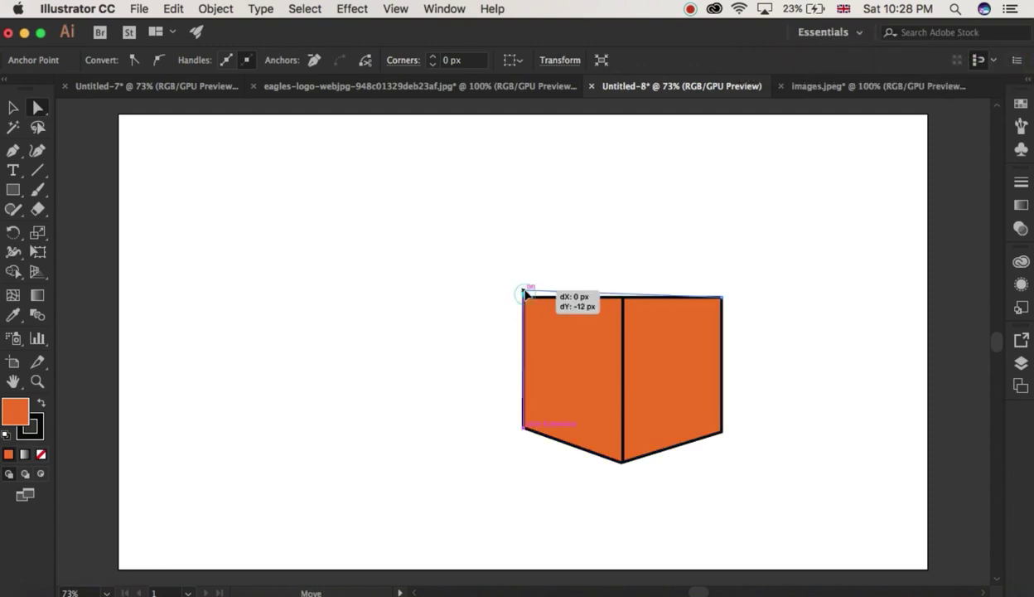
left_click(723, 297)
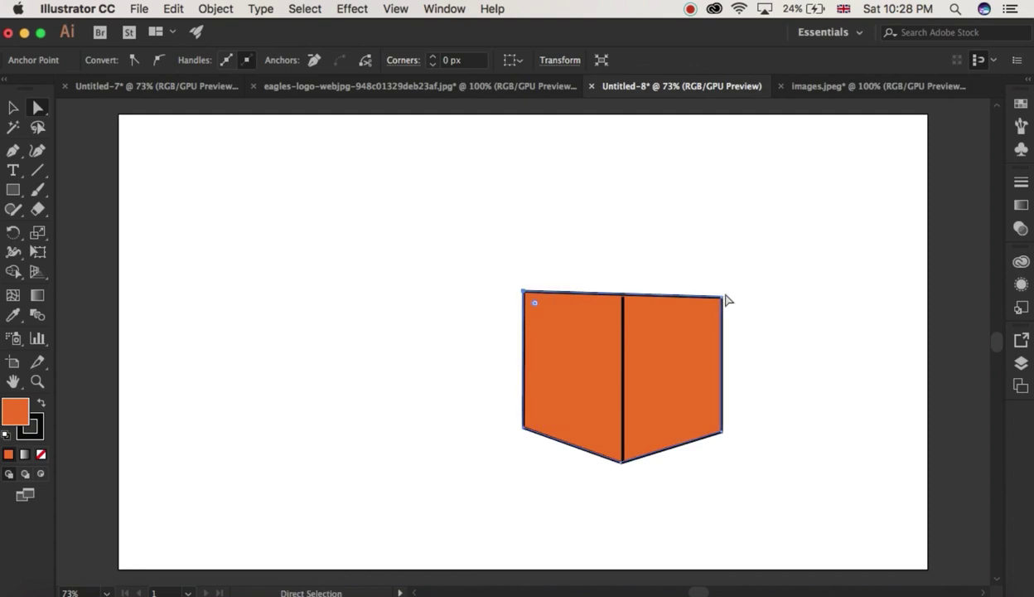
left_click_drag(725, 298, 724, 292)
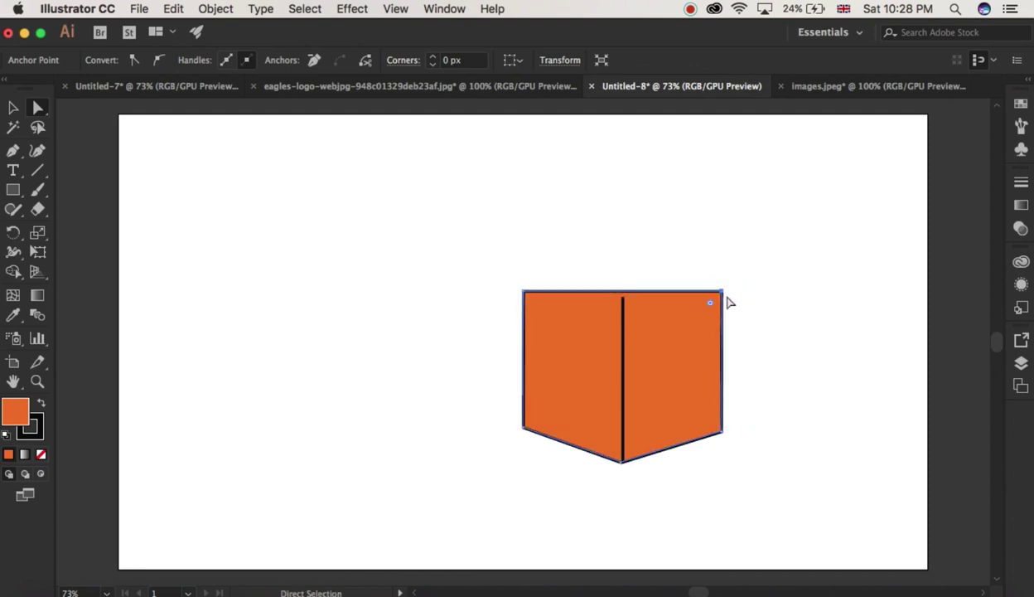
left_click(622, 302)
left_click_drag(625, 301, 675, 283)
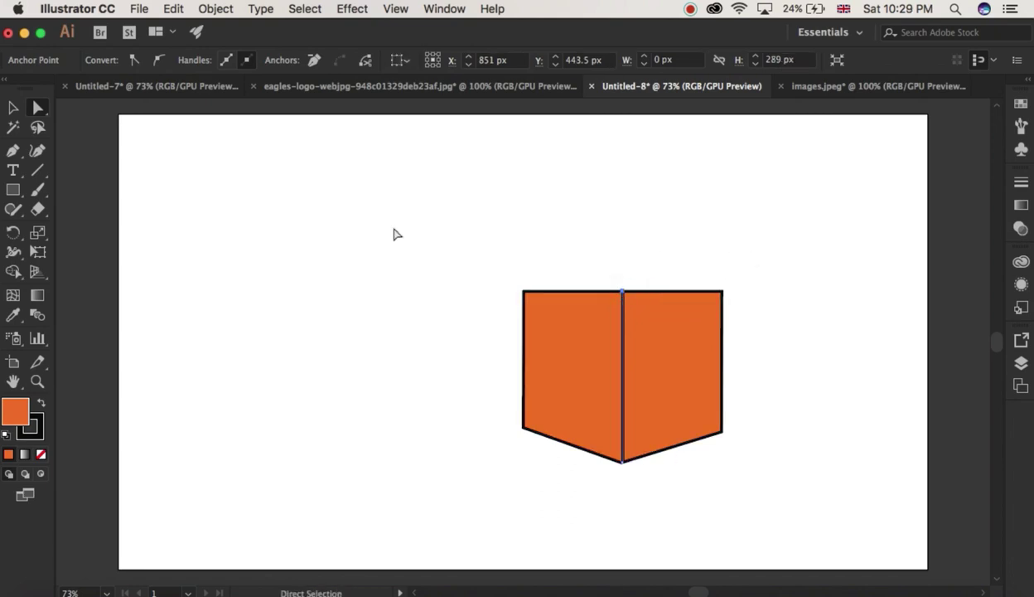
left_click(510, 286)
Draw the left roof triangle from the top-left corner to an apex above centre, with no fill.
key("v")
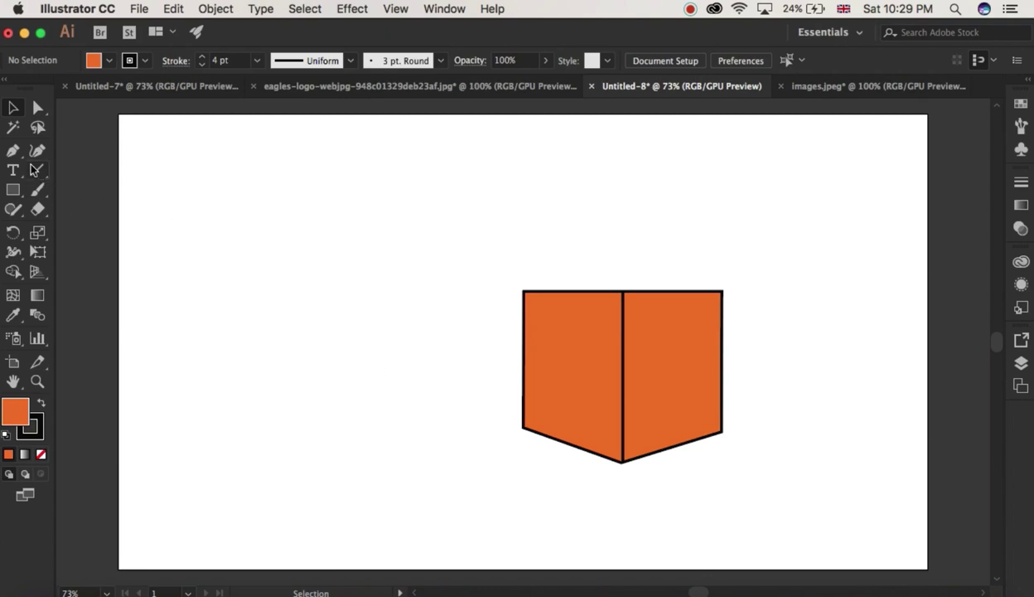
left_click(15, 152)
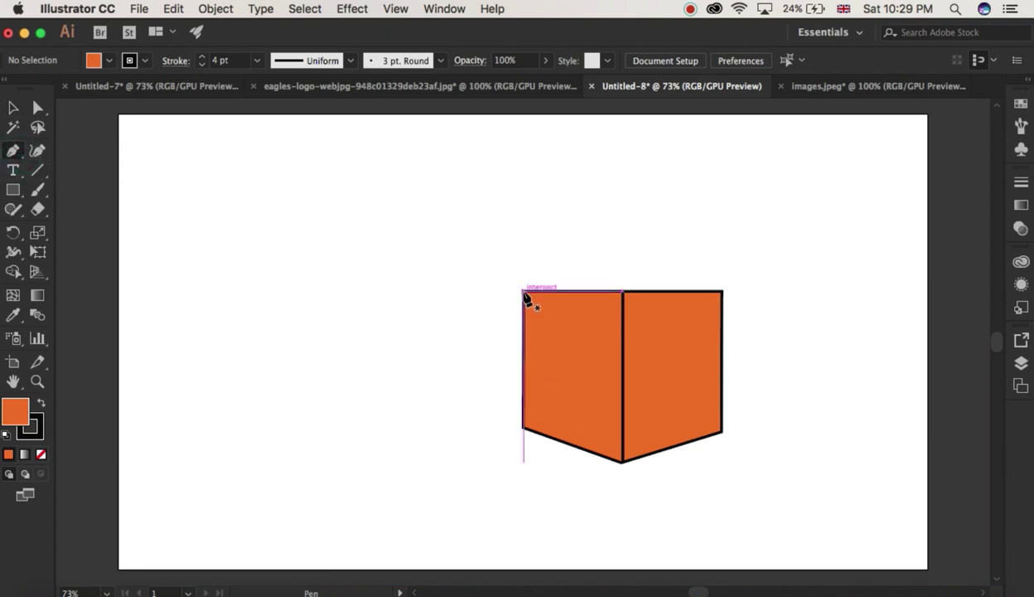
left_click(524, 292)
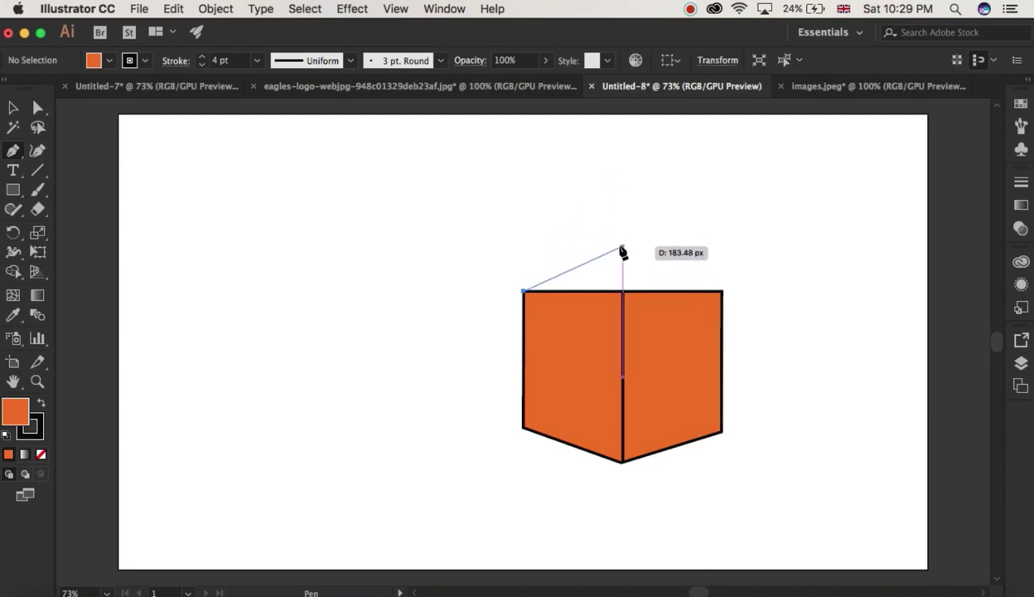
left_click(622, 189)
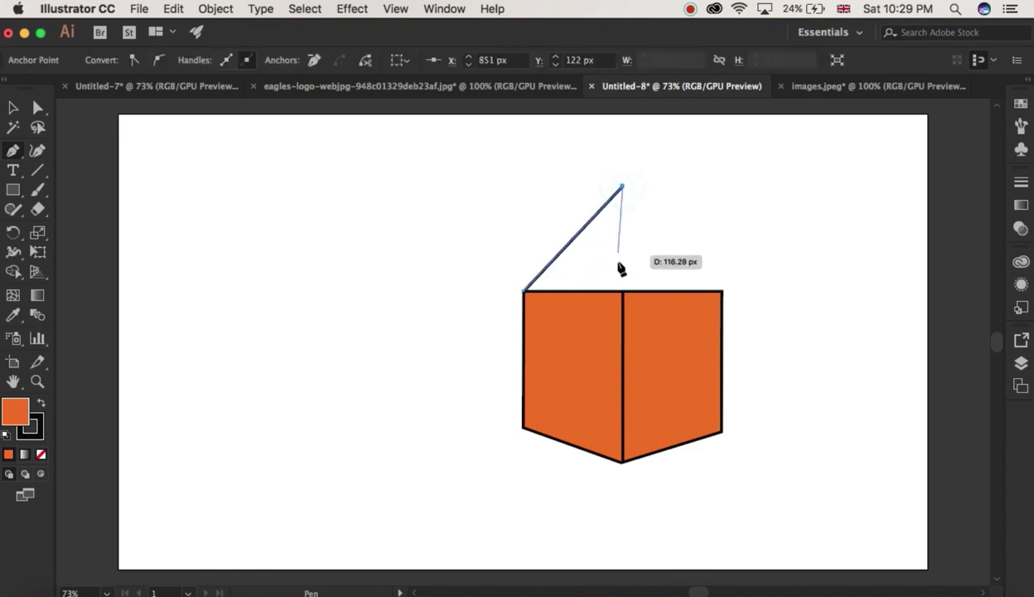
left_click(623, 292)
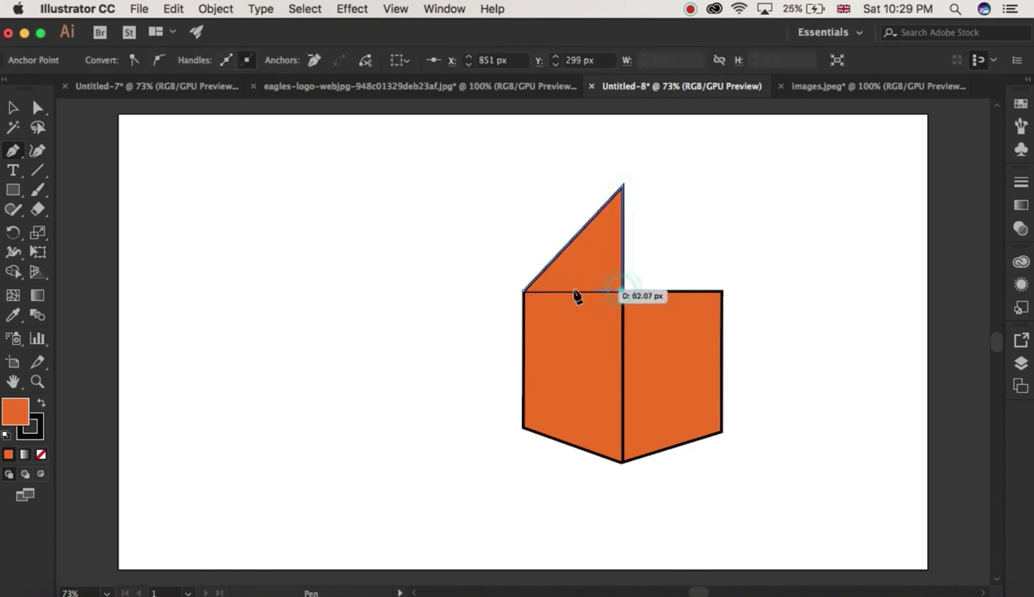
left_click(524, 291)
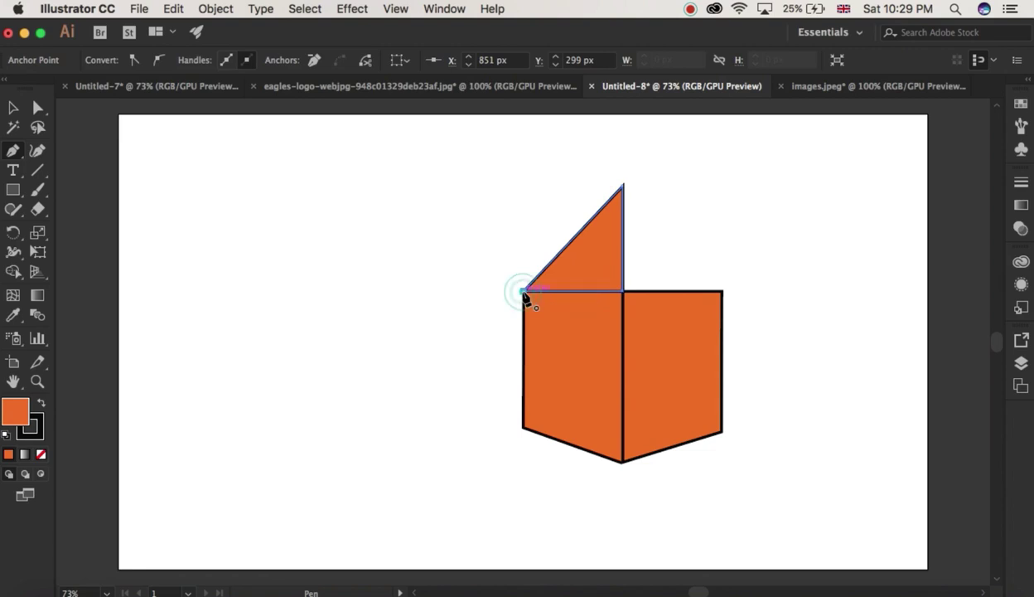
left_click(40, 454)
key("v")
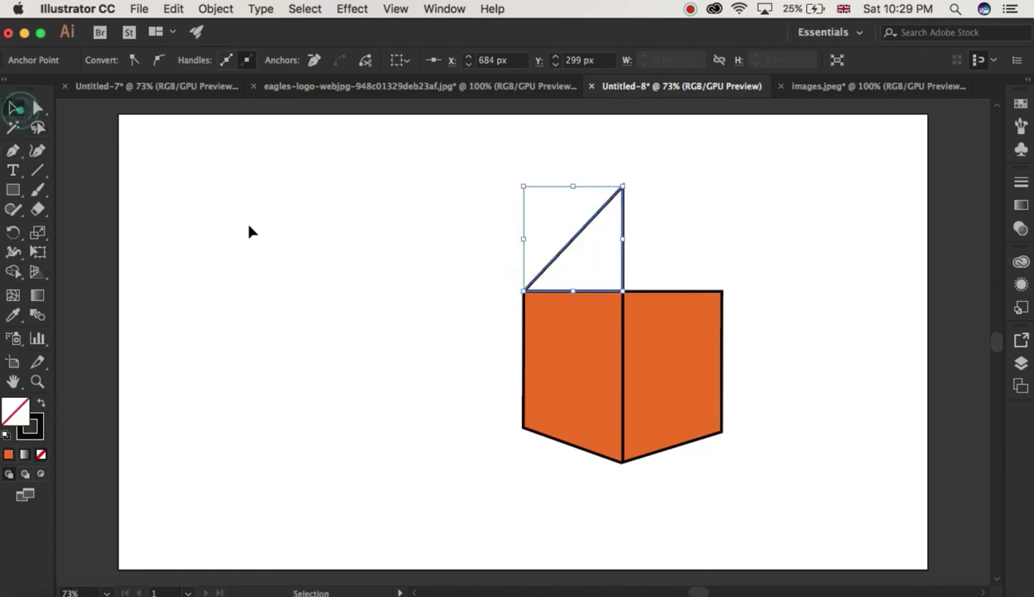
left_click(242, 217)
Draw the right roof half from the top-right corner up to the apex and down the centre line.
left_click(12, 151)
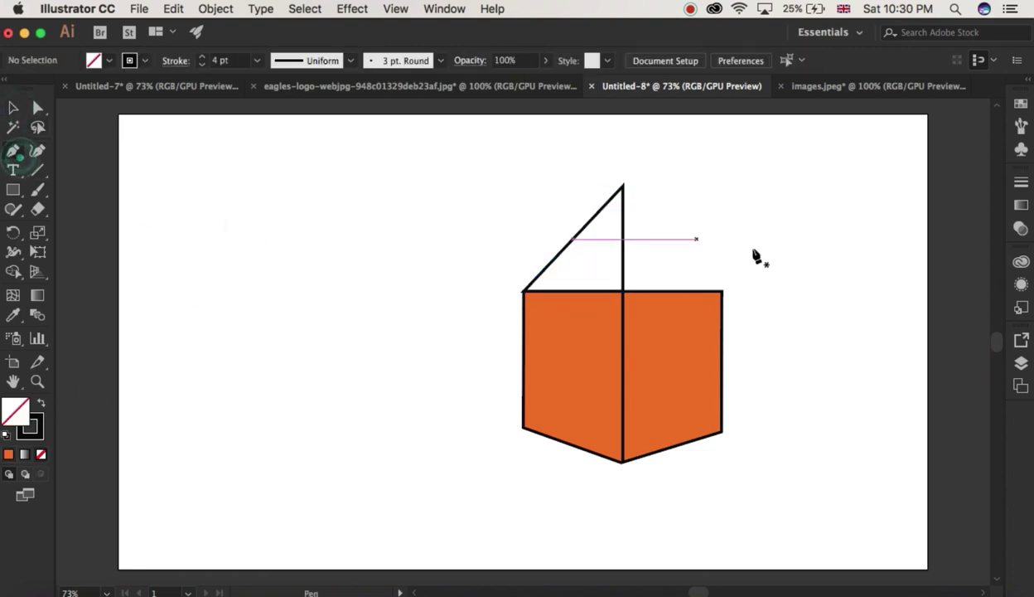
left_click(722, 292)
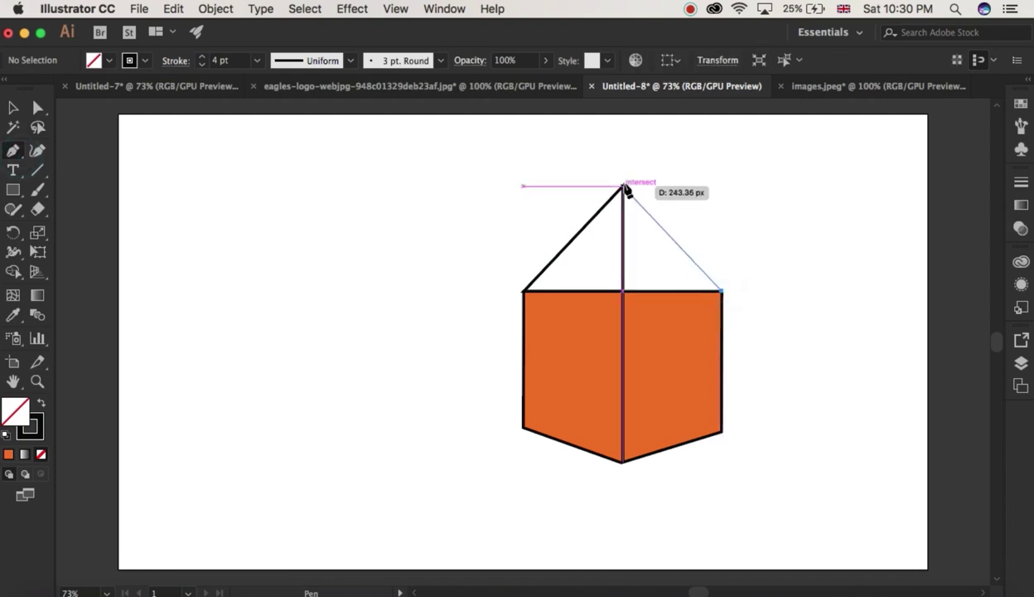
left_click(624, 186)
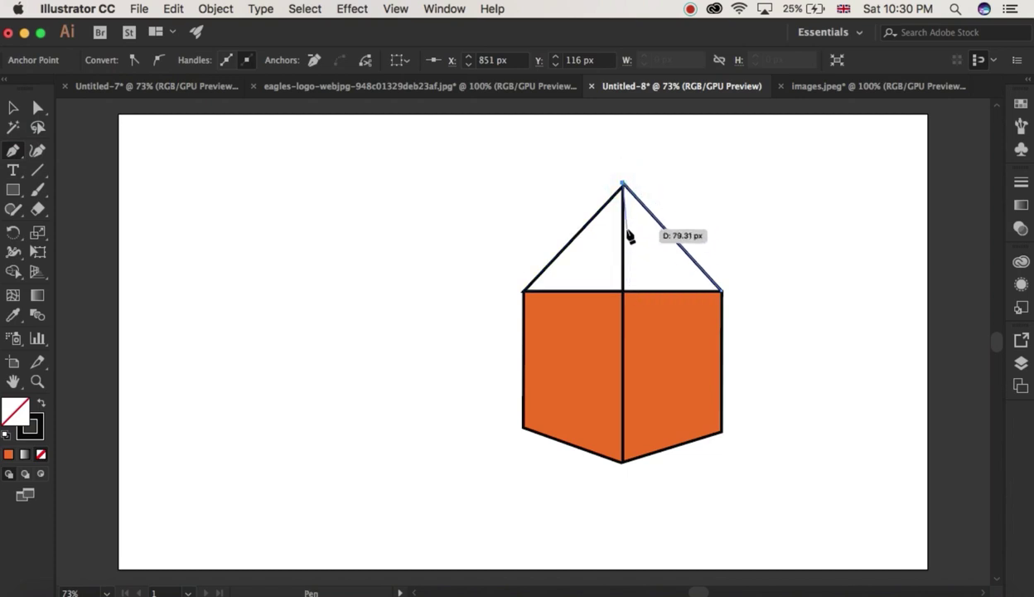
key("ctrl+z")
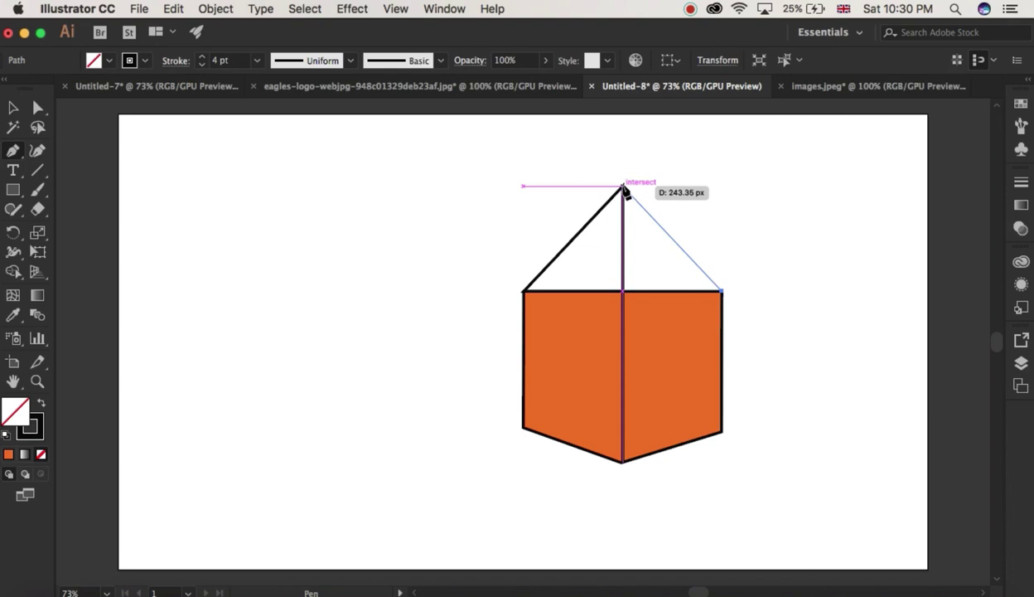
left_click(624, 188)
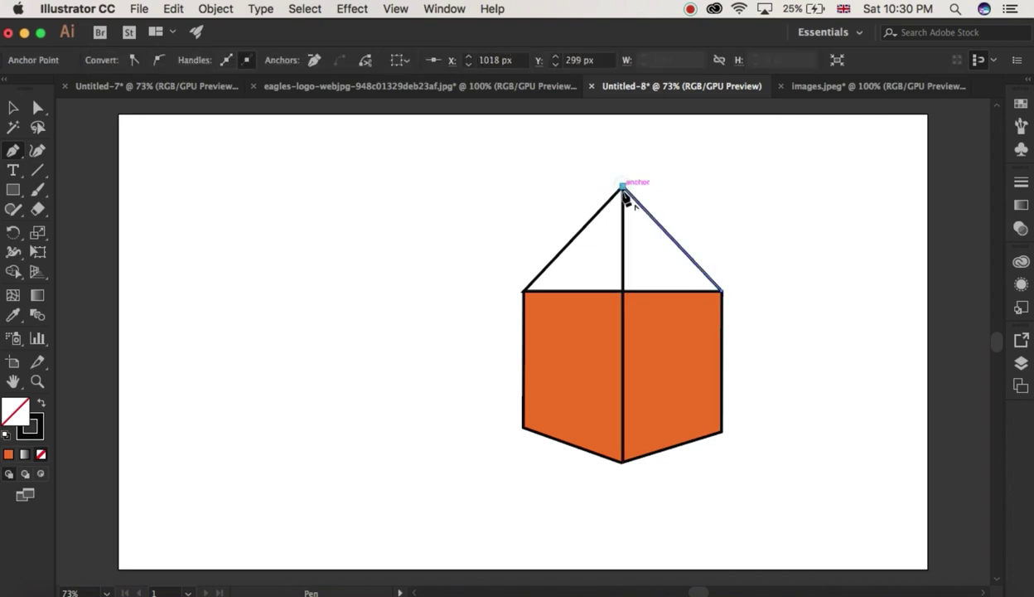
left_click(623, 290)
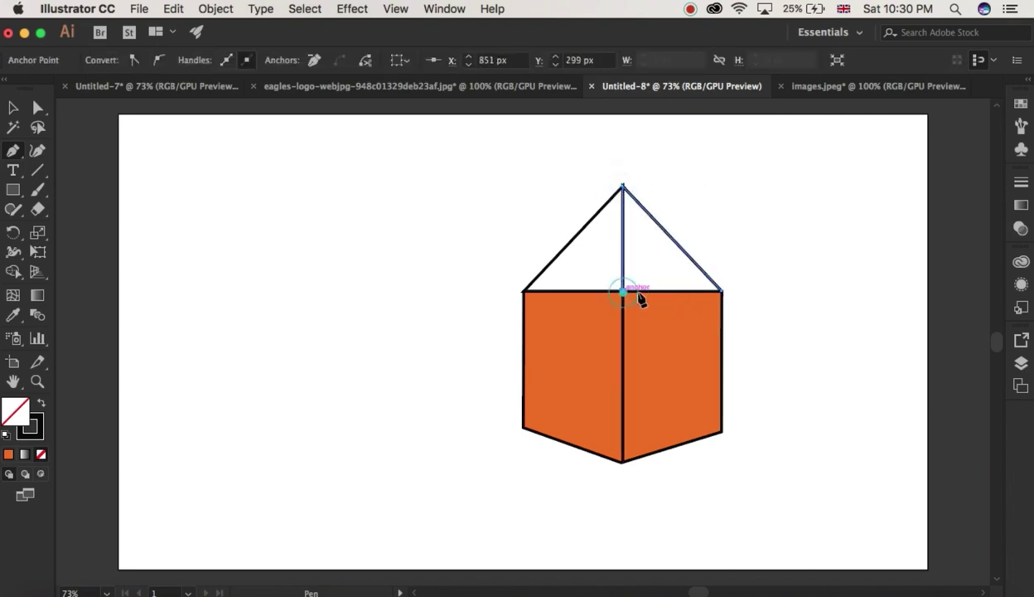
left_click(723, 290)
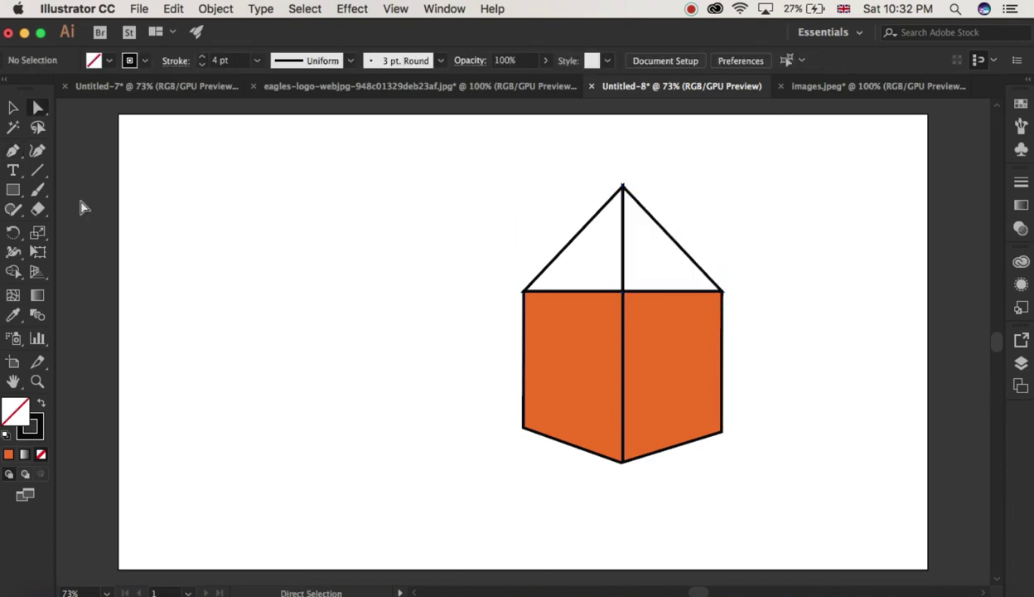
Draw a small triangle at the roof apex for the pencil tip.
left_click(13, 152)
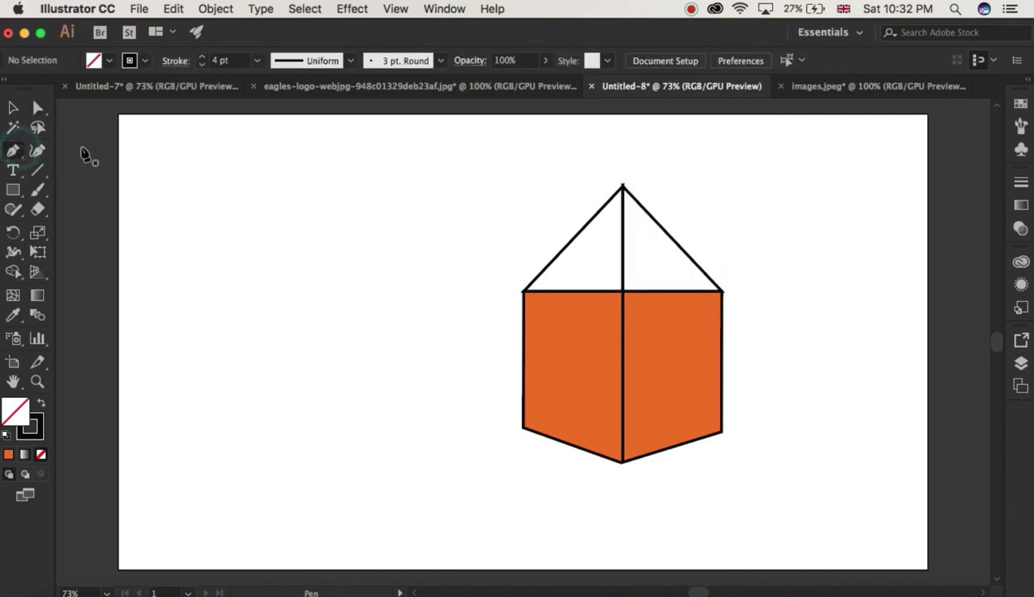
left_click(653, 219)
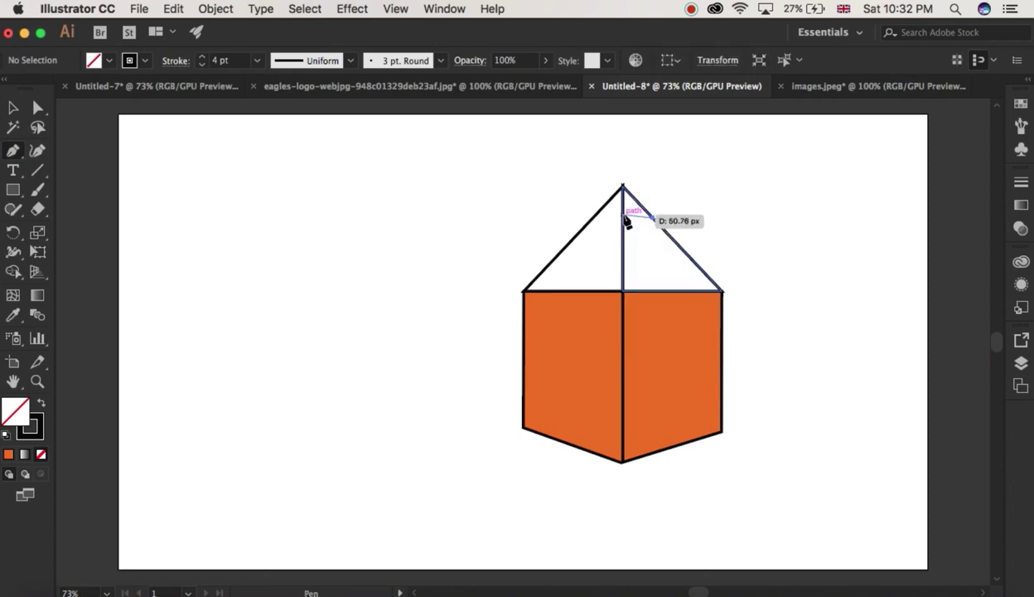
left_click(624, 218)
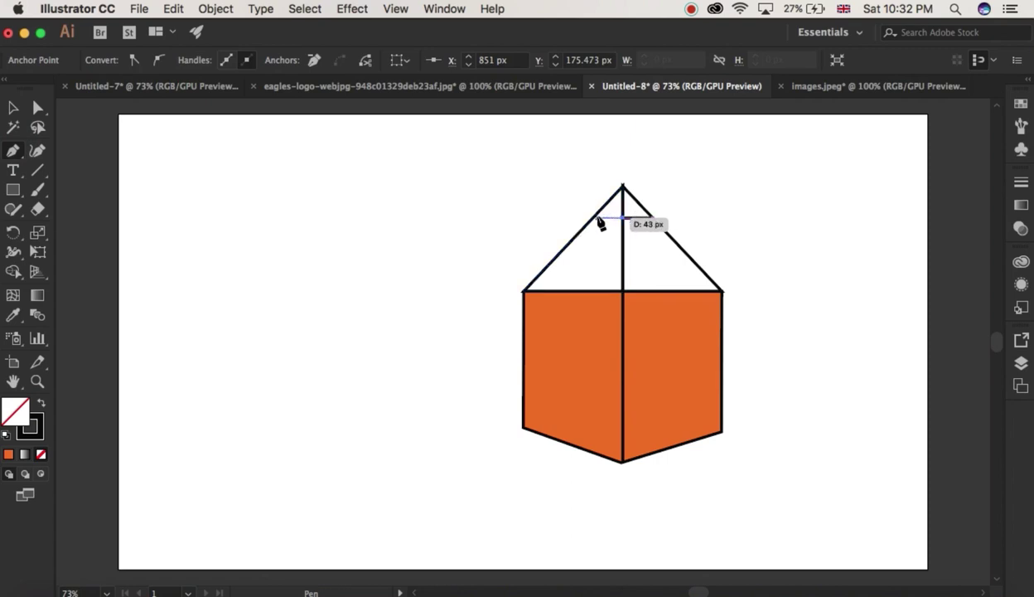
left_click(598, 216)
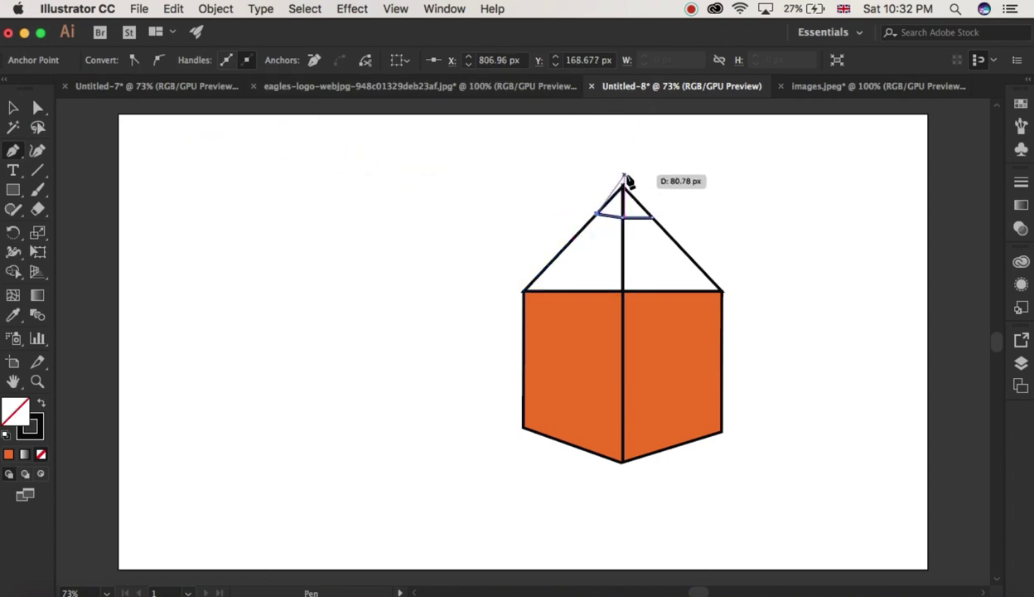
left_click(622, 185)
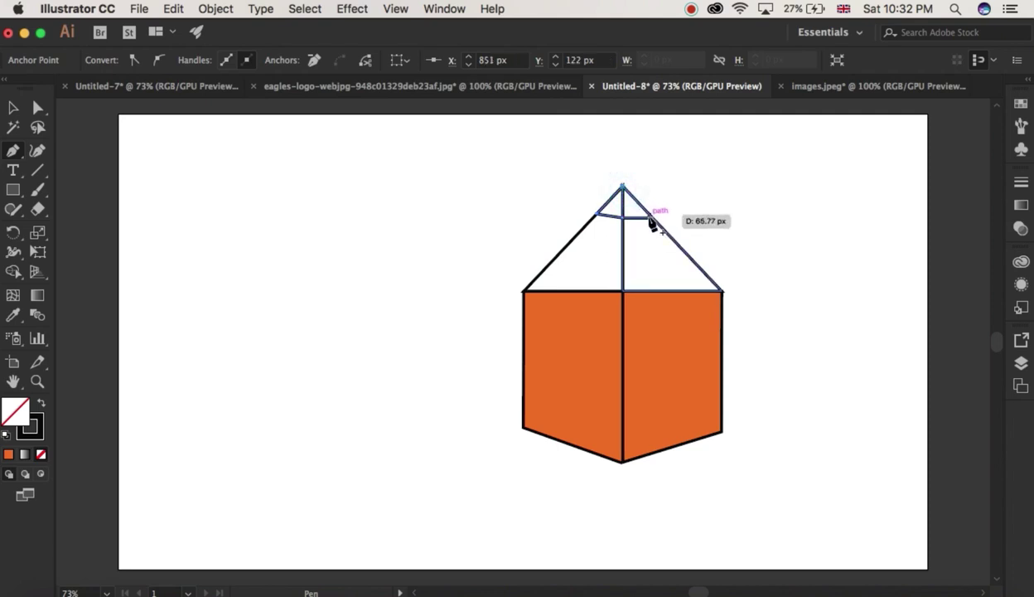
left_click(650, 217)
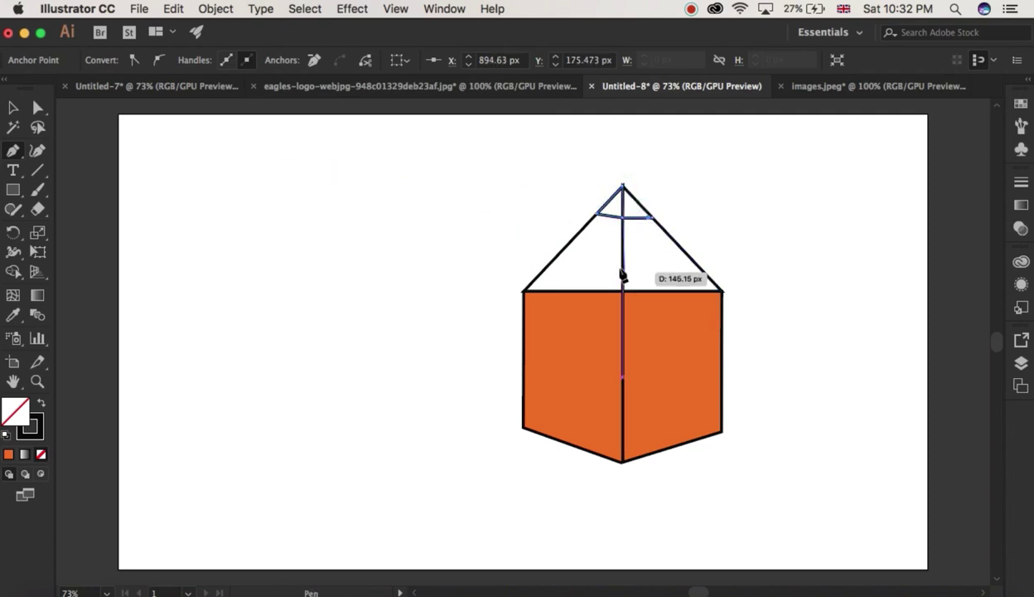
left_click(655, 220)
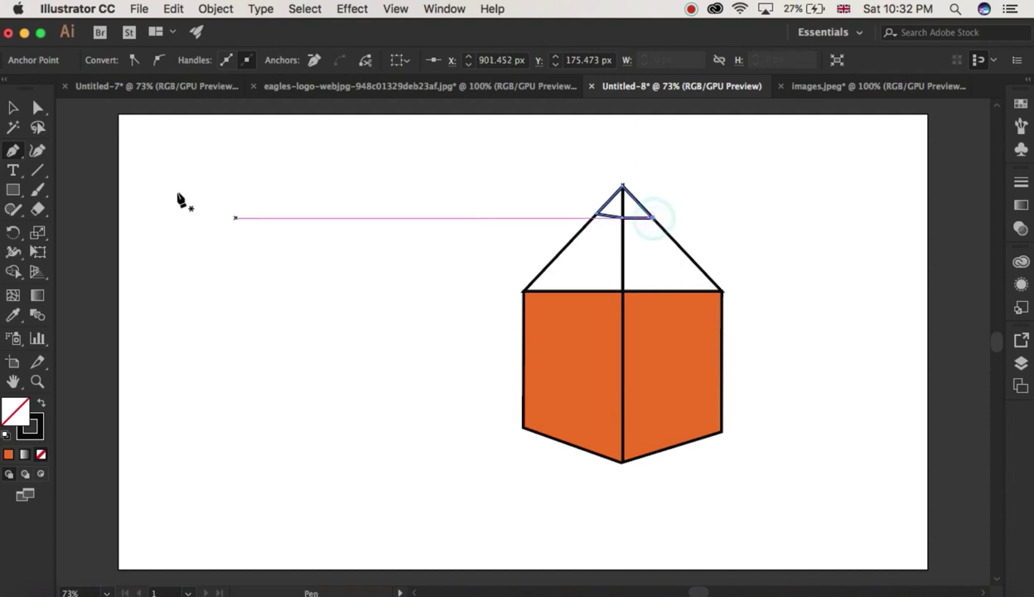
Fill the tip triangle with very dark red-brown (#330d05).
left_click(10, 108)
double_click(29, 424)
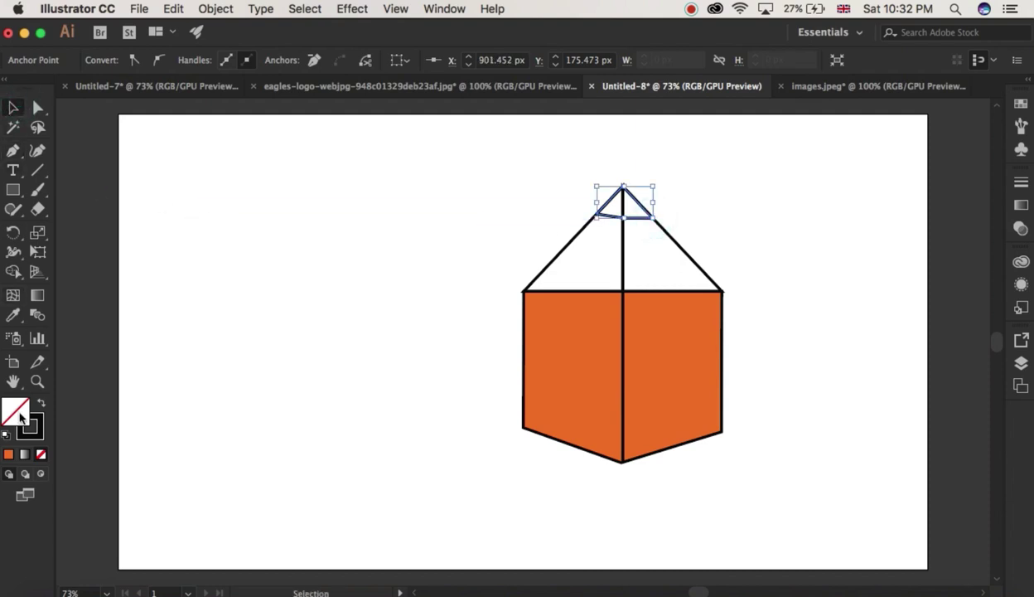
left_click_drag(350, 547, 350, 554)
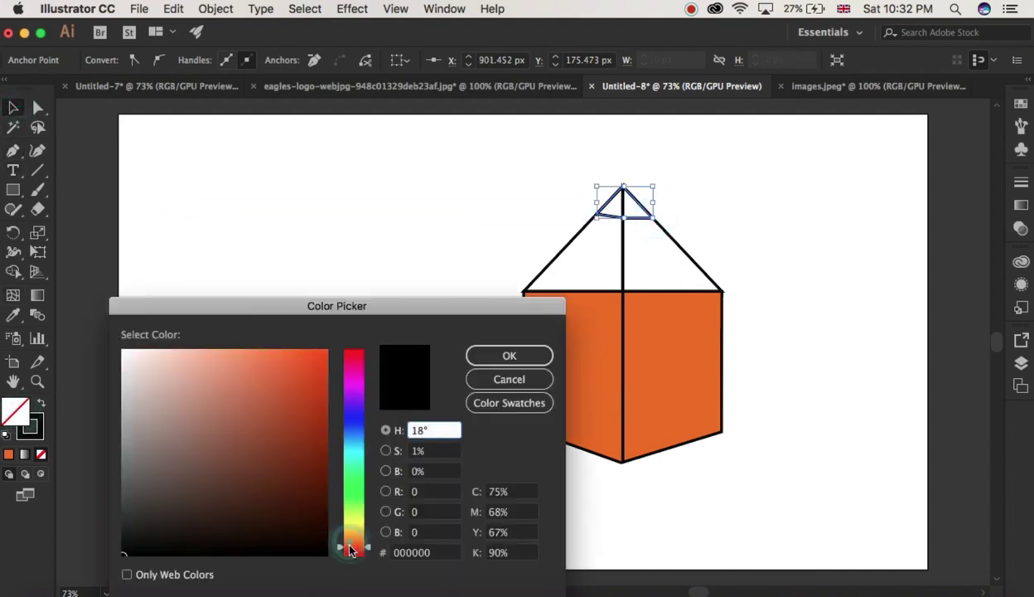
left_click_drag(323, 508, 309, 522)
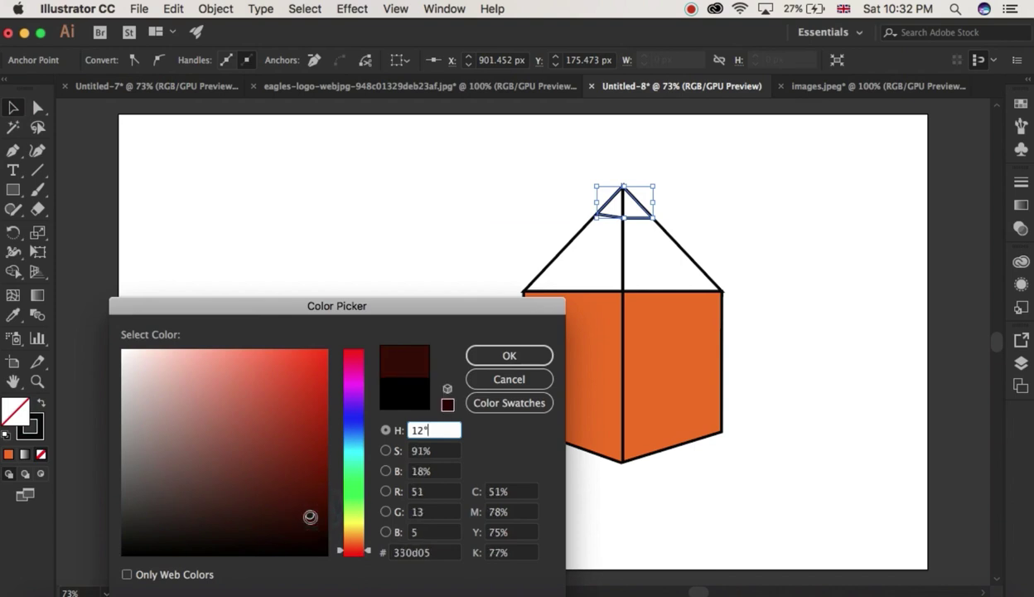
left_click(509, 354)
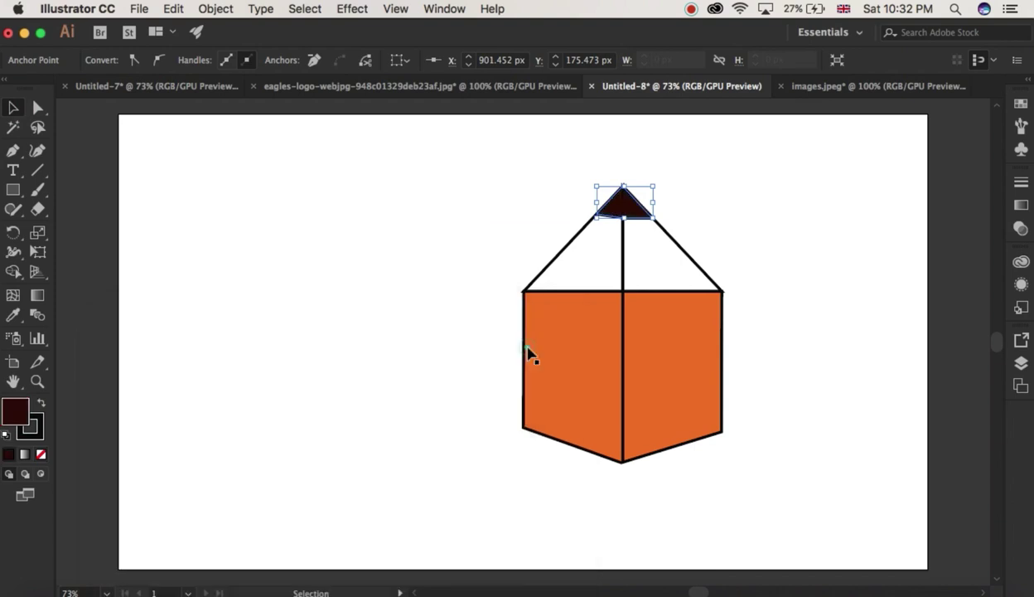
Move the tip triangle's lower corner anchors onto the roof edges, giving it a V-shaped base.
left_click(12, 126)
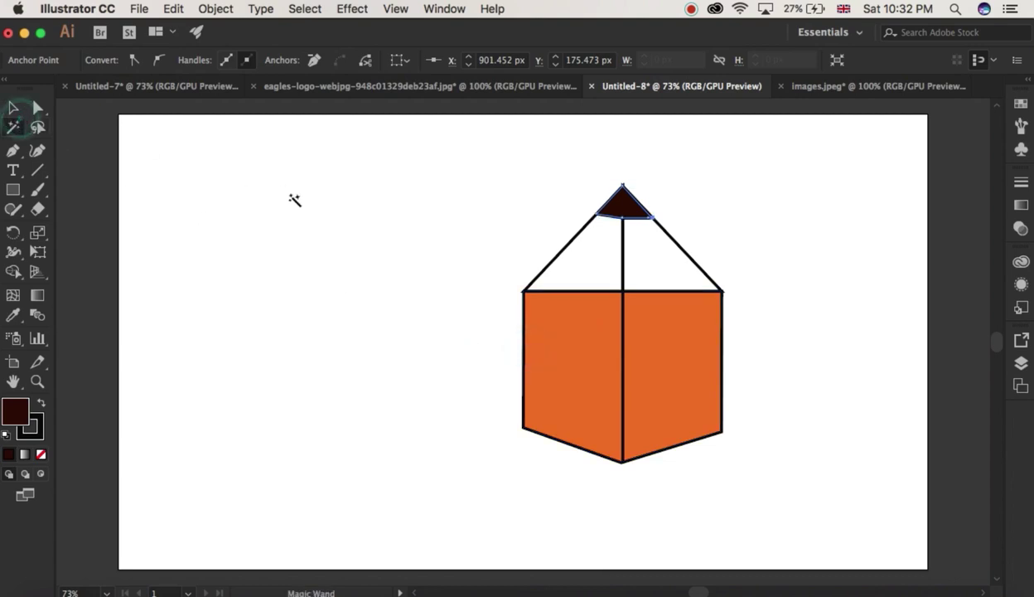
left_click(294, 197)
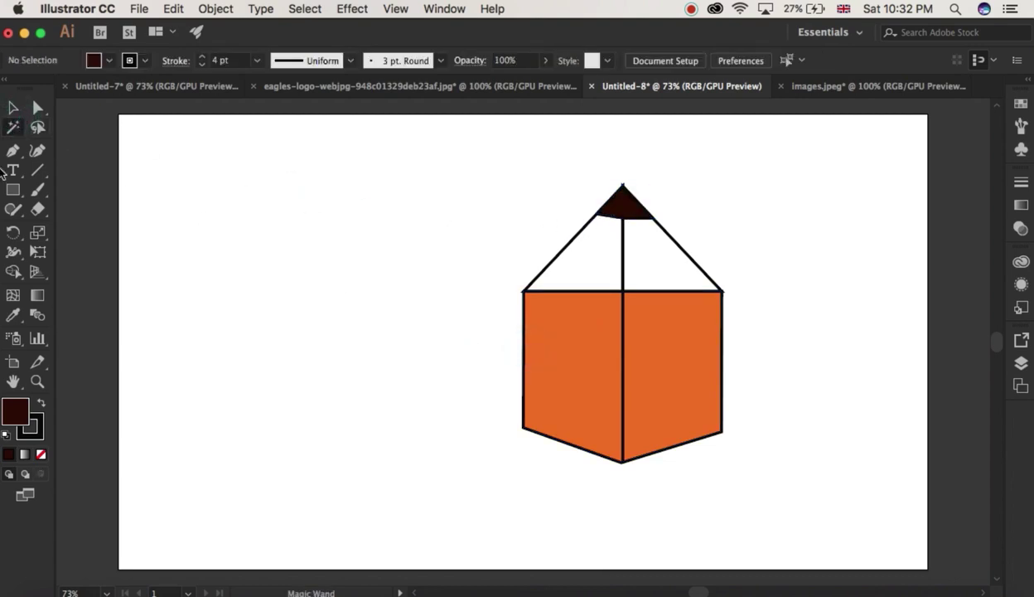
left_click(13, 108)
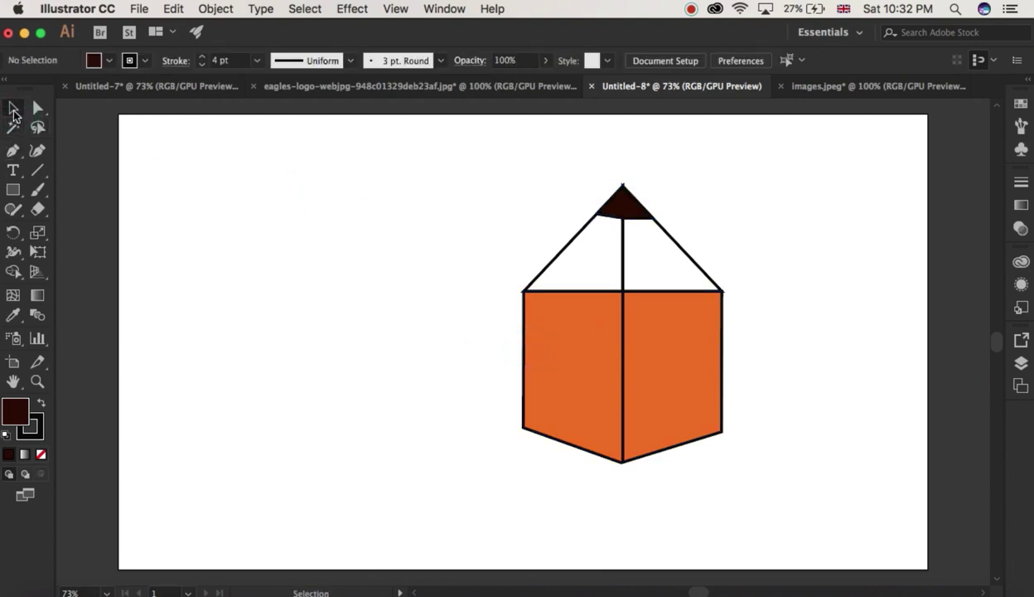
left_click(623, 209)
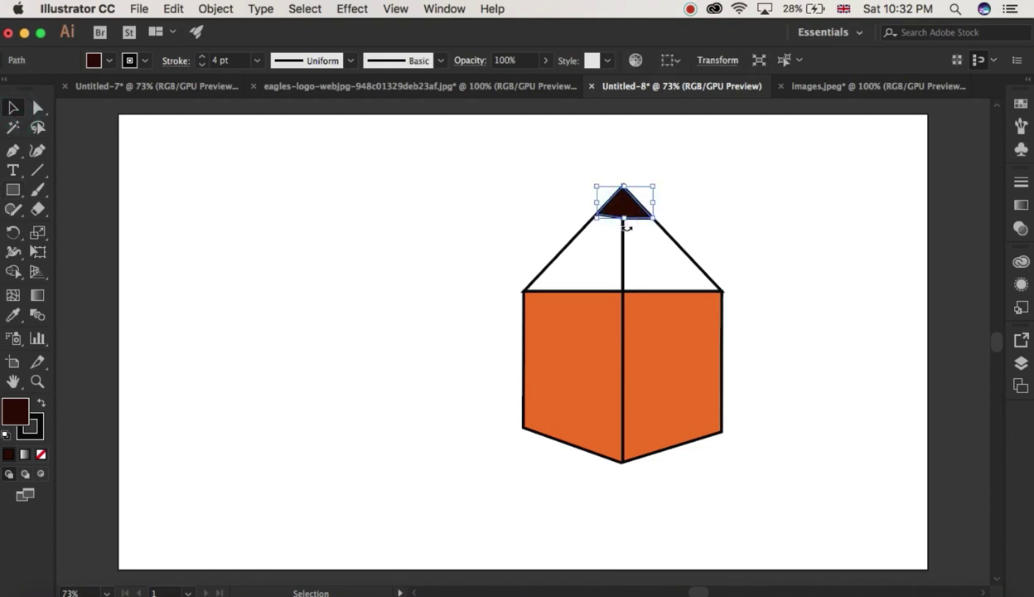
left_click(38, 107)
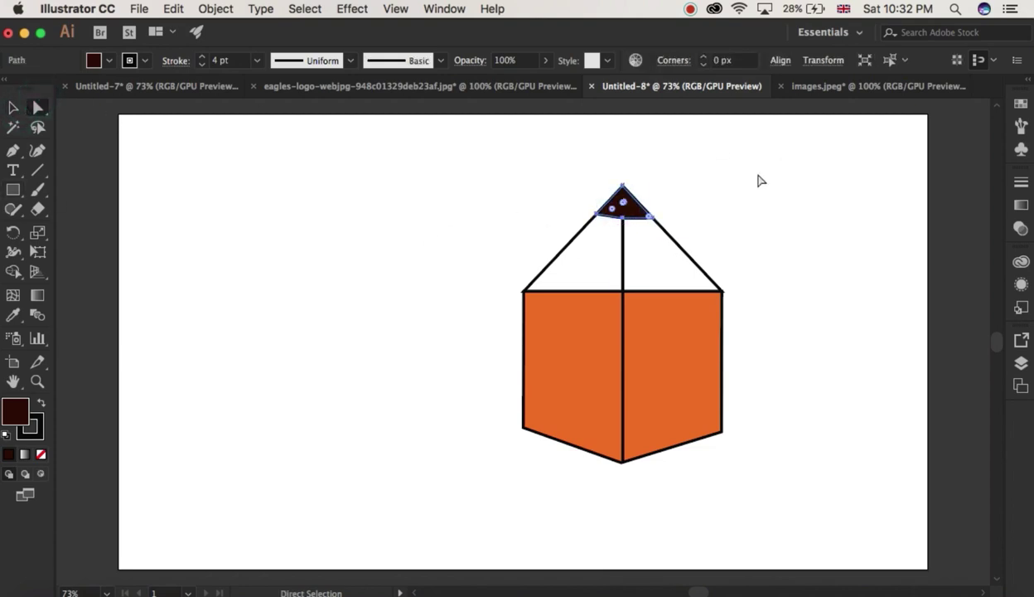
left_click_drag(596, 219, 623, 225)
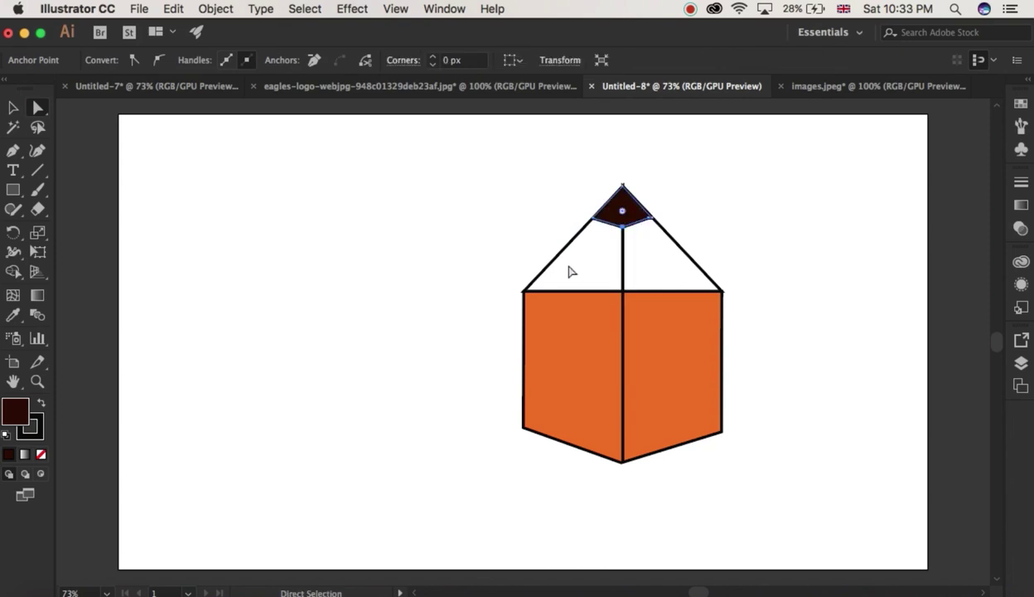
left_click(522, 213)
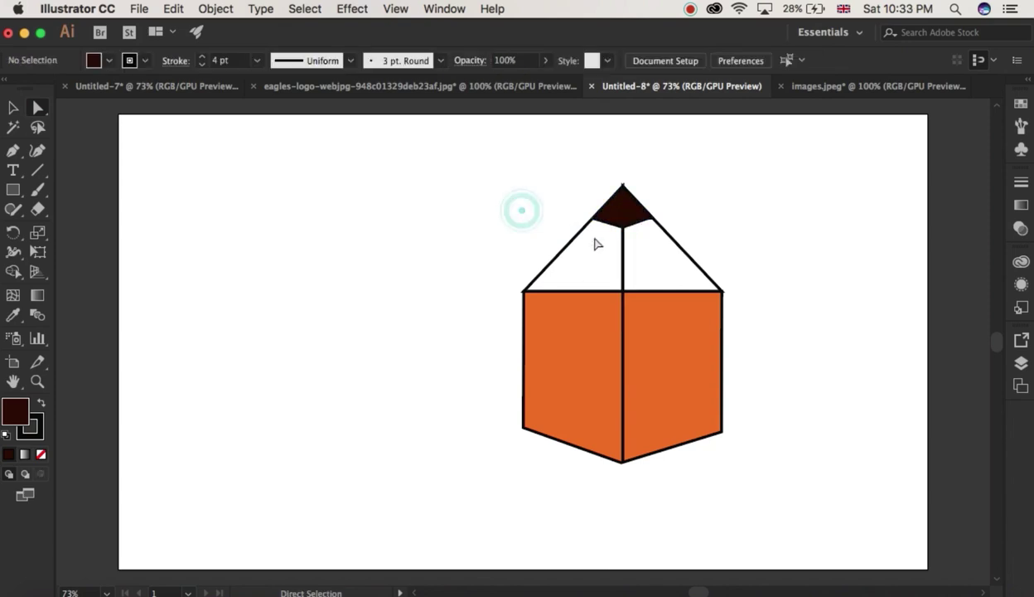
left_click(652, 219)
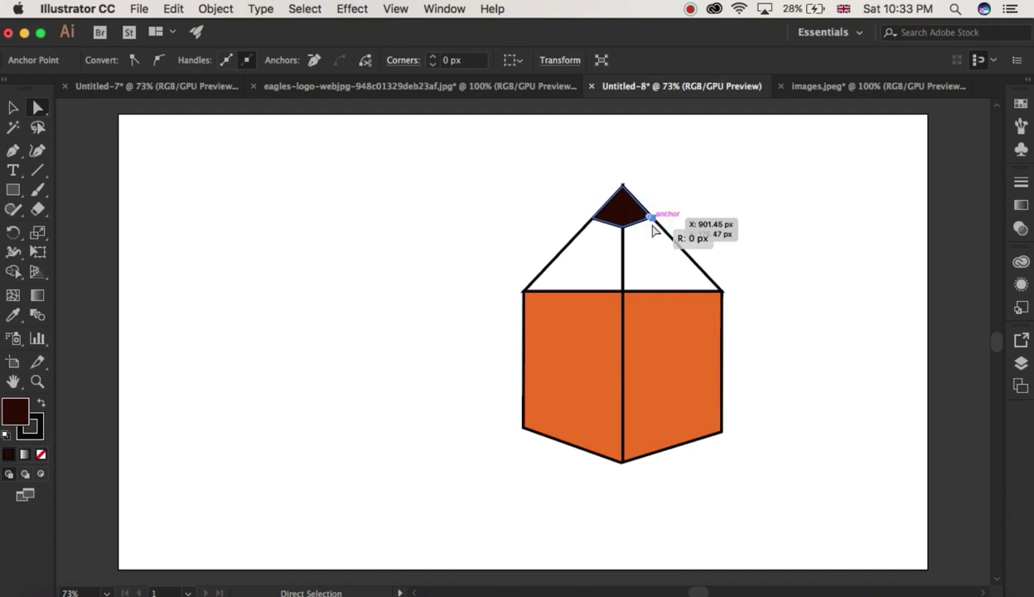
left_click_drag(656, 220, 656, 220)
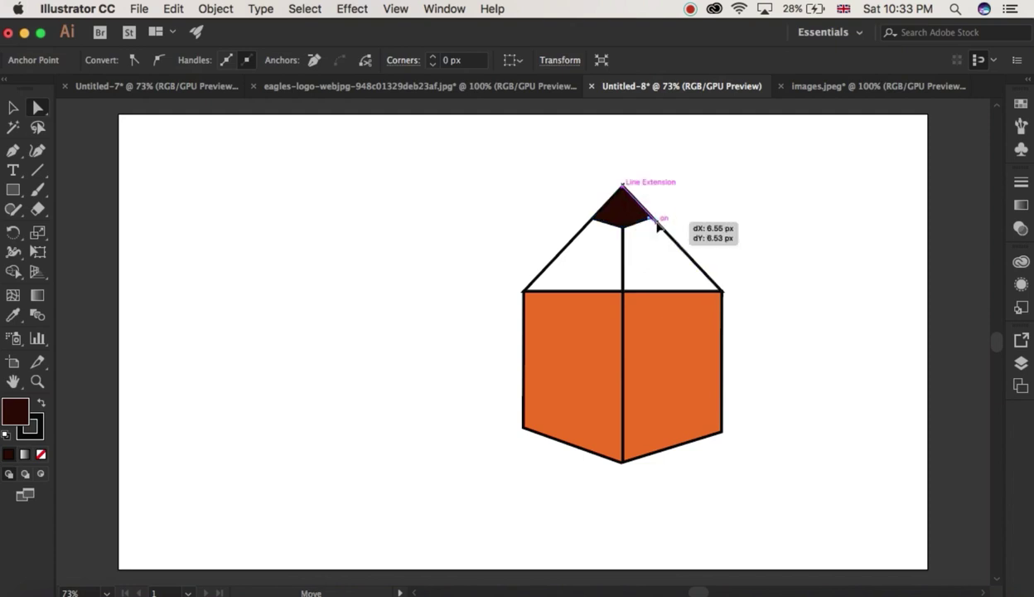
left_click(708, 196)
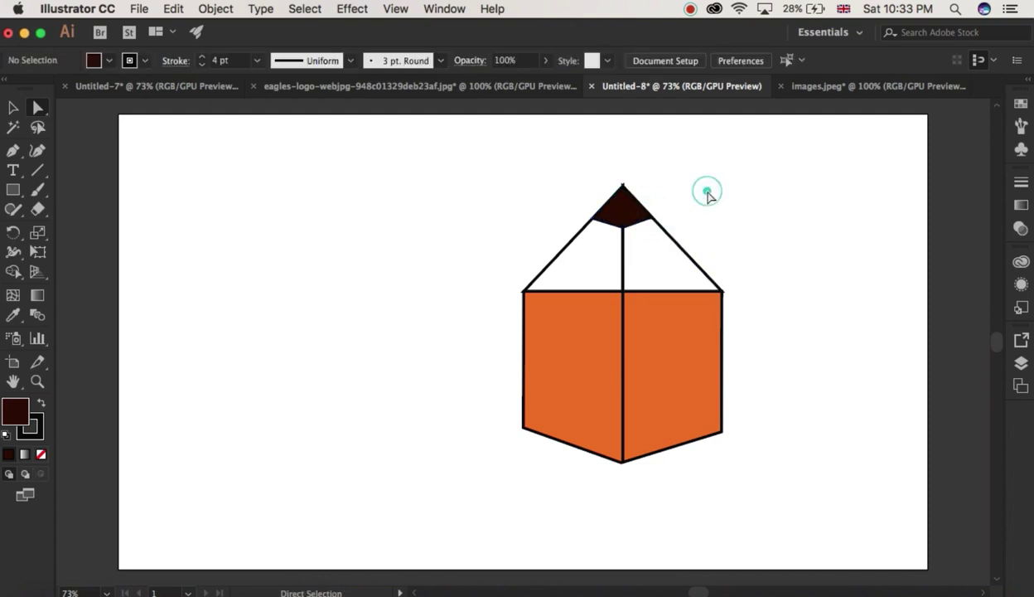
left_click(570, 271)
Select both roof halves and fill them light grey (#d2d5d6).
left_click(664, 274)
left_click(663, 292)
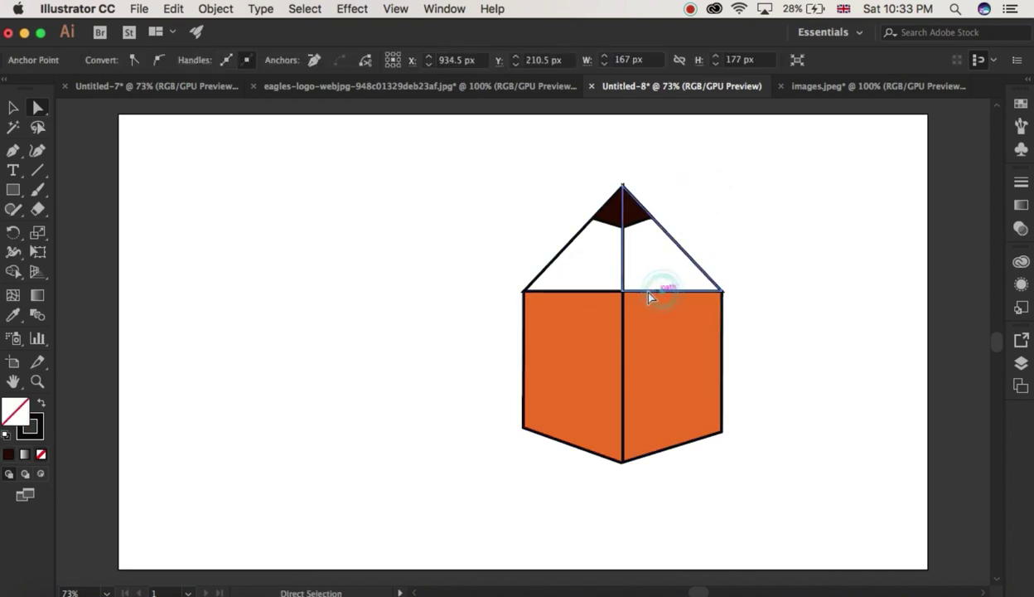
left_click(600, 294, "shift")
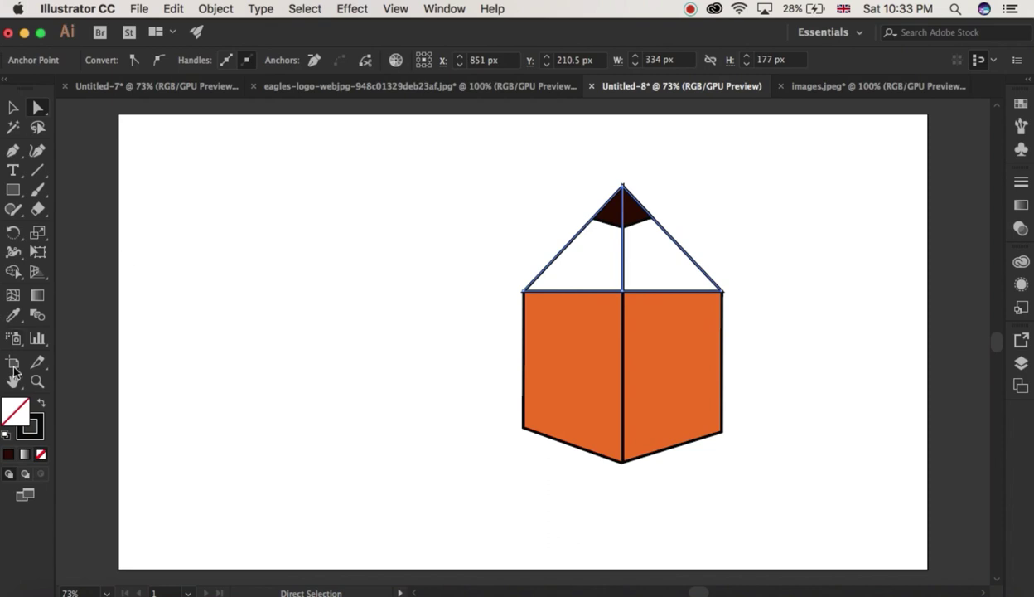
double_click(17, 409)
left_click(125, 381)
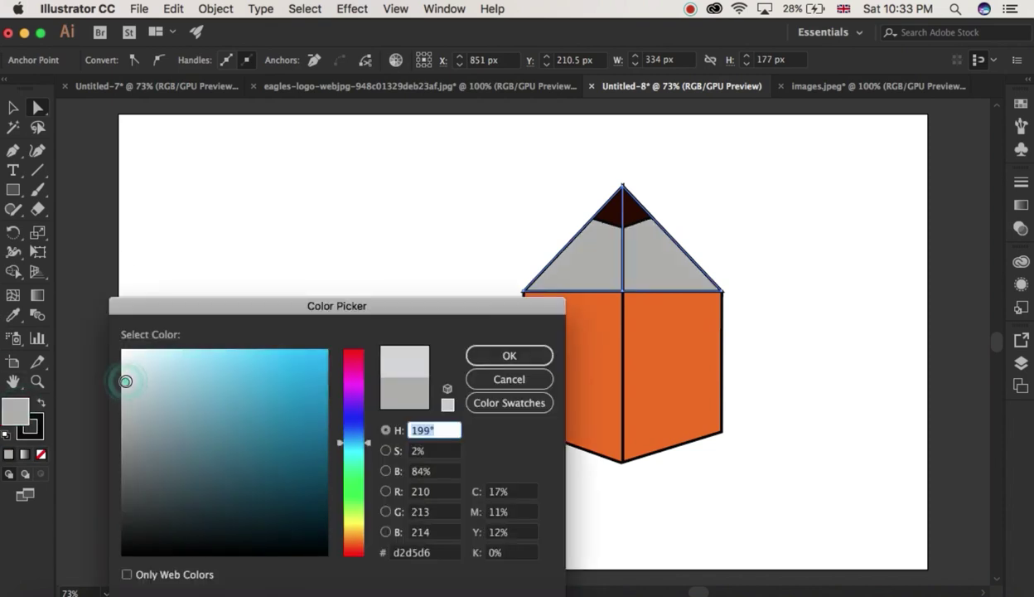
left_click(509, 356)
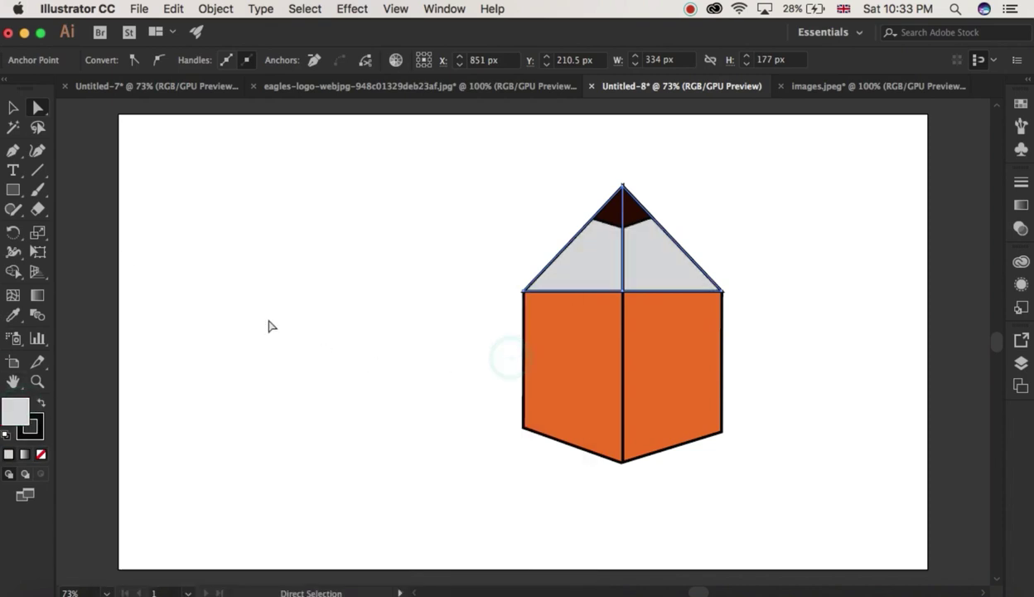
Lower the middle anchor of the orange box's top edge about 10 px into a shallow V.
left_click(267, 322)
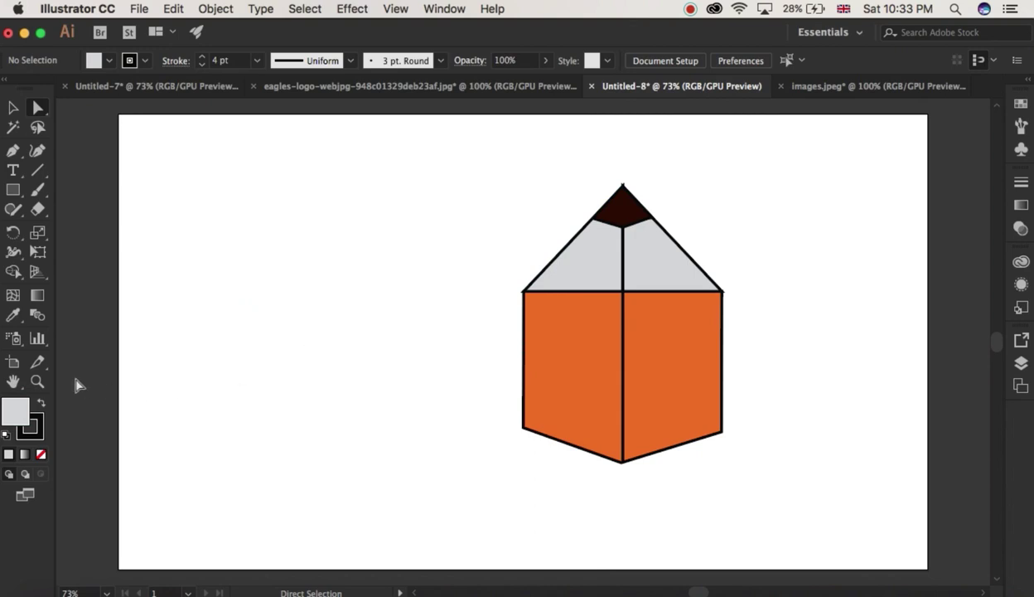
left_click(655, 296)
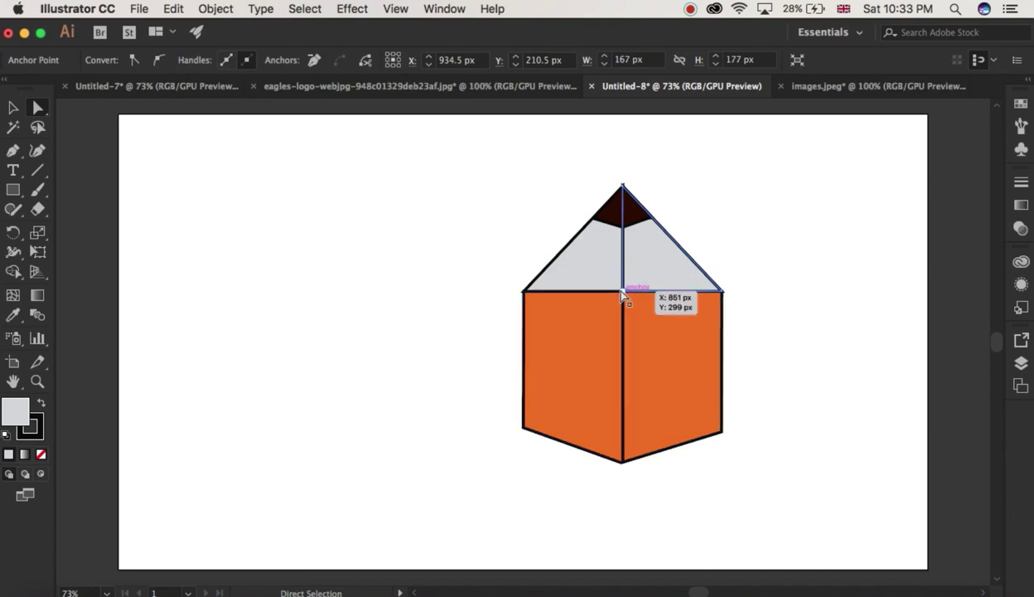
mouse_move(623, 297)
left_mouse_down()
mouse_move(623, 306)
mouse_move(622, 292)
left_mouse_up()
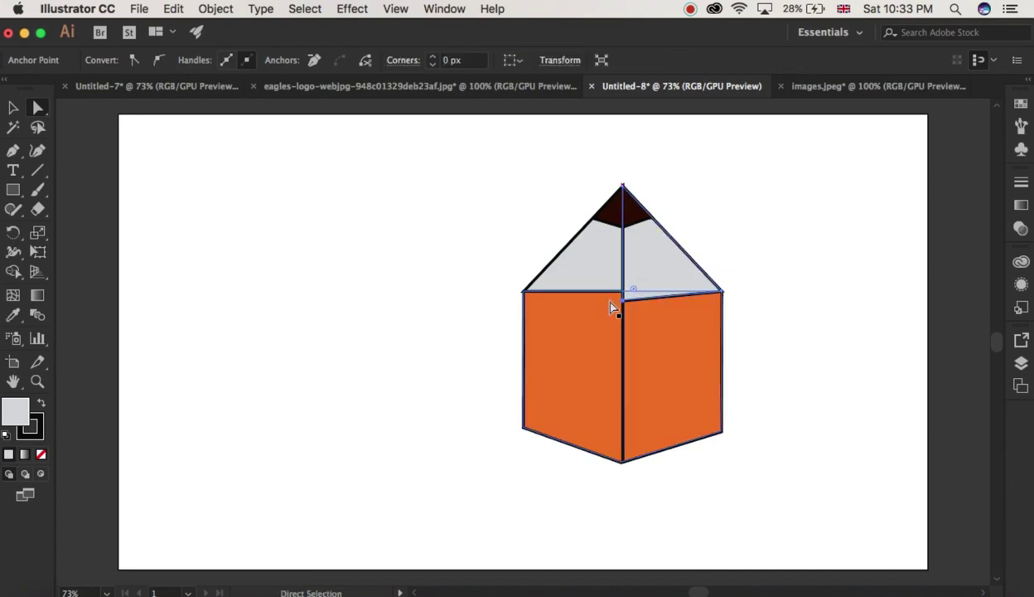
left_click(620, 293)
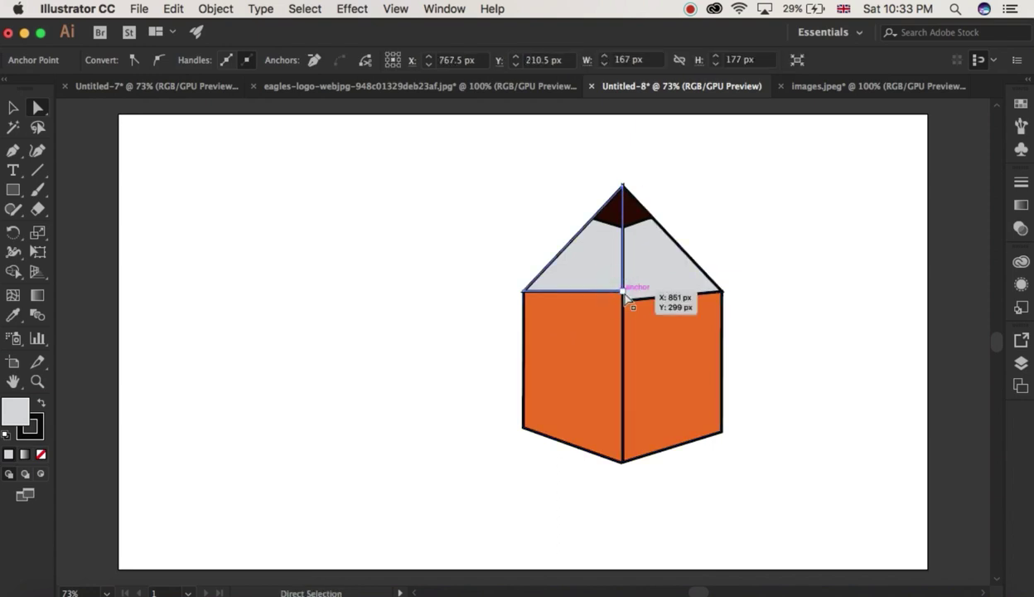
left_click(622, 294)
left_click_drag(620, 295, 623, 300)
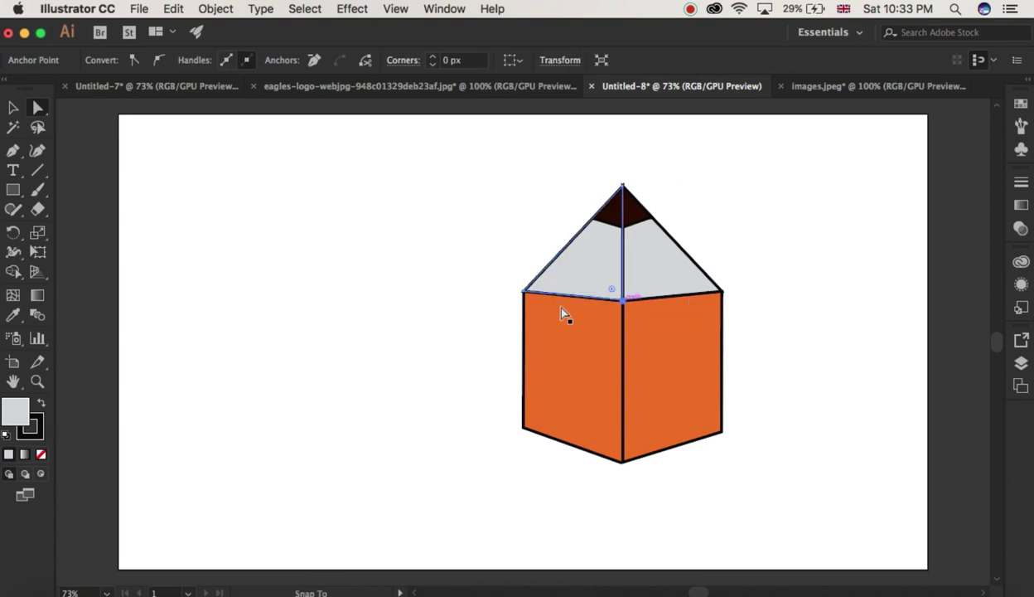
left_click(452, 292)
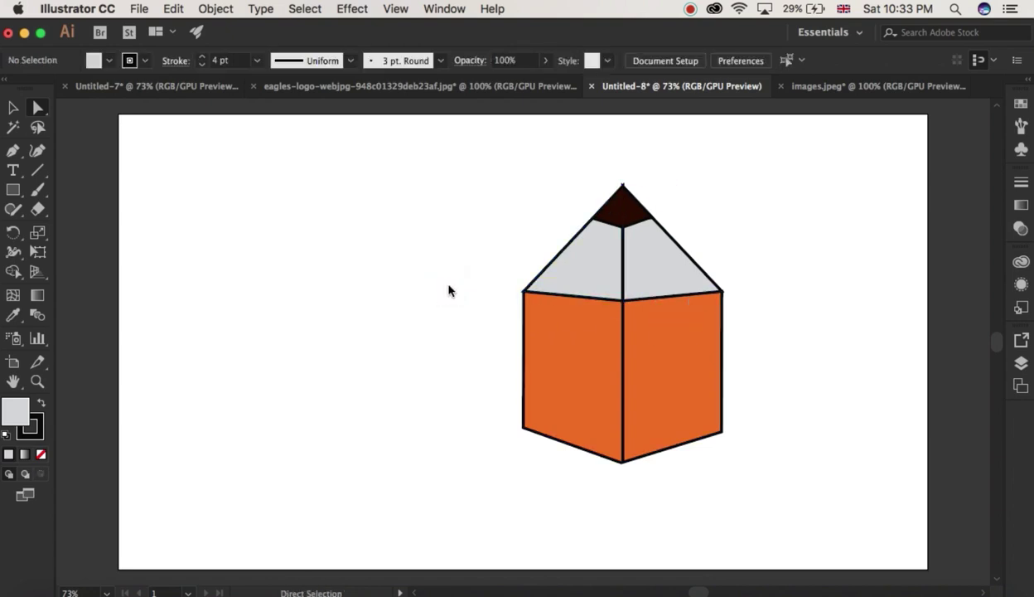
Draw a four-corner door outline near the bottom of the left orange face.
left_click(18, 190)
left_click_drag(19, 190, 48, 192)
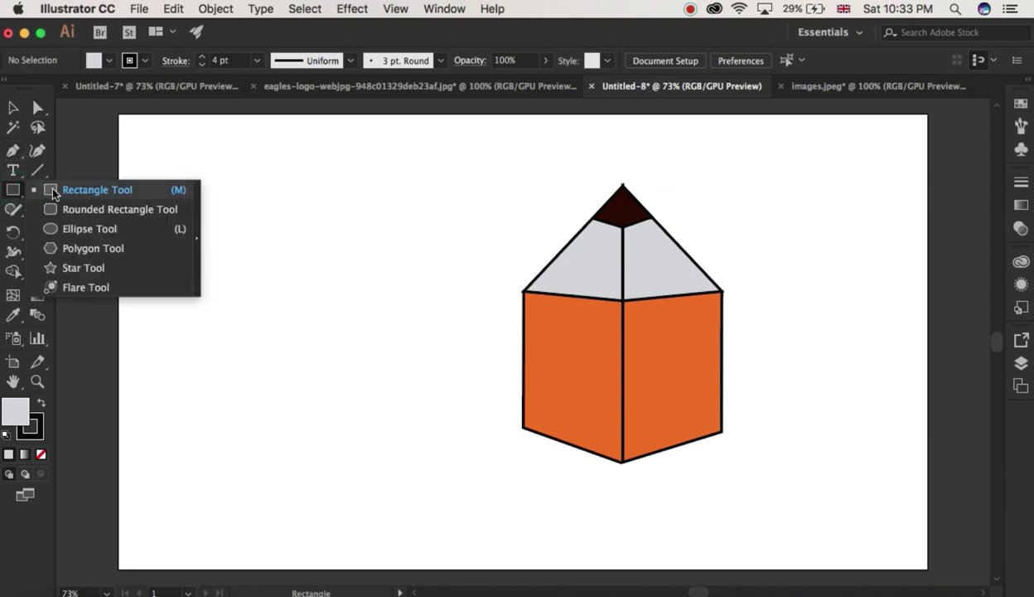
left_click(12, 152)
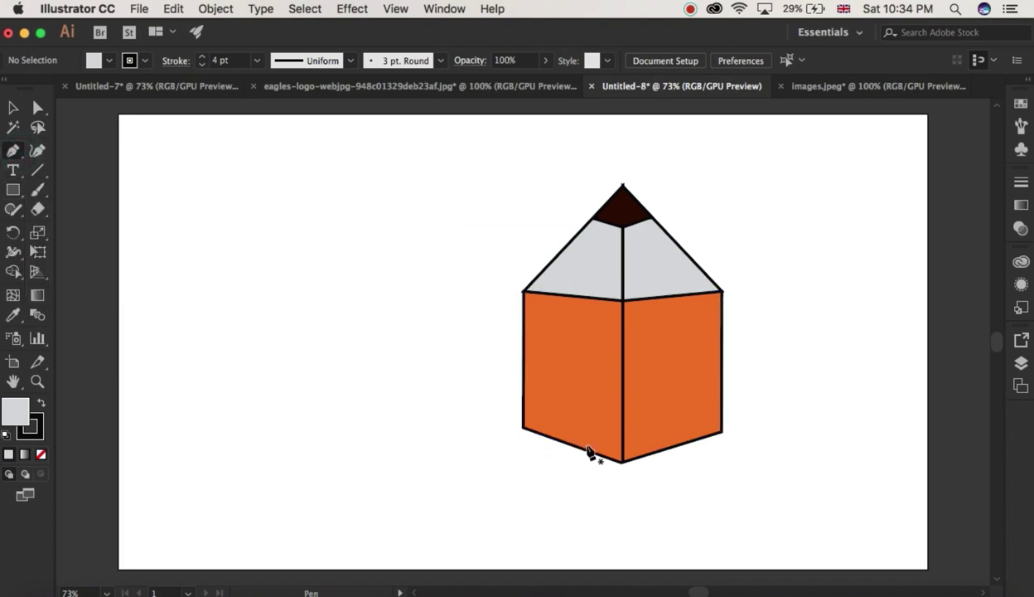
mouse_move(589, 454)
left_mouse_down()
mouse_move(540, 439)
mouse_move(539, 357)
left_mouse_up()
left_click(538, 356)
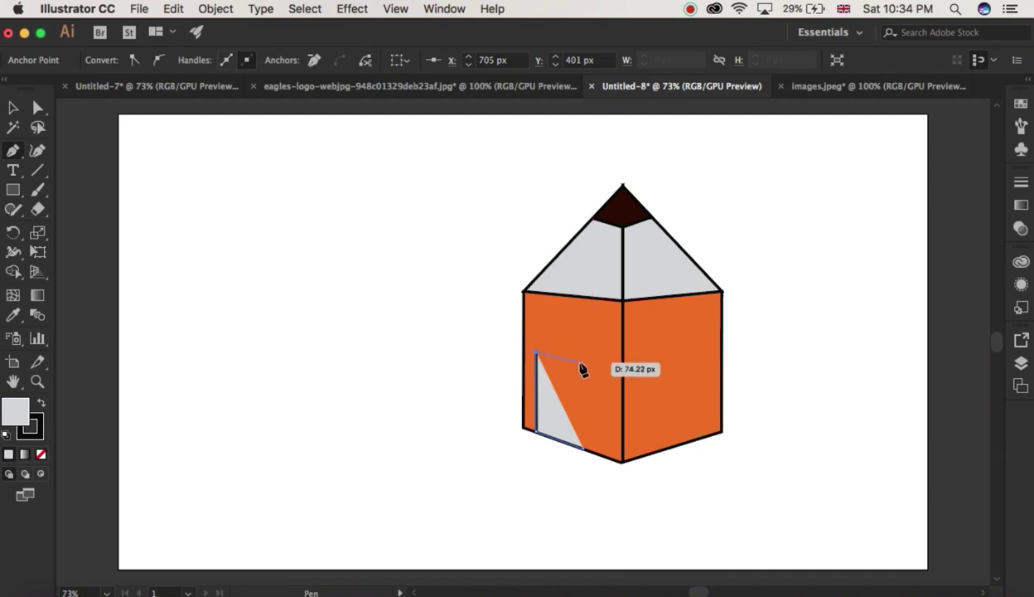
left_click(582, 364)
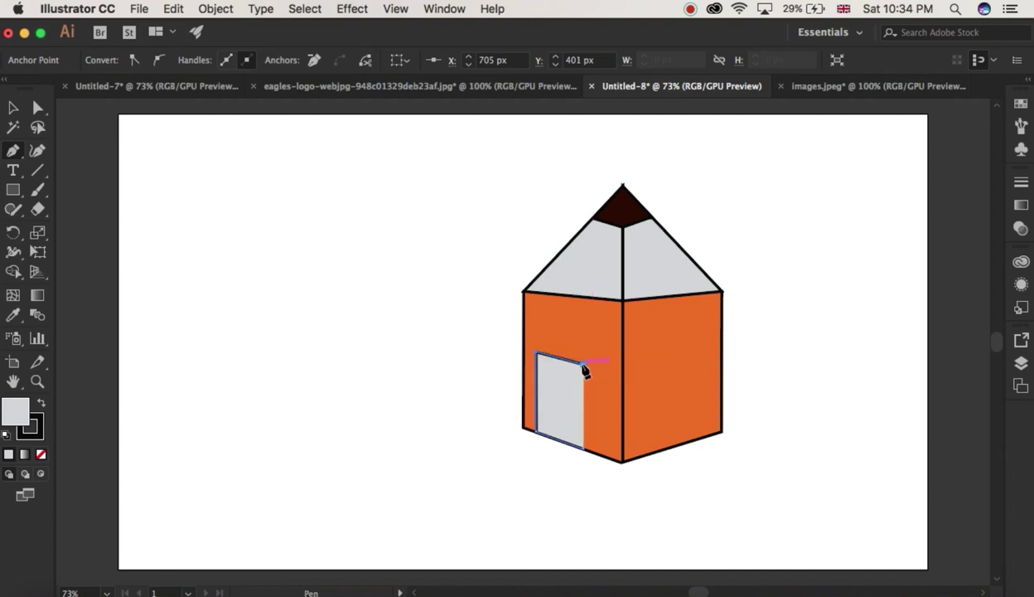
left_click(584, 448)
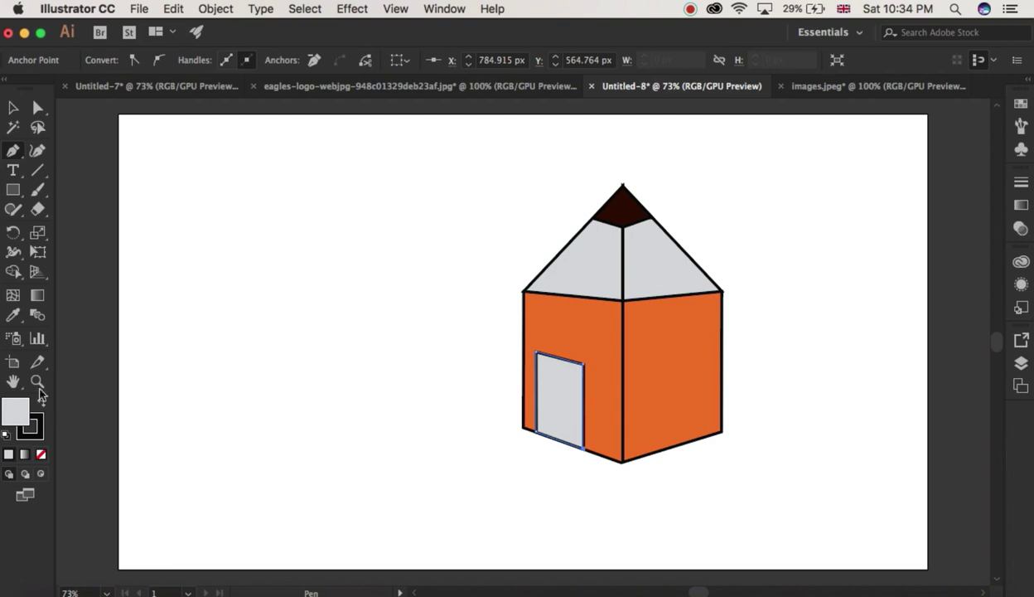
Fill the door with neutral grey #767777.
double_click(17, 415)
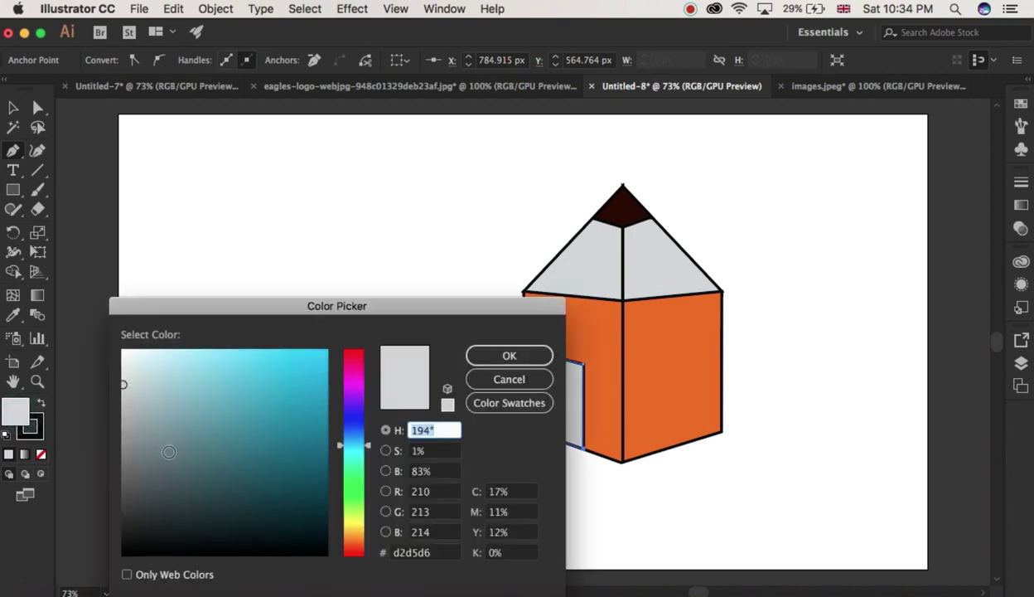
left_click(132, 469)
left_click(123, 458)
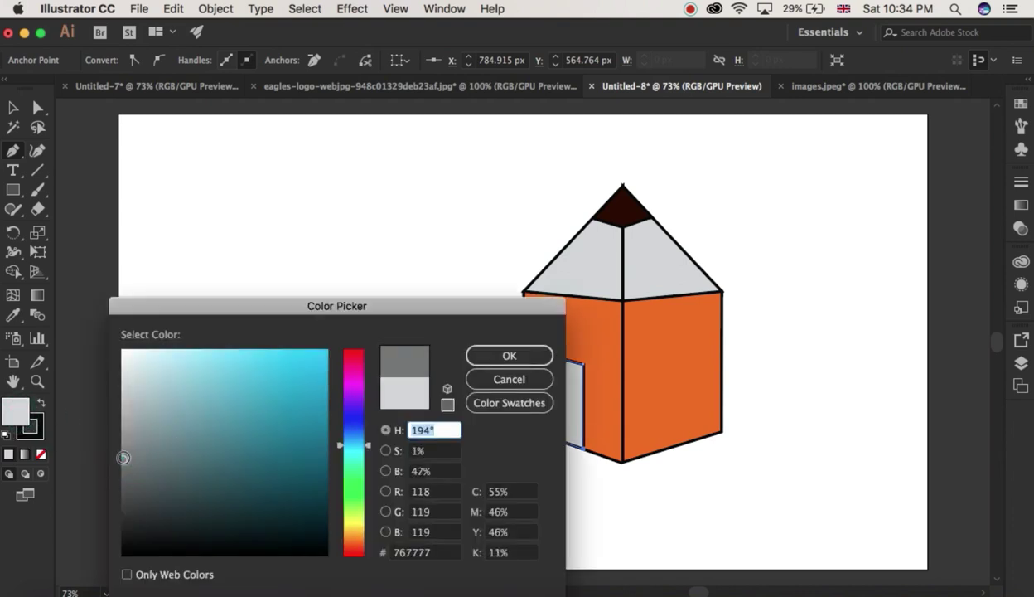
left_click(514, 354)
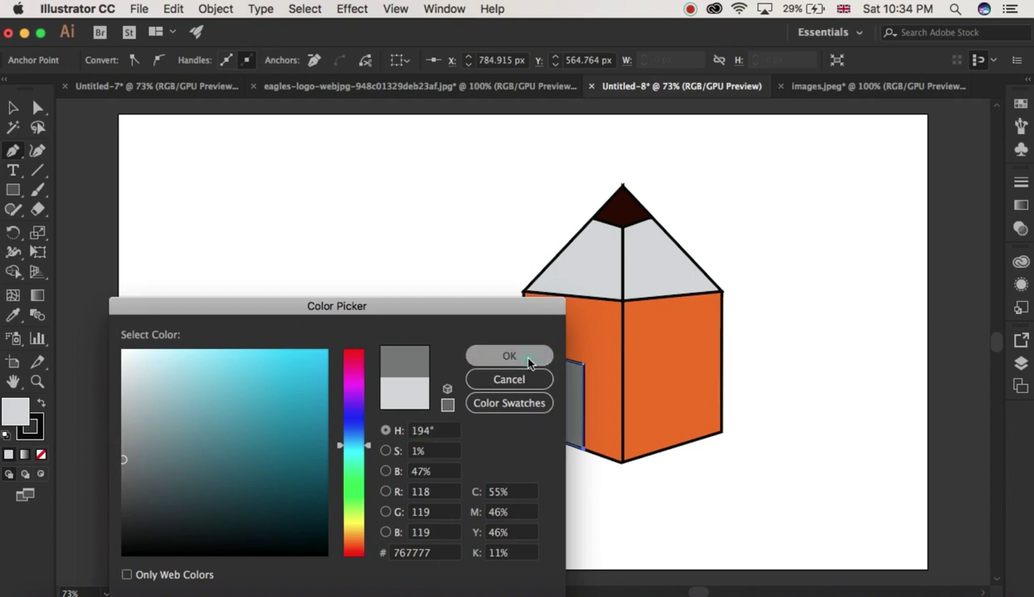
Nudge the grey door slightly to the right.
left_click(14, 108)
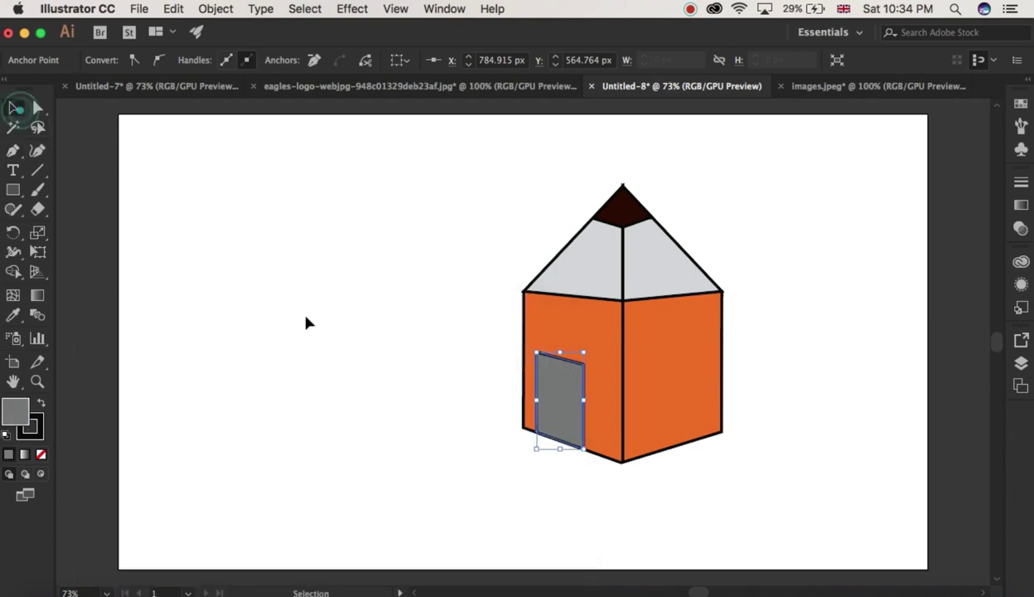
left_click(306, 319)
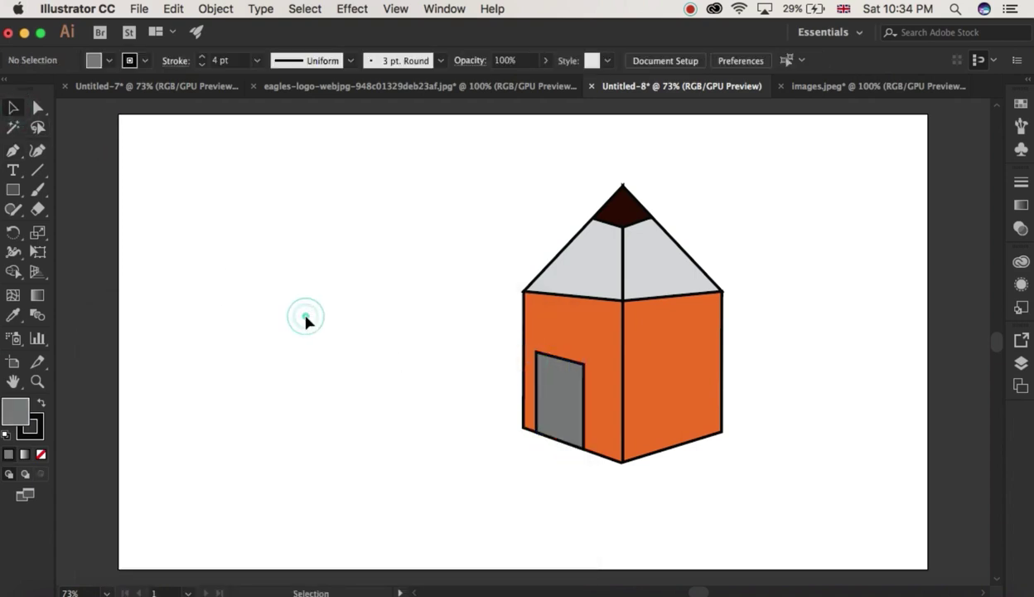
left_click(585, 421)
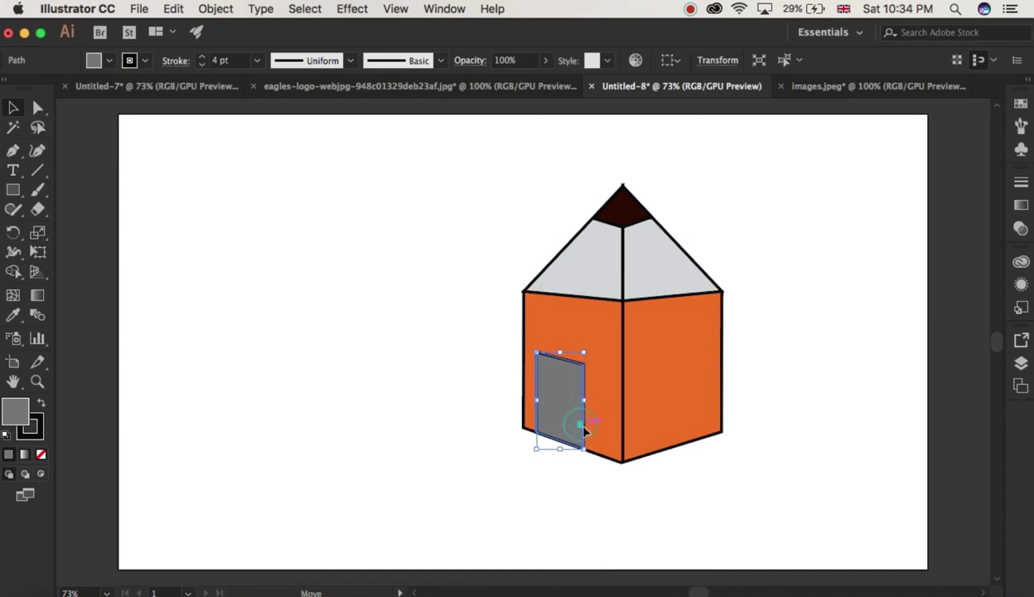
left_click_drag(583, 428, 594, 432)
left_click(401, 427)
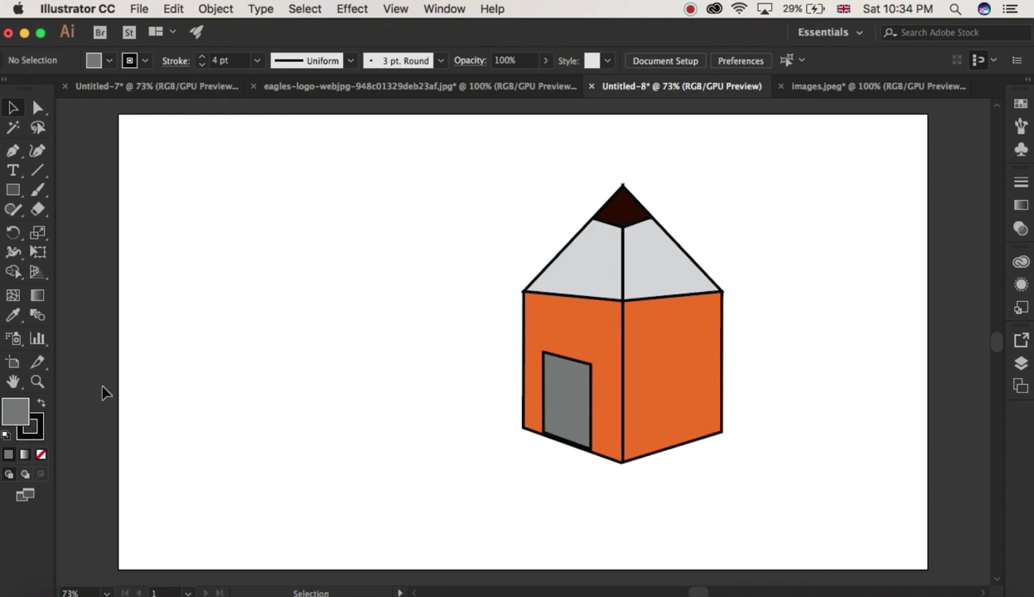
Draw a 14 px circle as a doorknob and move it onto the grey door.
left_click(14, 189)
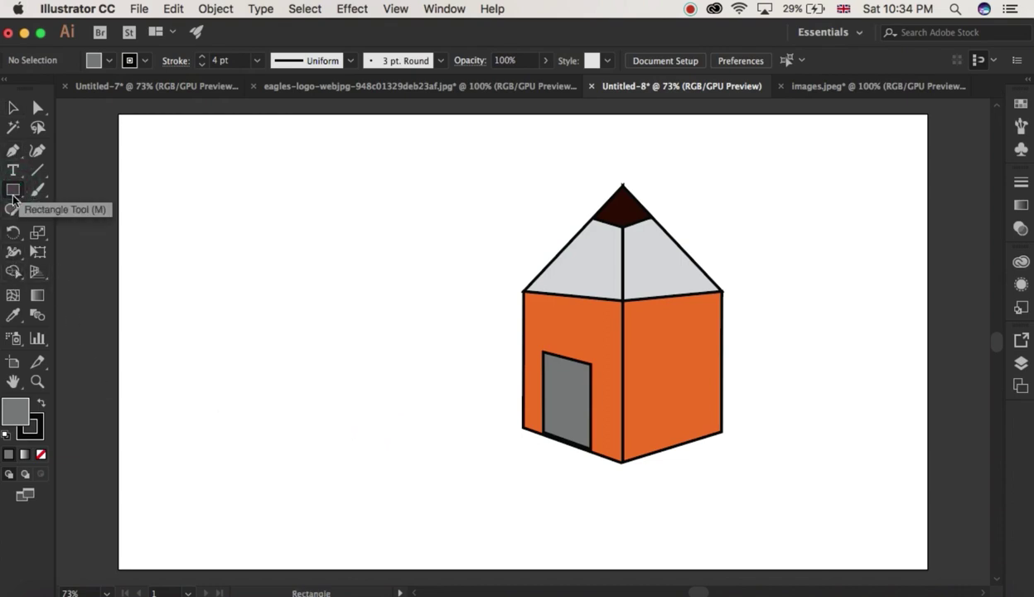
left_click_drag(14, 196, 83, 220)
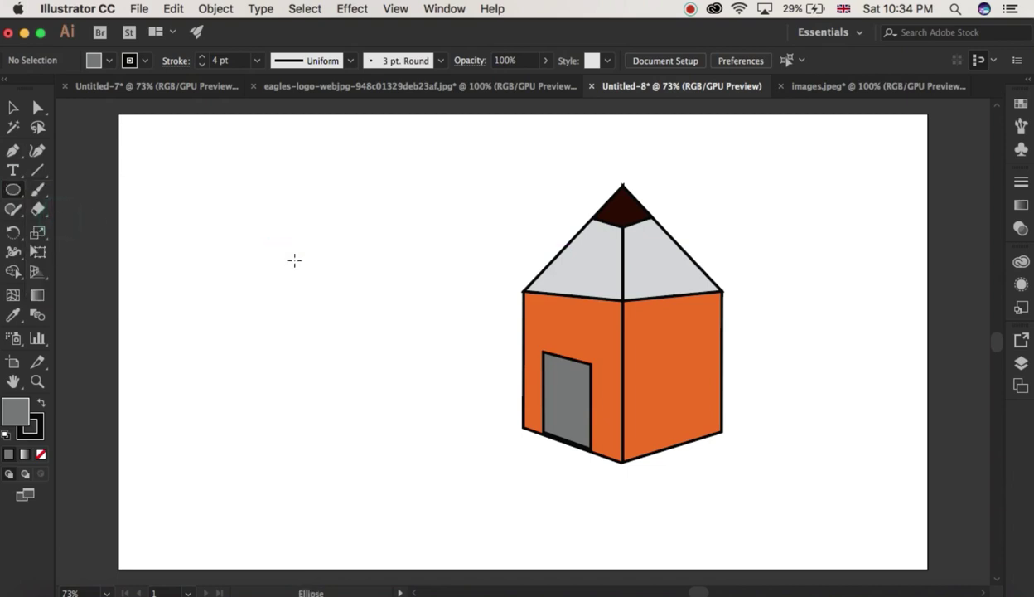
left_click_drag(254, 273, 260, 281)
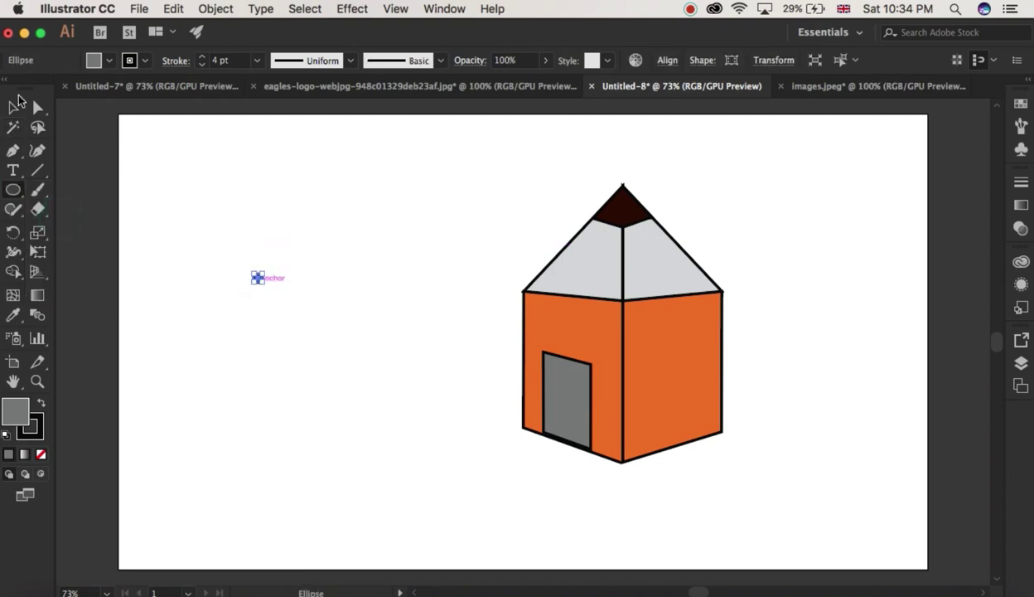
left_click(16, 106)
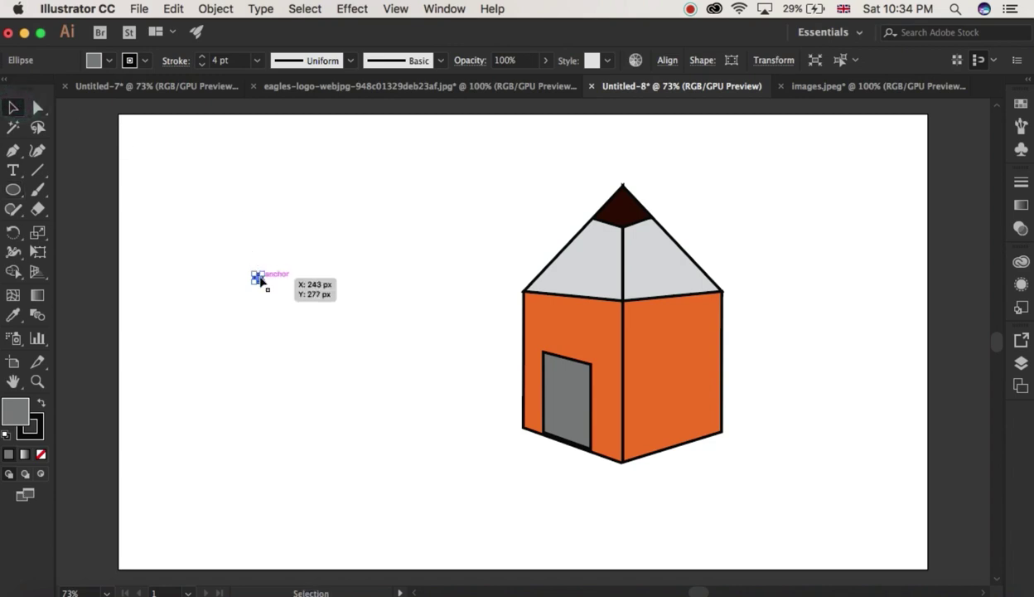
left_click_drag(258, 283, 567, 400)
left_click(398, 413)
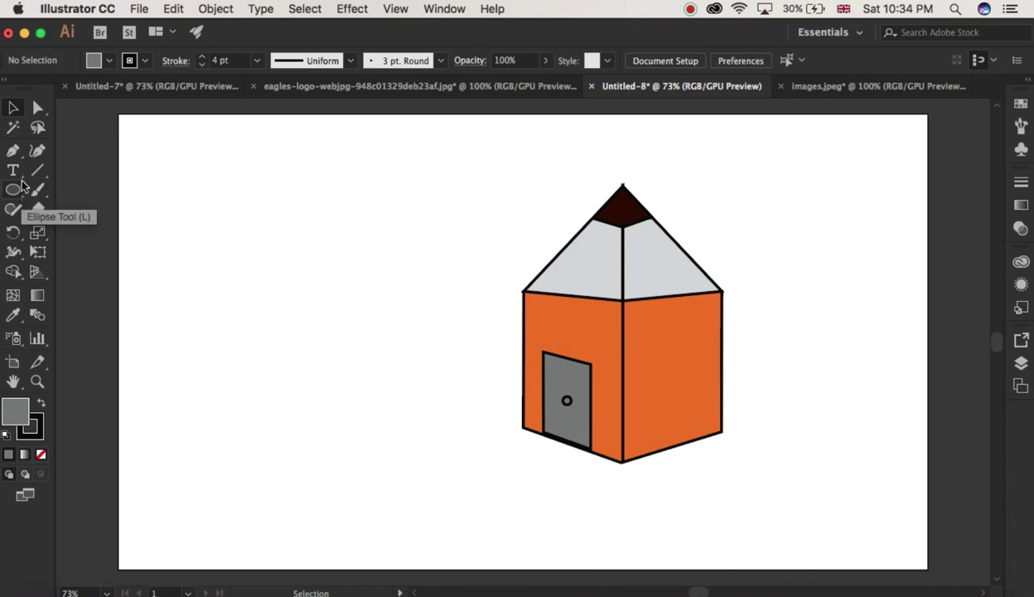
left_click(12, 150)
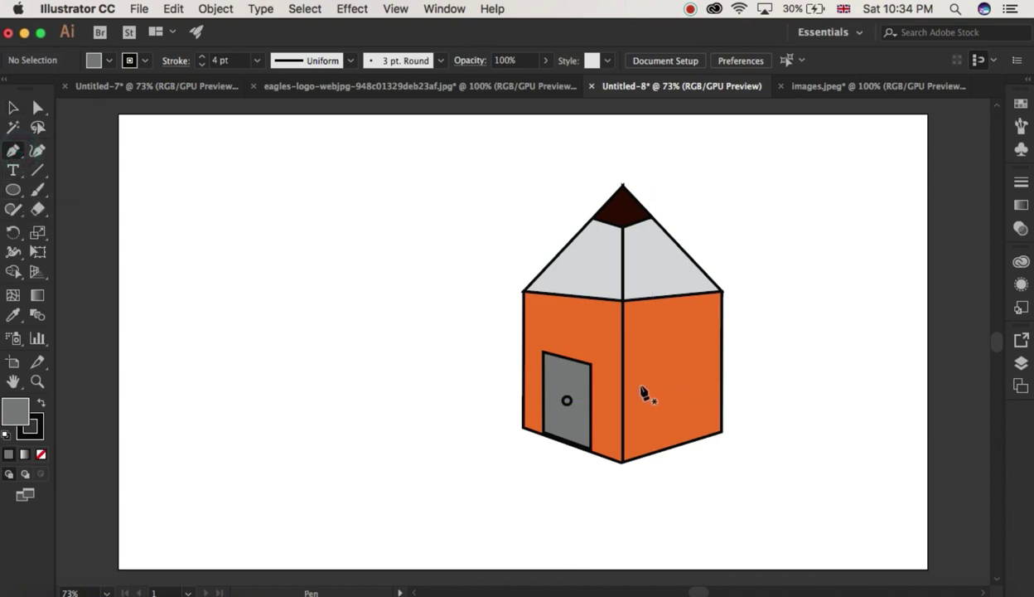
Draw a rectangular window outline on the right face and straighten its bottom-right corner.
mouse_move(650, 375)
left_mouse_down()
mouse_move(649, 342)
mouse_move(684, 345)
left_mouse_up()
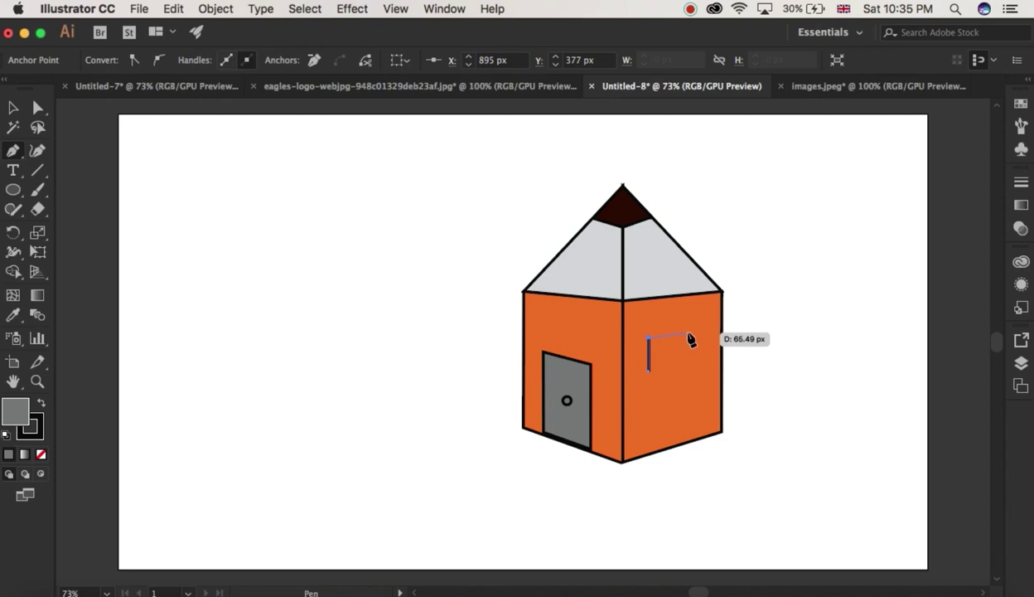
left_click(688, 336)
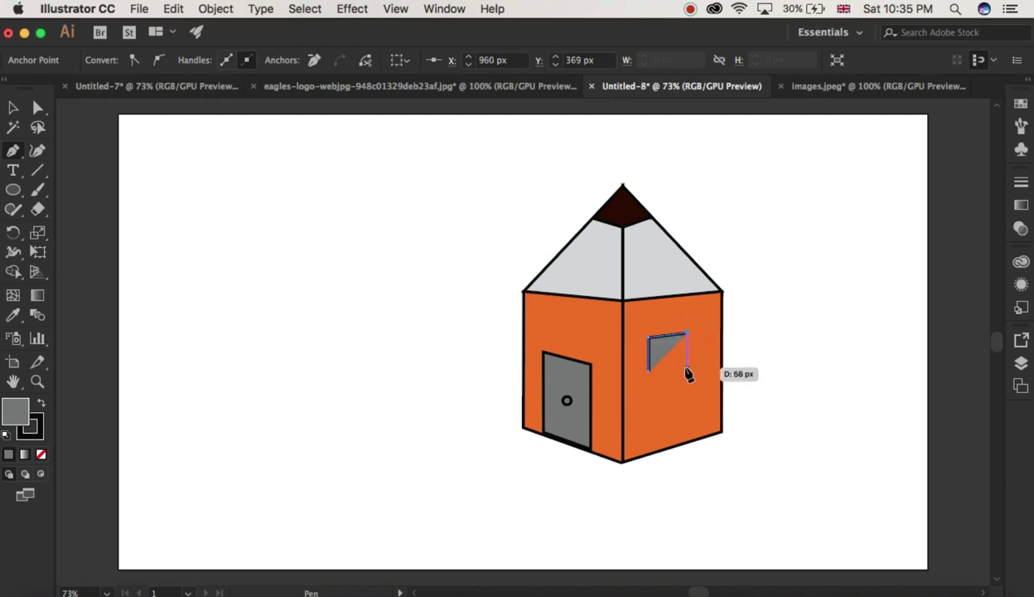
left_click(687, 370)
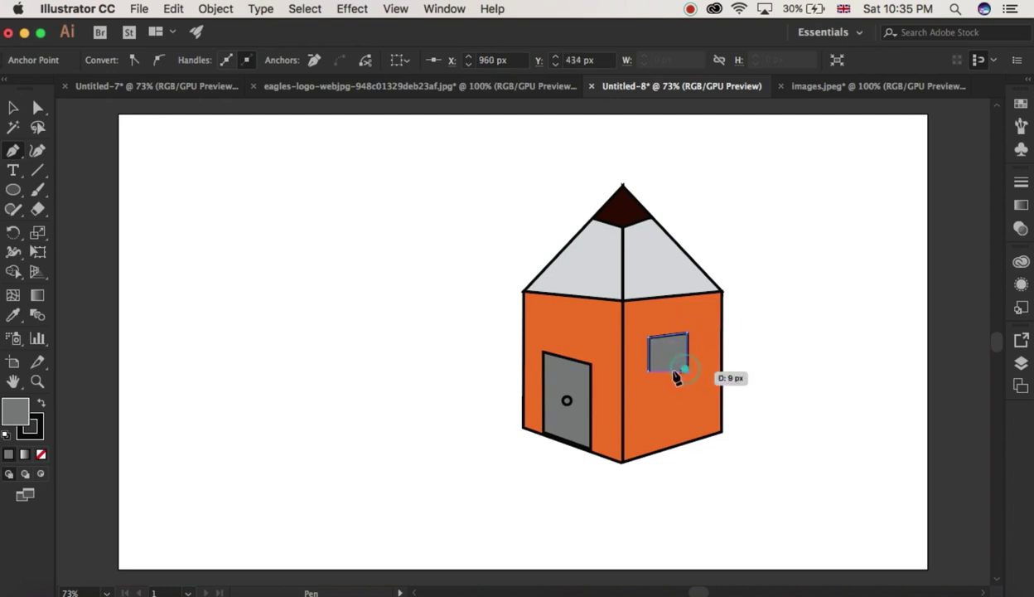
left_click(649, 371)
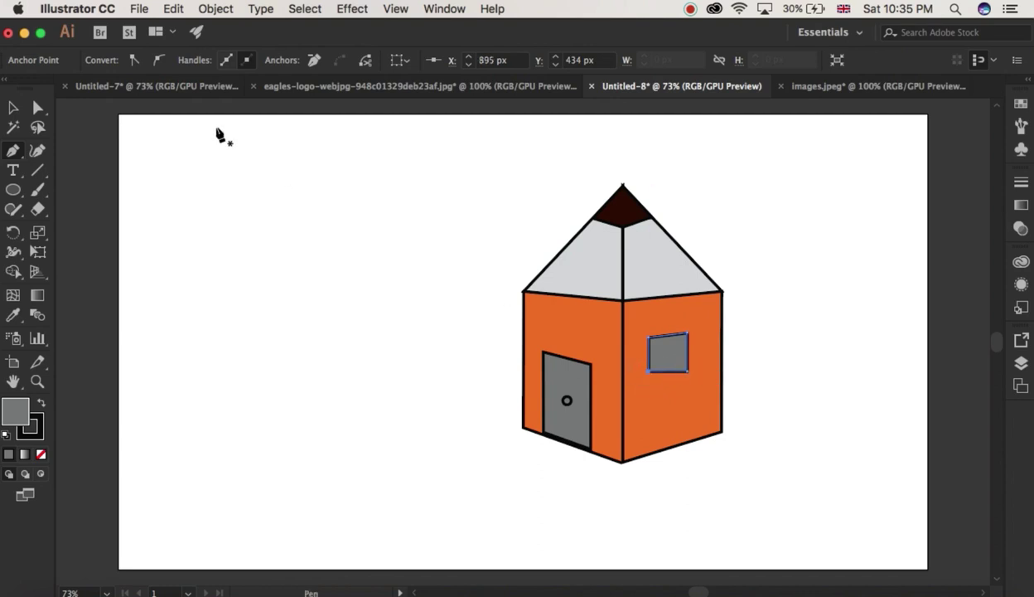
left_click(37, 108)
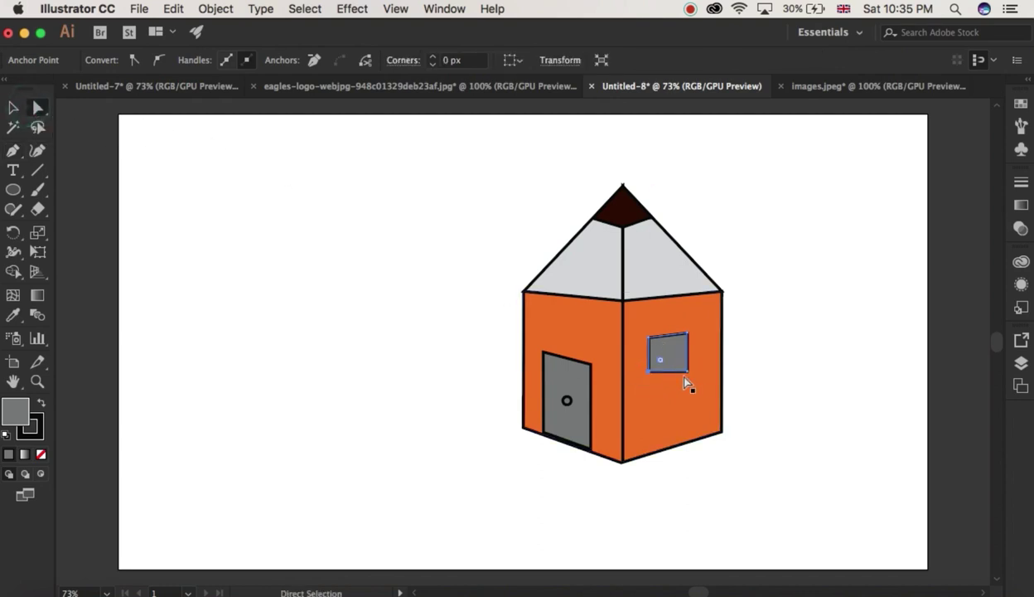
left_click_drag(686, 373, 687, 369)
Resize the grey window and move it higher on the right face.
left_click(12, 106)
left_click(246, 248)
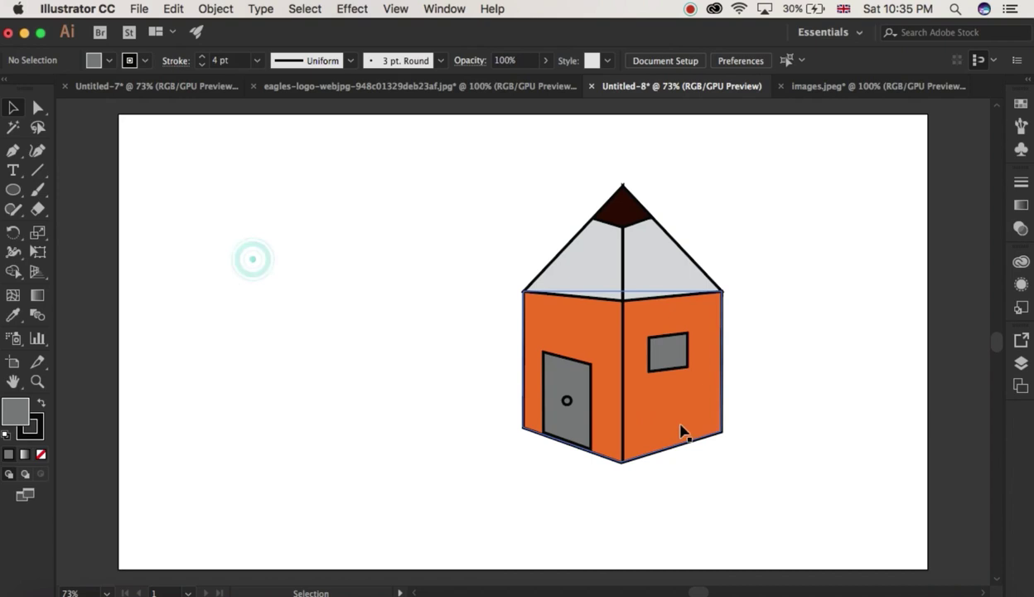
left_click(678, 368)
double_click(688, 357)
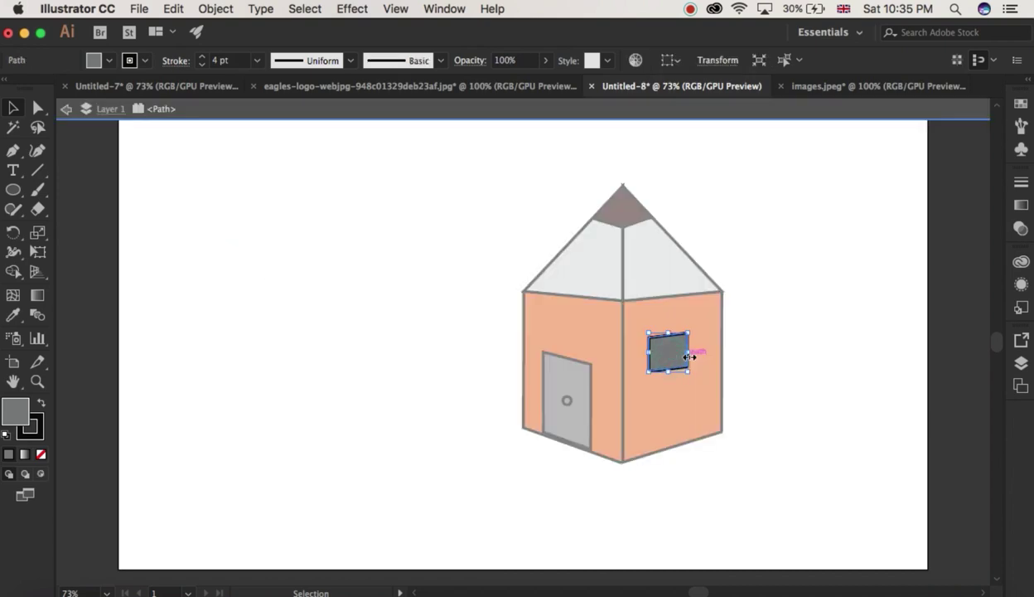
double_click(406, 327)
left_click(668, 353)
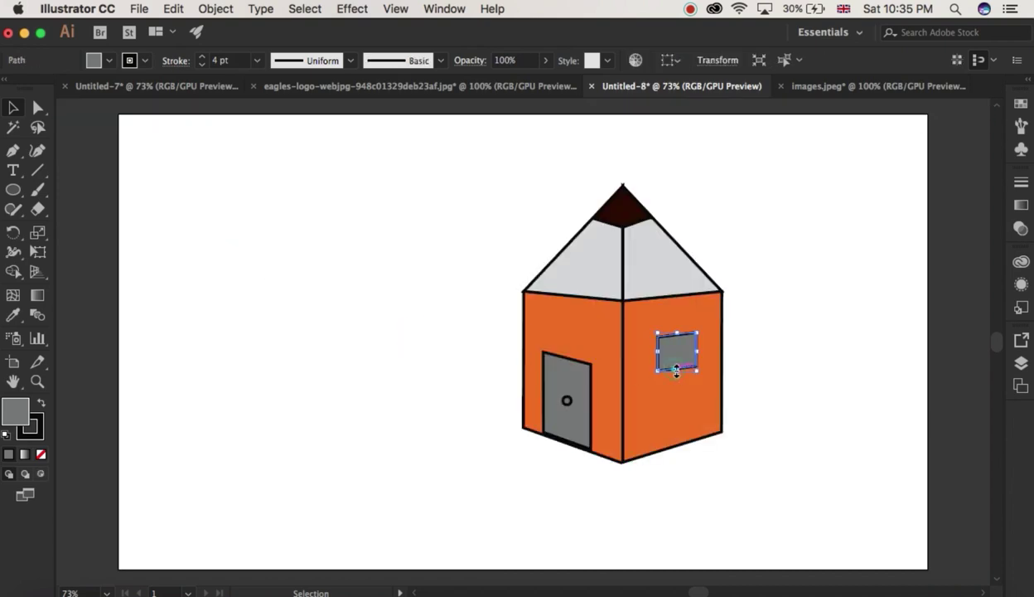
left_click_drag(676, 372, 684, 360)
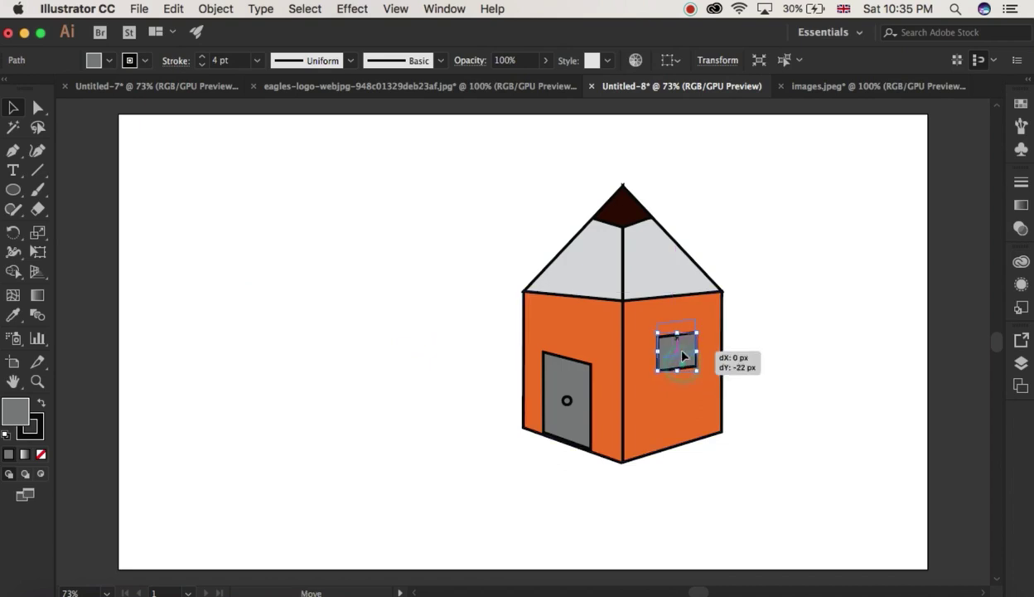
left_click(804, 324)
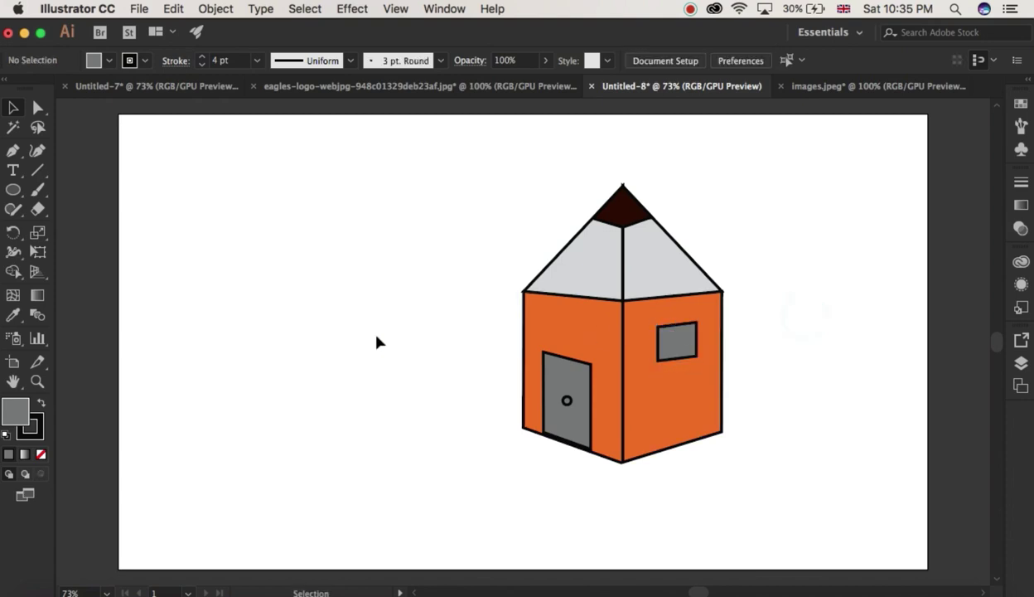
left_click(35, 171)
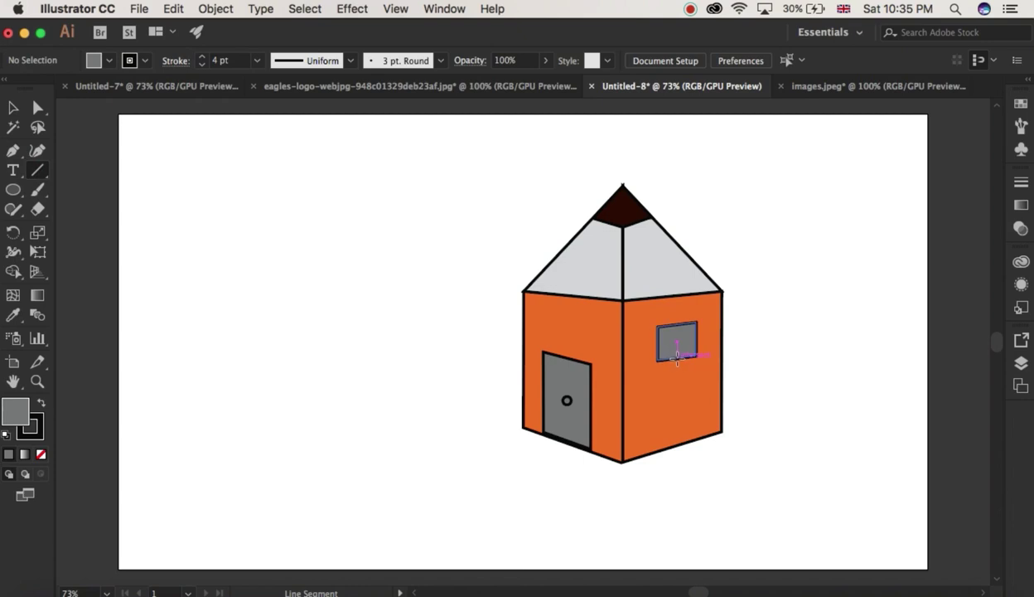
Split the window with a vertical divider line, then start an outline below the left corner.
left_click_drag(678, 358, 677, 325)
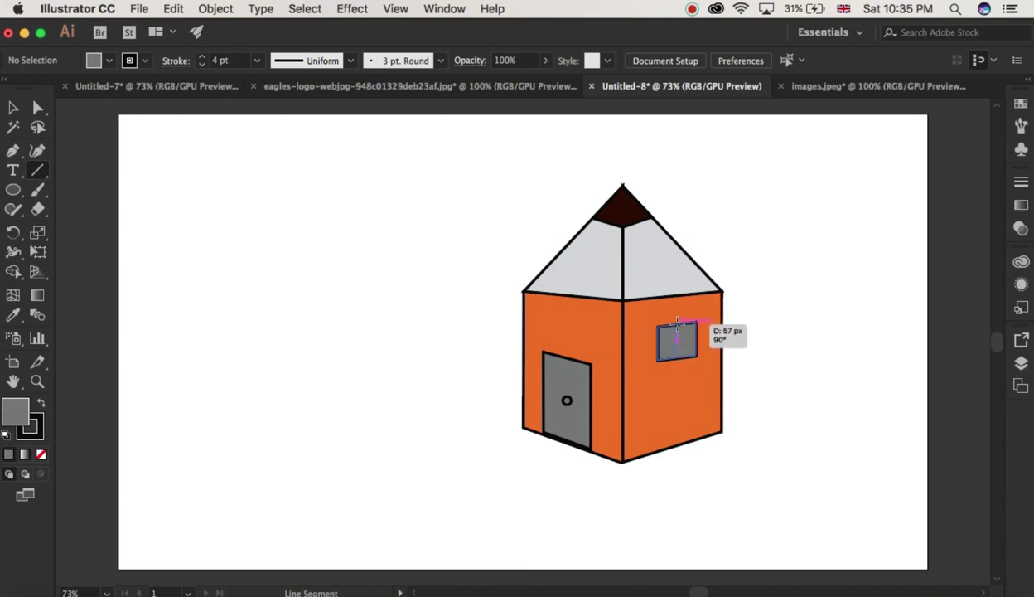
left_click_drag(677, 322, 678, 322)
left_click(10, 108)
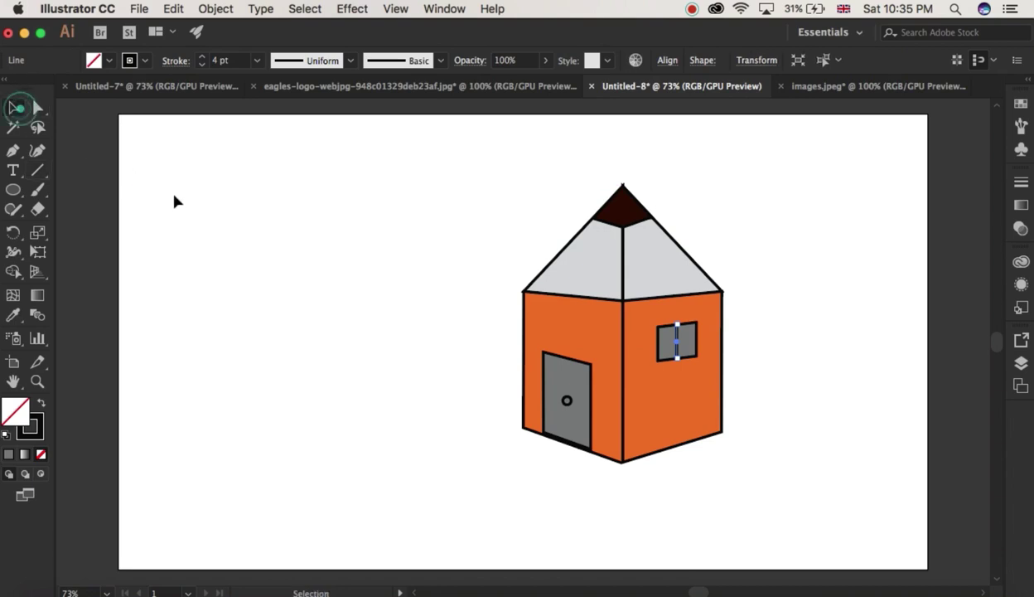
left_click(257, 231)
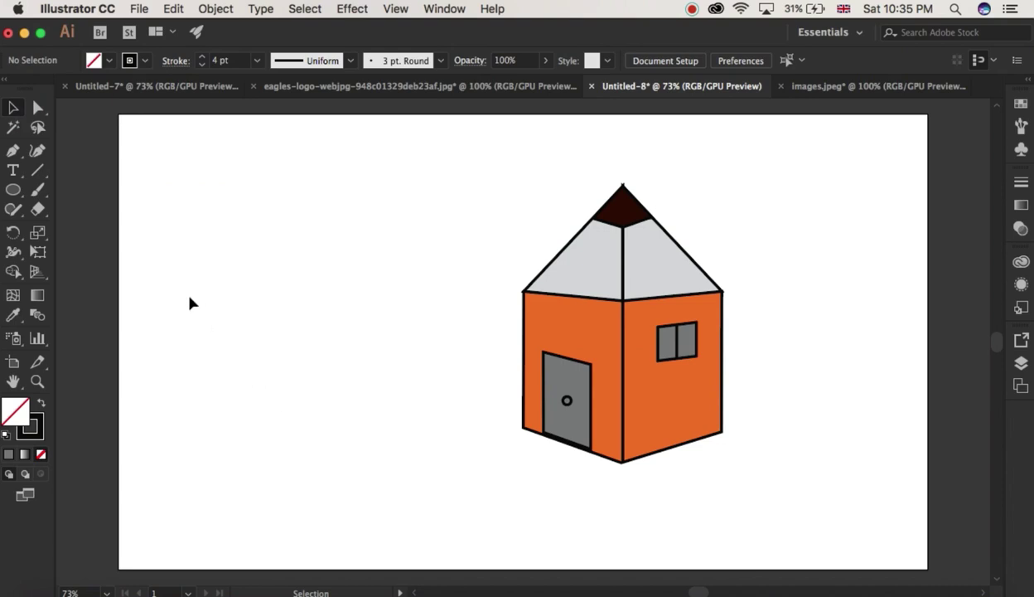
left_click(14, 152)
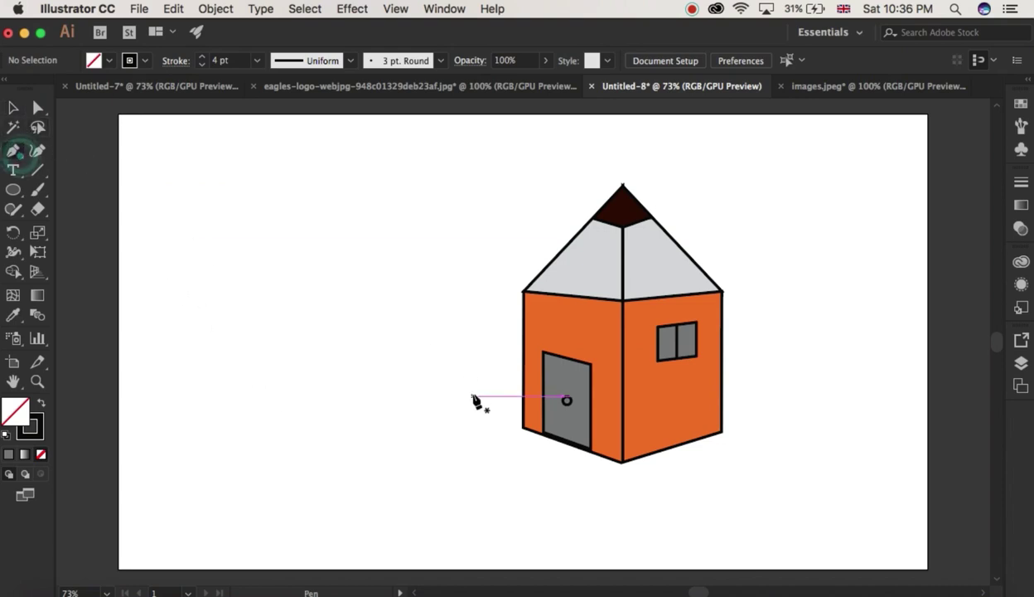
left_click(524, 426)
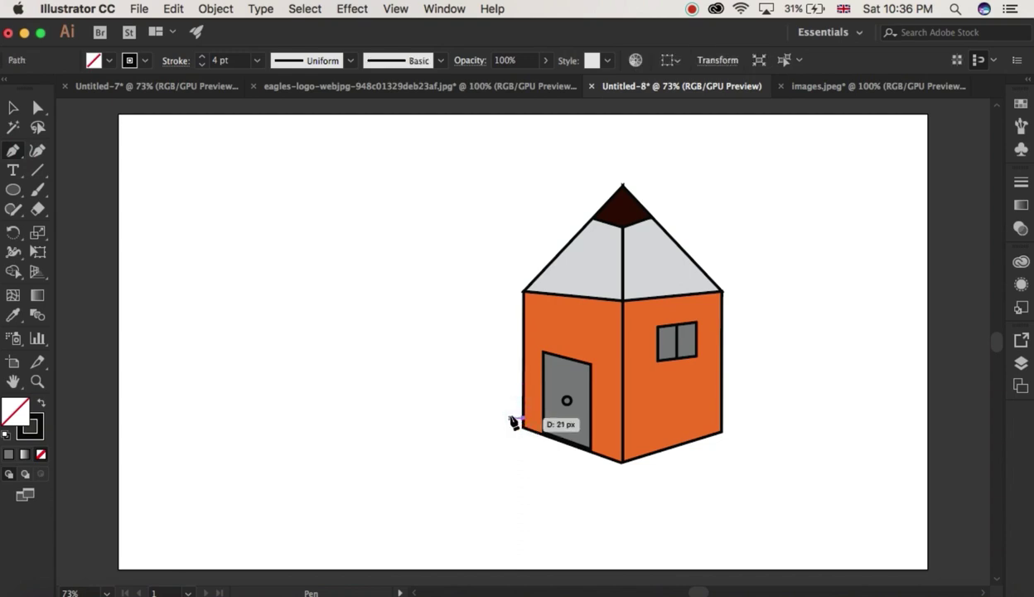
Trace a closed base outline around the house's lower edges, pointed under the front corner.
mouse_move(509, 417)
left_mouse_down()
mouse_move(507, 450)
mouse_move(508, 433)
left_mouse_up()
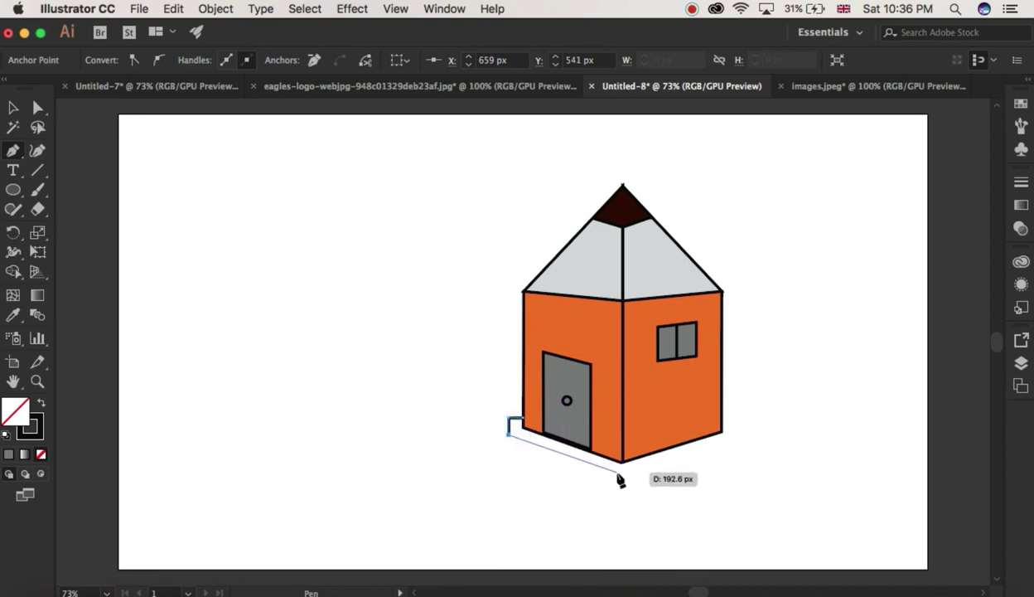
mouse_move(618, 475)
left_mouse_down()
mouse_move(657, 482)
mouse_move(623, 480)
left_mouse_up()
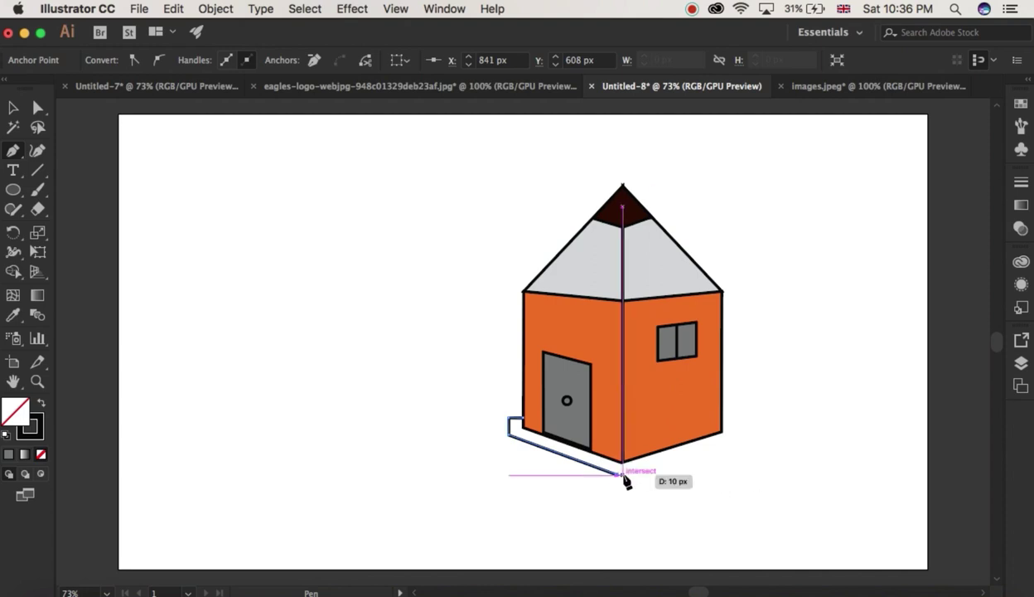
left_click(624, 475)
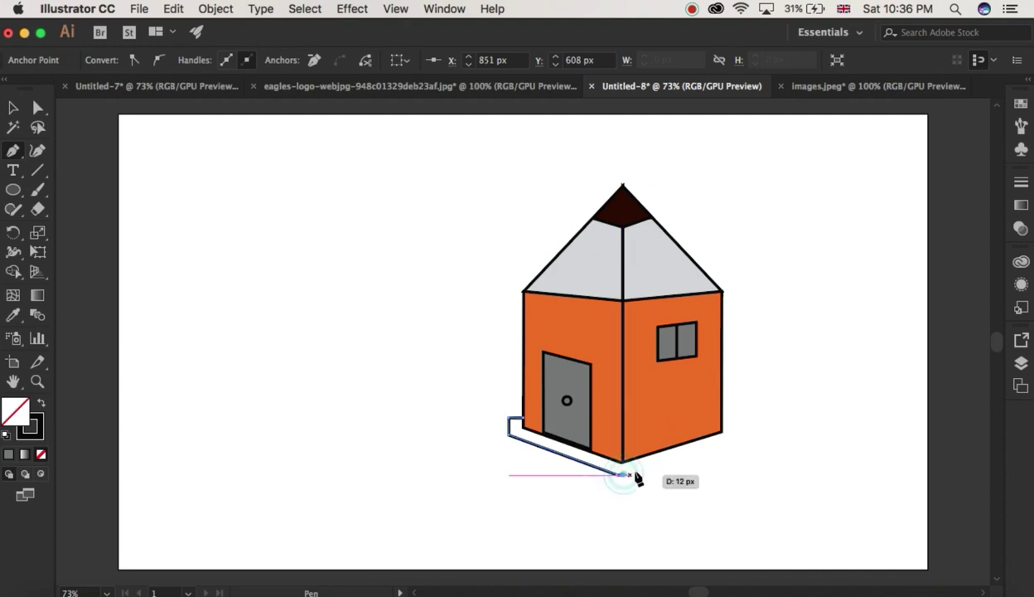
left_click(727, 445)
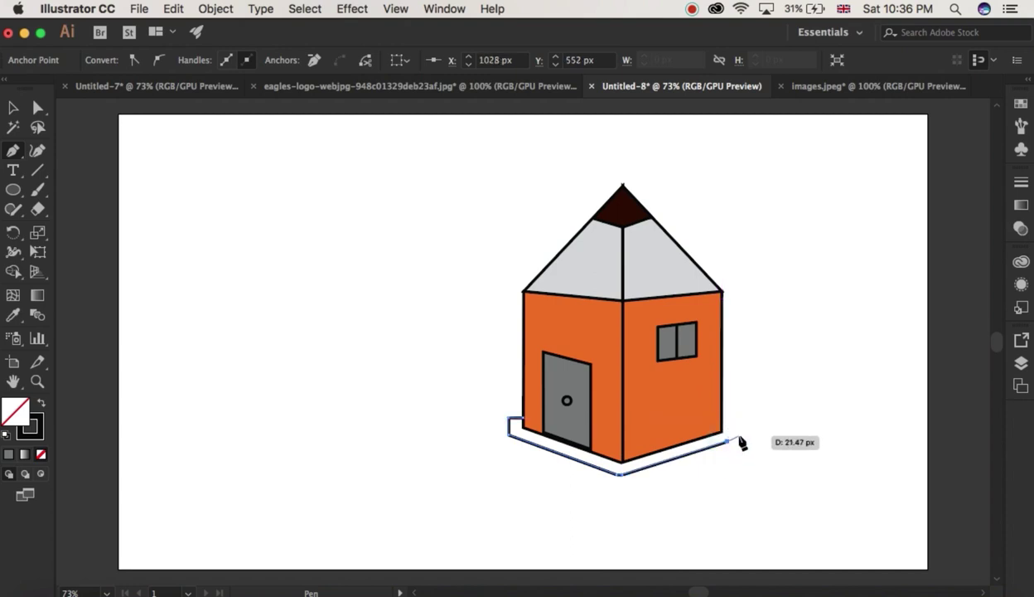
left_click(739, 440)
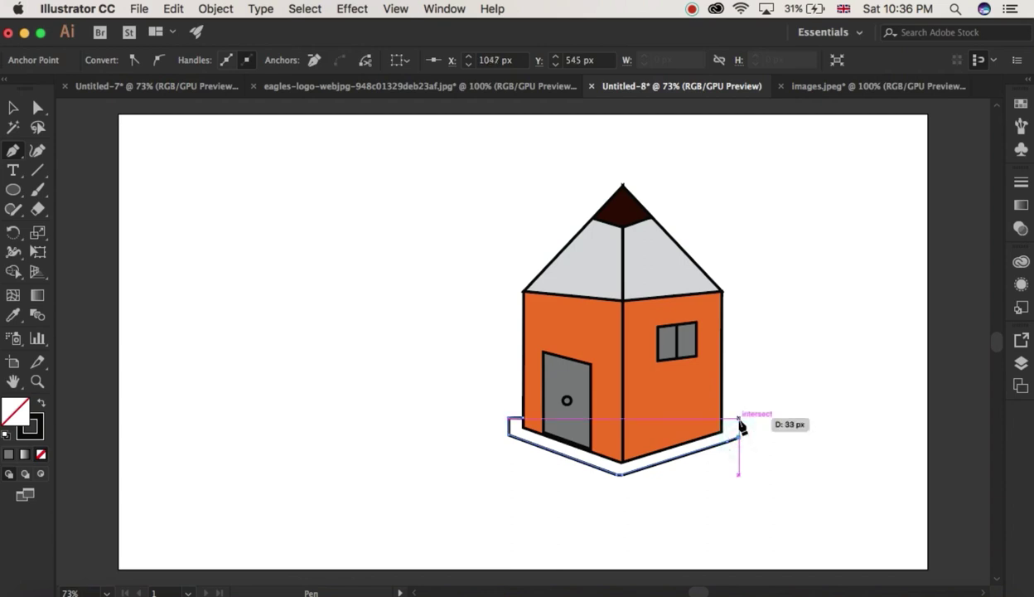
left_click(740, 419)
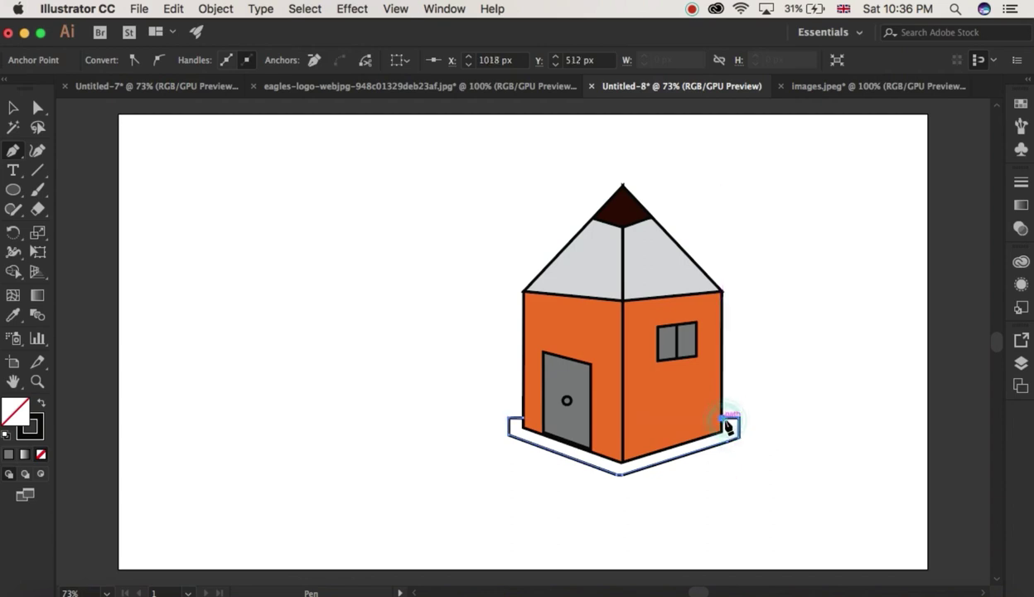
left_click(724, 419)
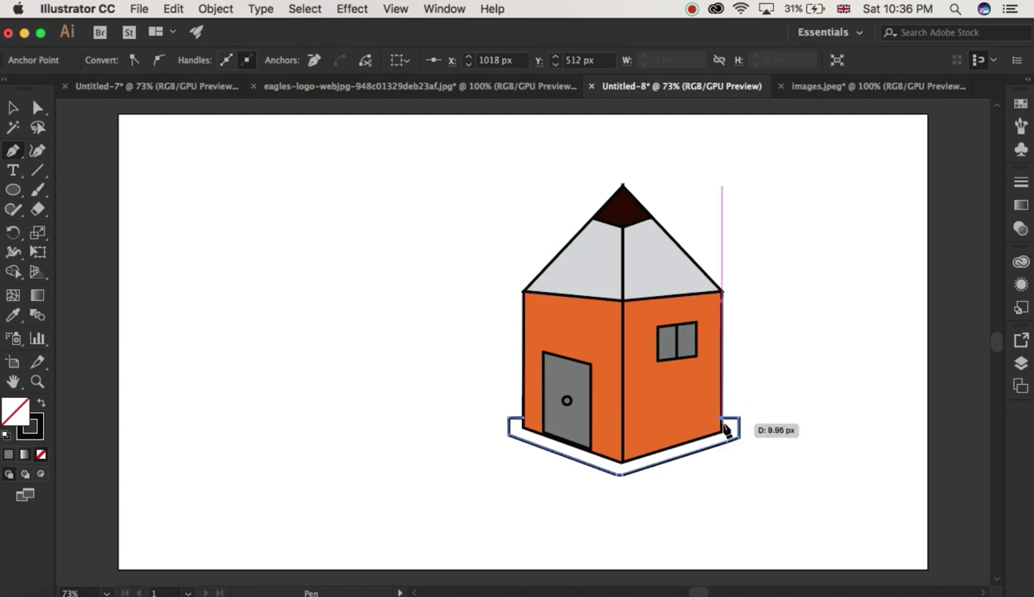
left_click(523, 419)
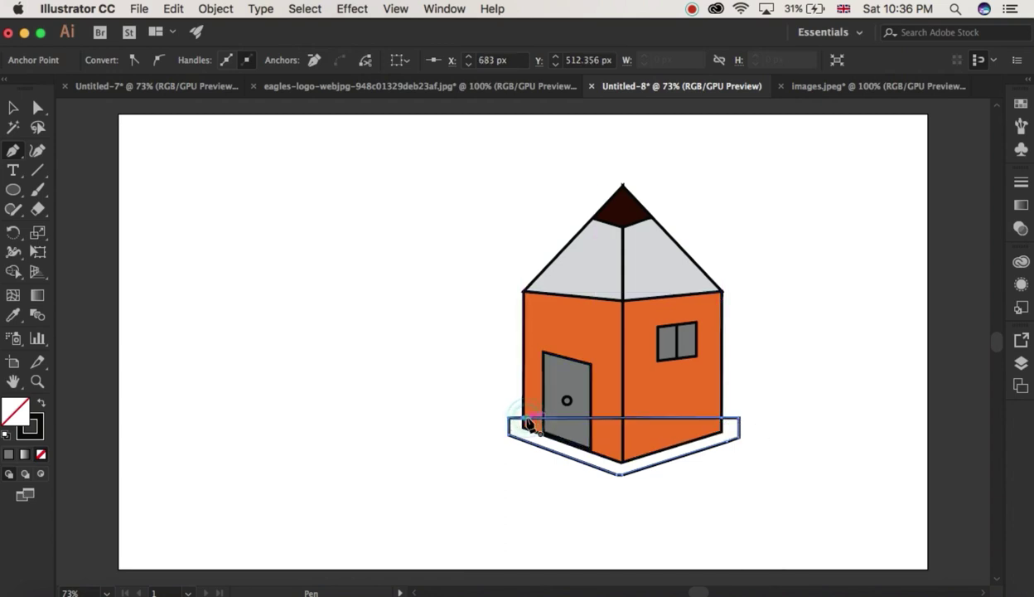
Fill the base shape with a near-black dark grey.
double_click(12, 415)
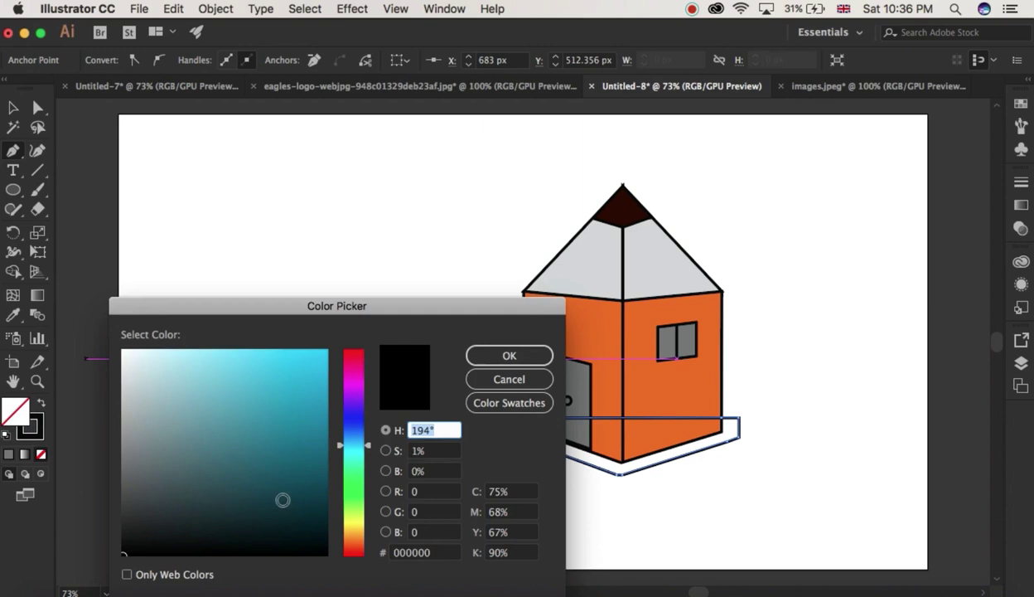
left_click(264, 499)
mouse_move(264, 498)
left_mouse_down()
mouse_move(137, 485)
mouse_move(126, 520)
left_mouse_up()
left_click(509, 355)
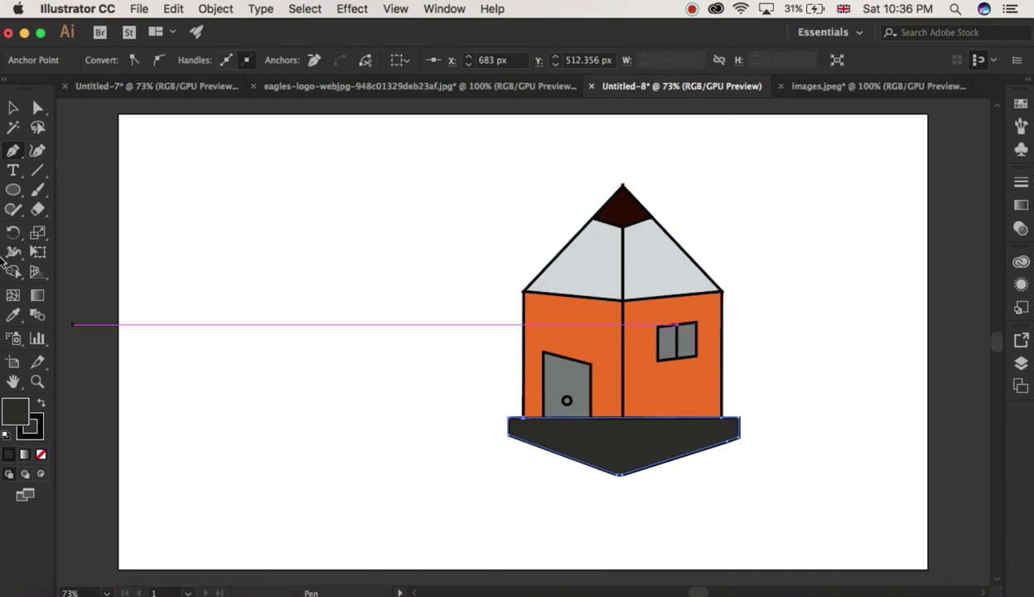
Send the dark grey base behind the orange house.
left_click(14, 108)
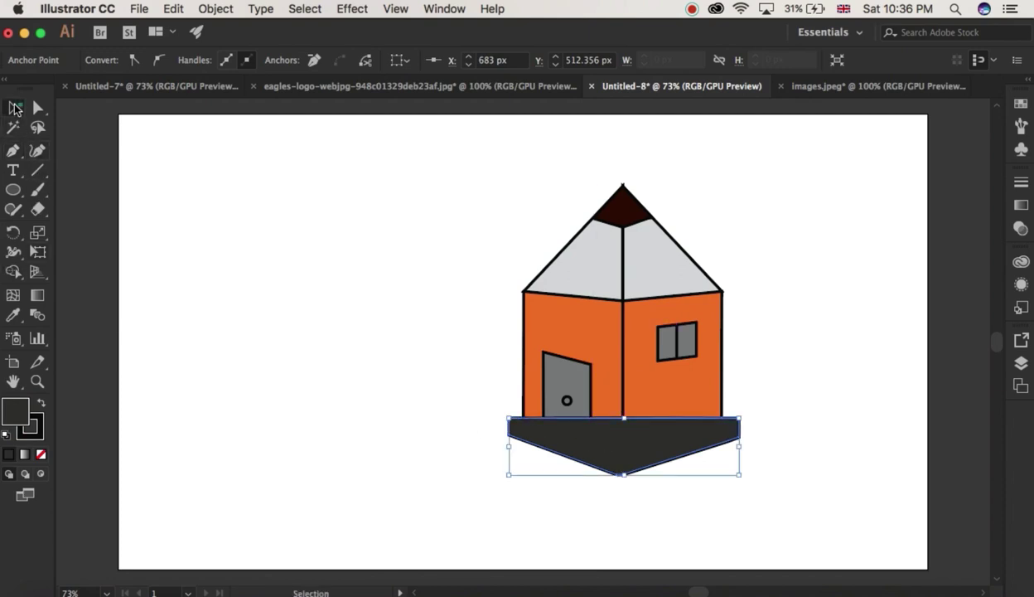
right_click(652, 445)
mouse_move(691, 524)
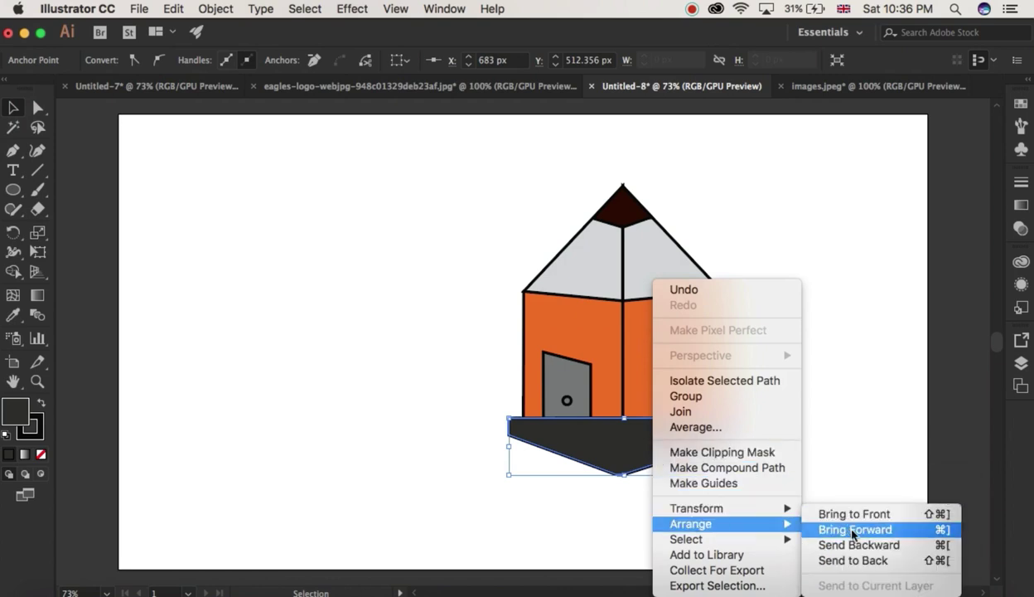
left_click(853, 561)
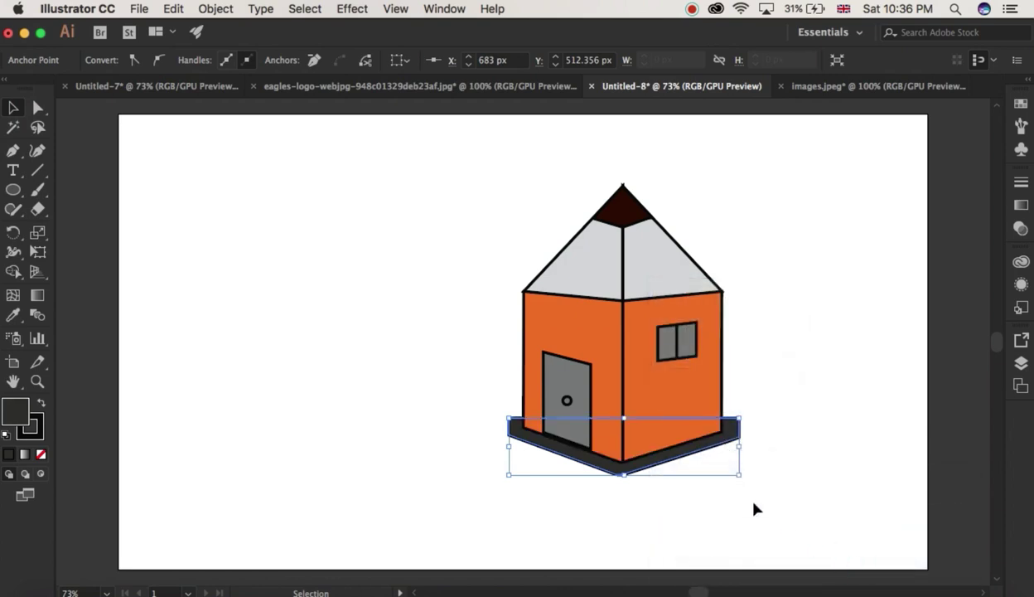
Shift the base's left corner anchor about 7 px left to sit against the wall.
left_click(354, 309)
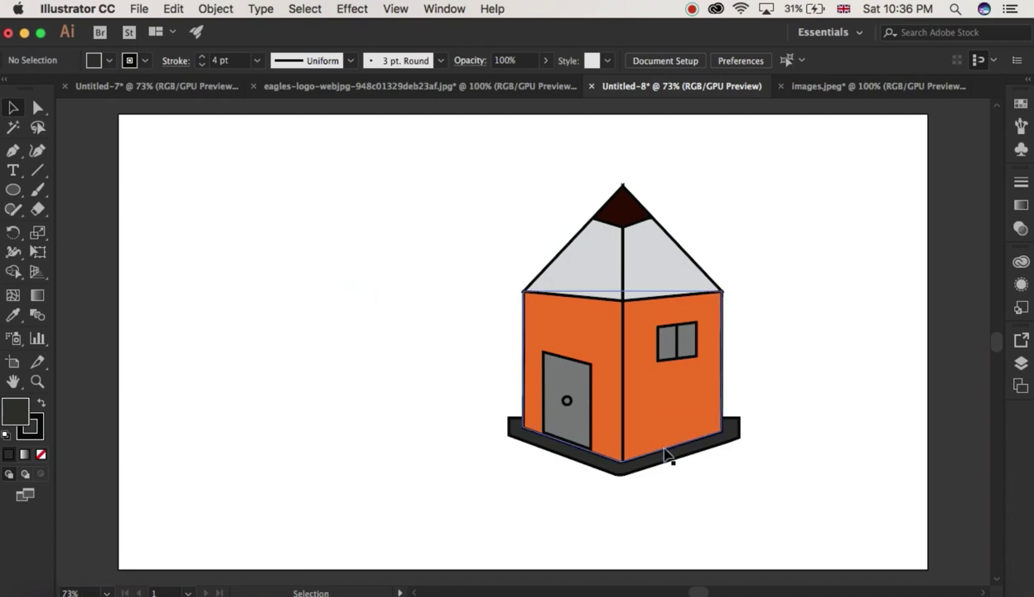
left_click(727, 437)
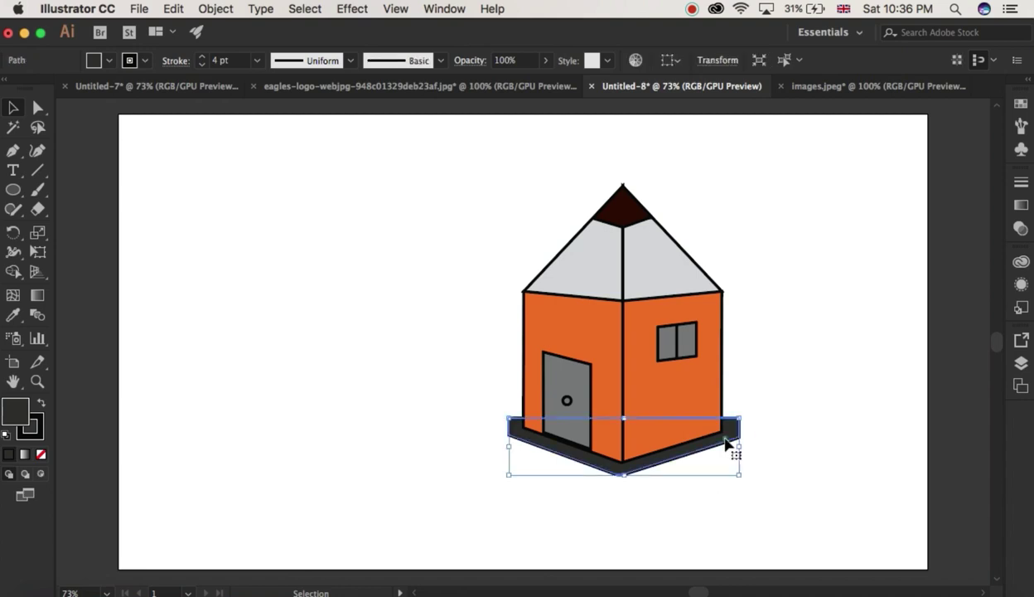
left_click(29, 108)
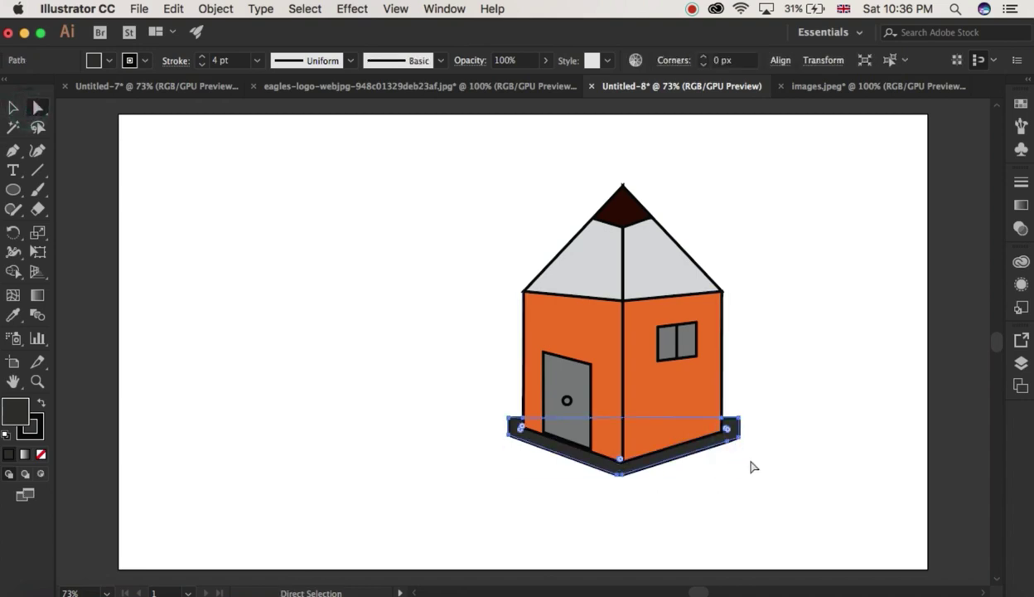
left_click(740, 423)
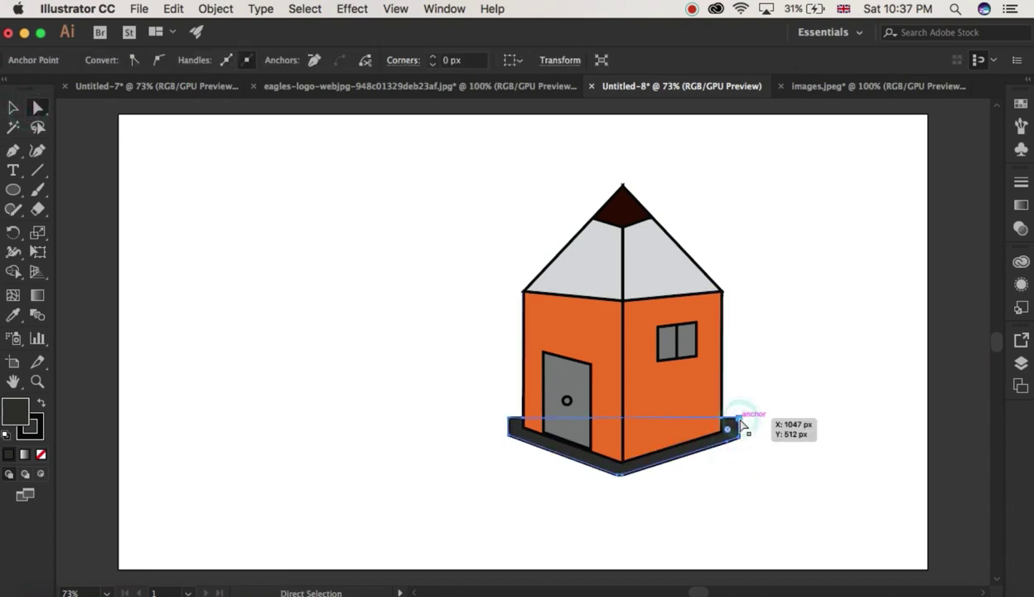
left_click(685, 479)
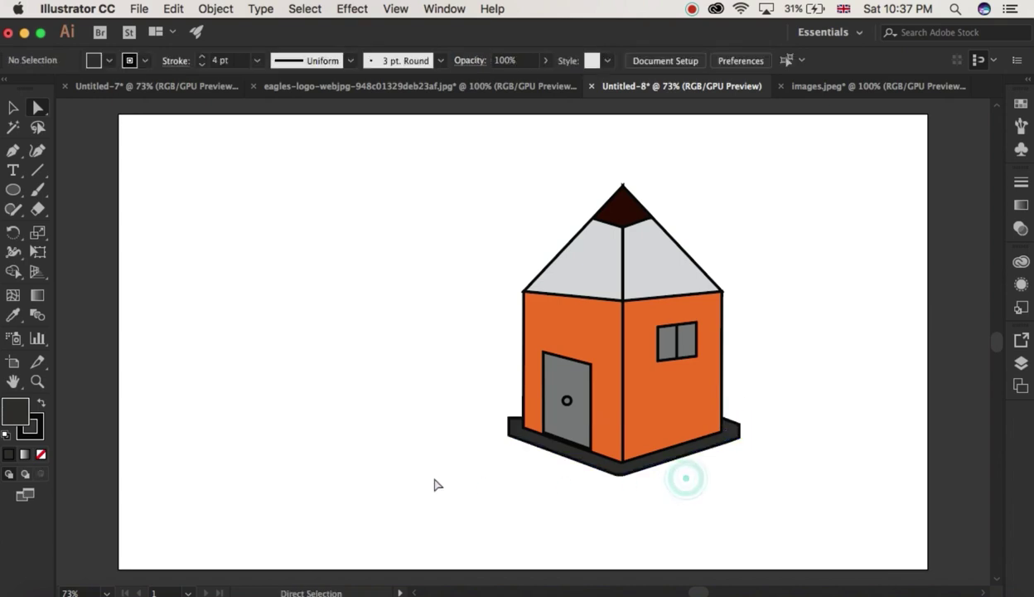
left_click(510, 435)
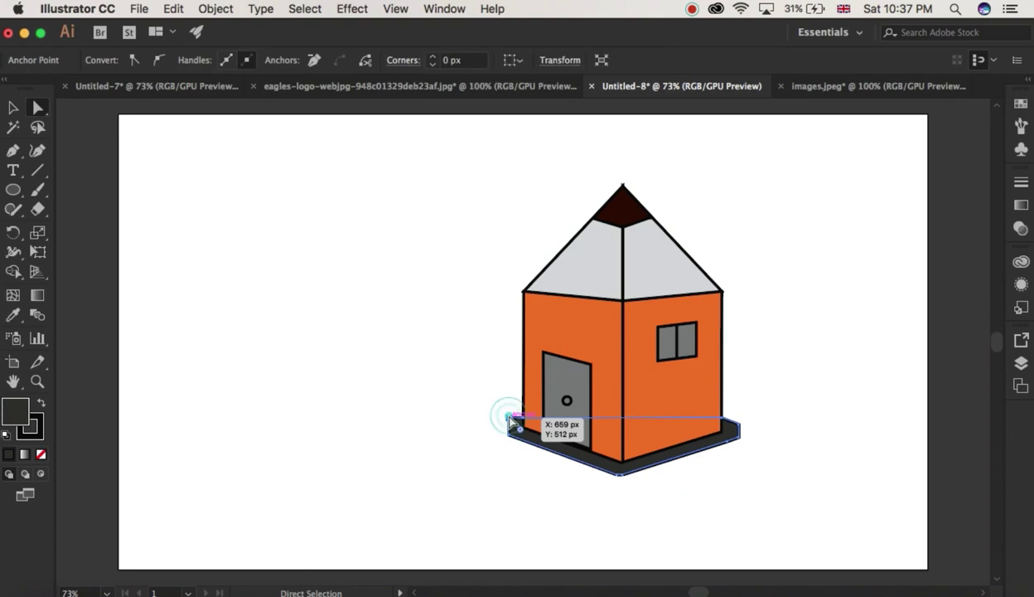
left_click_drag(510, 421, 512, 422)
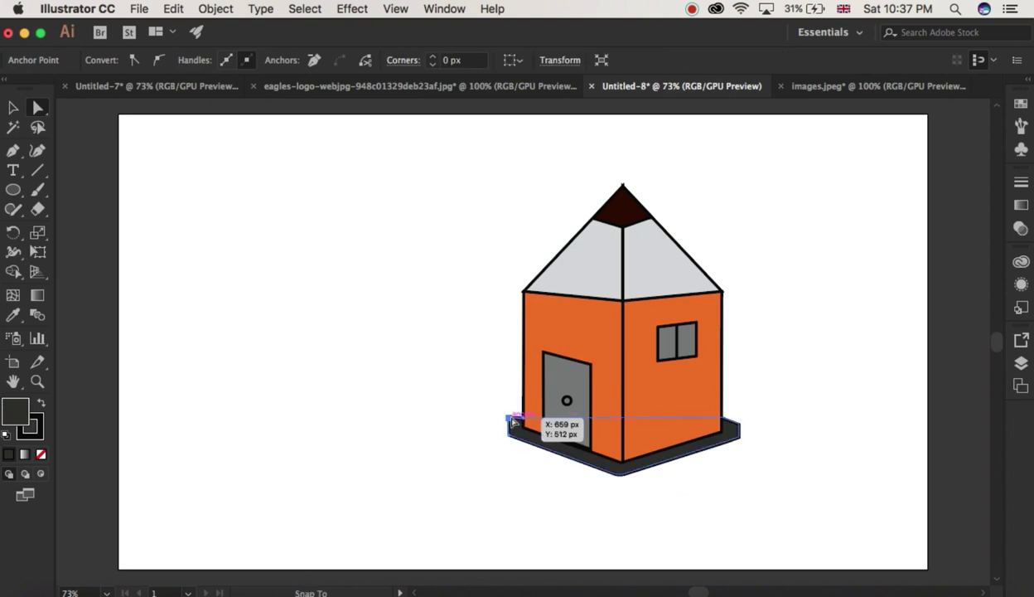
left_click(466, 461)
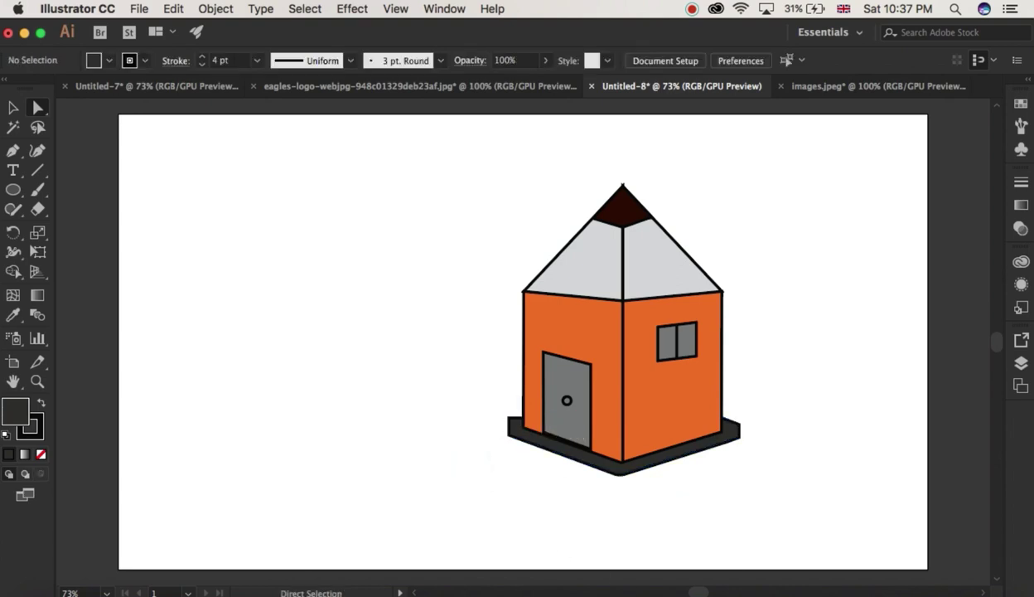
left_click(512, 422)
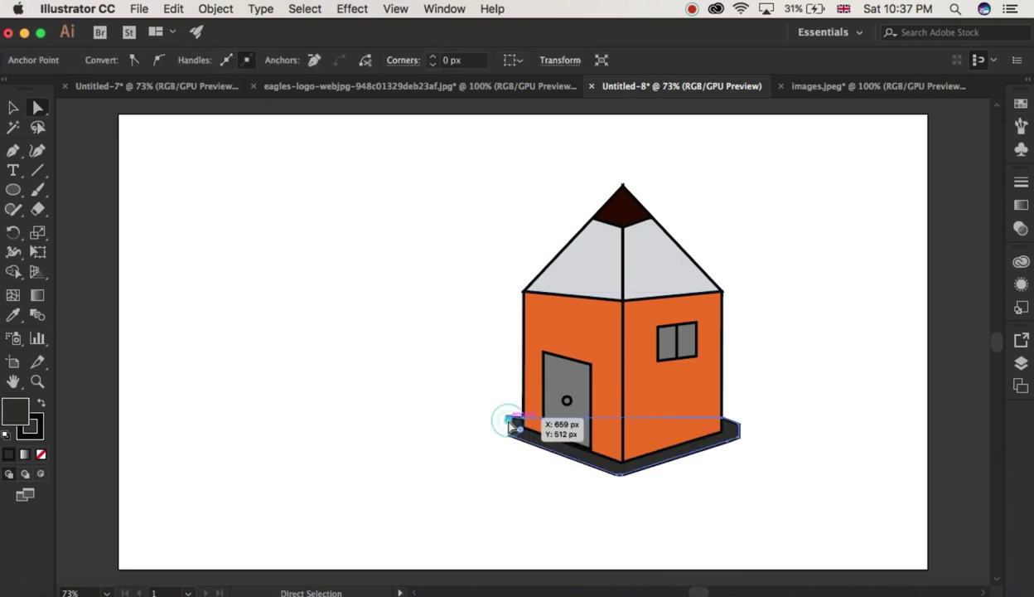
left_click_drag(512, 425, 509, 422)
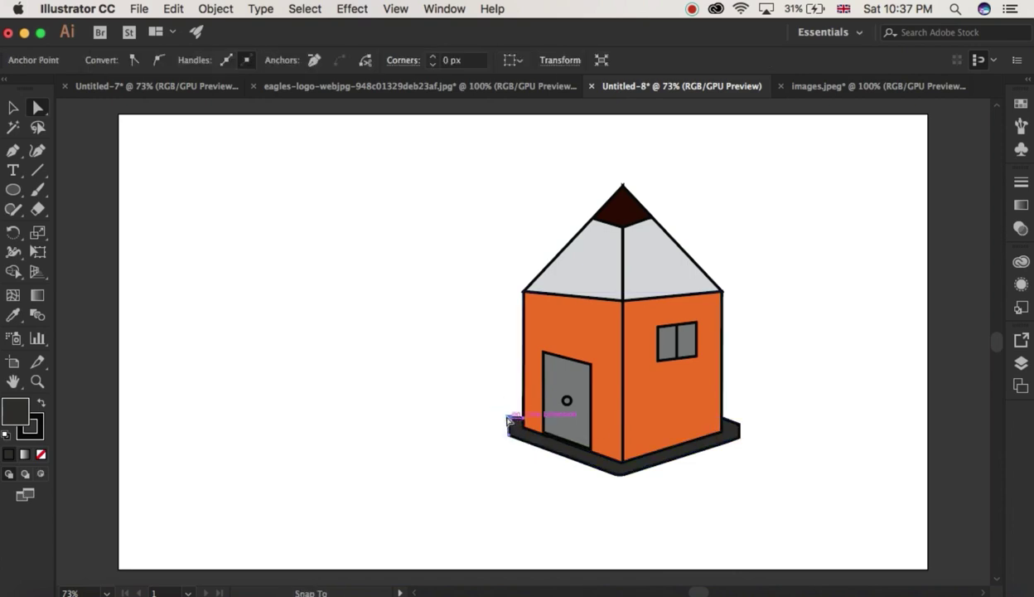
left_click_drag(508, 424, 505, 423)
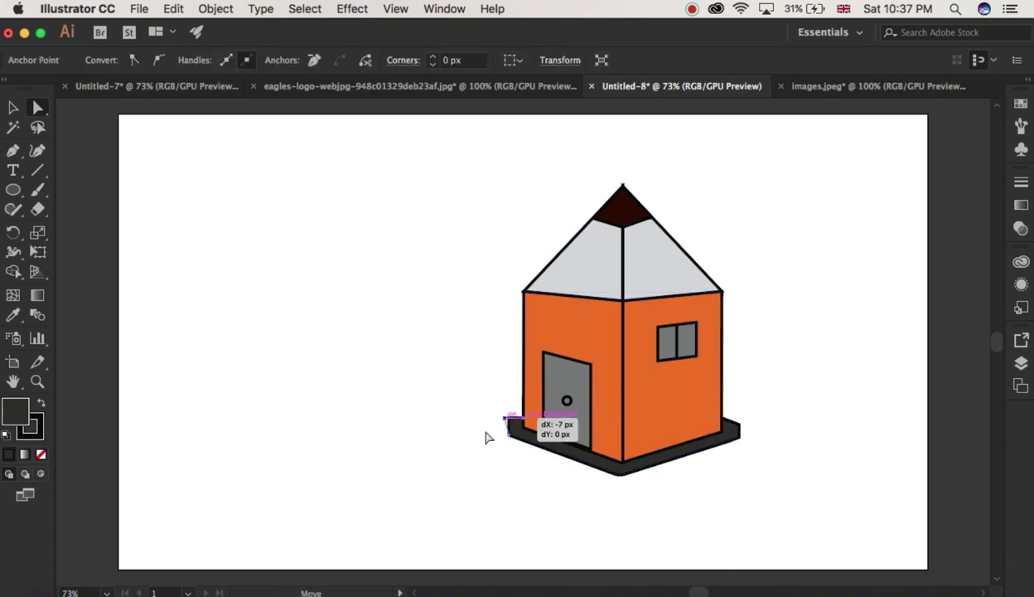
left_click(473, 434)
Lower the roof's front corner anchor about 7 px onto the wall top.
left_click(511, 440)
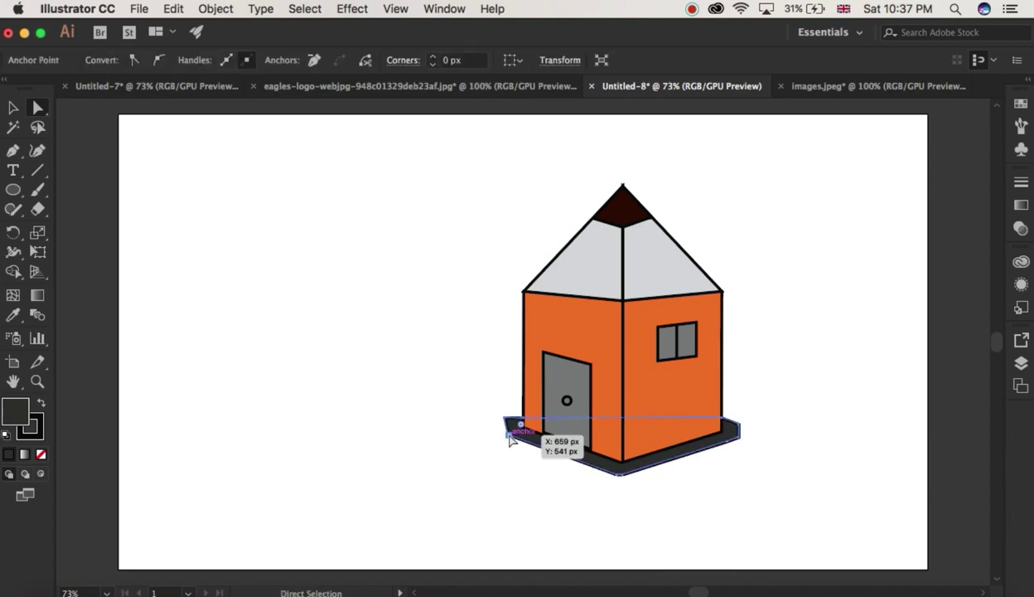
left_click(473, 426)
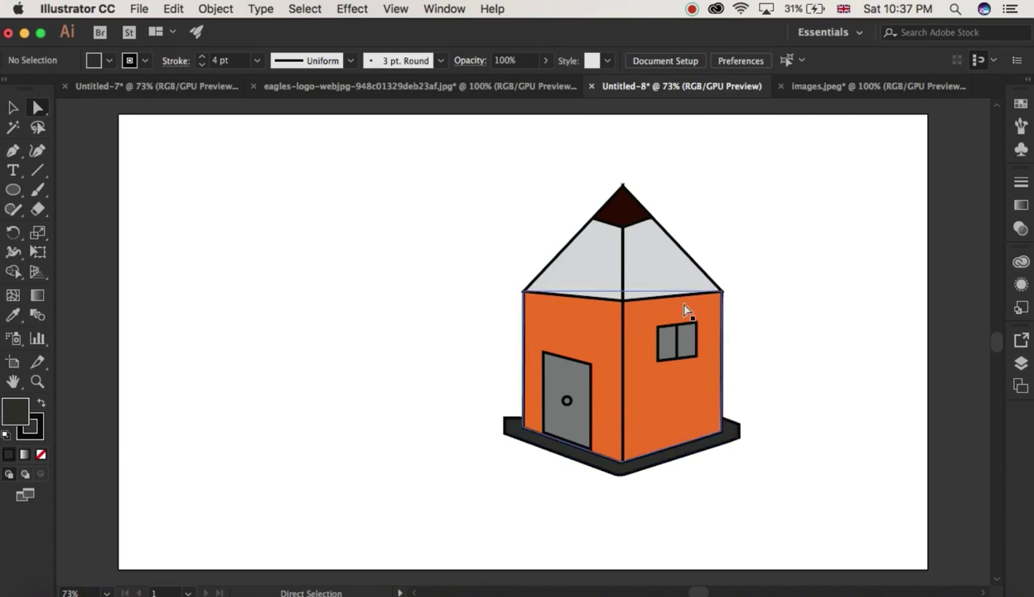
left_click_drag(623, 302, 626, 313)
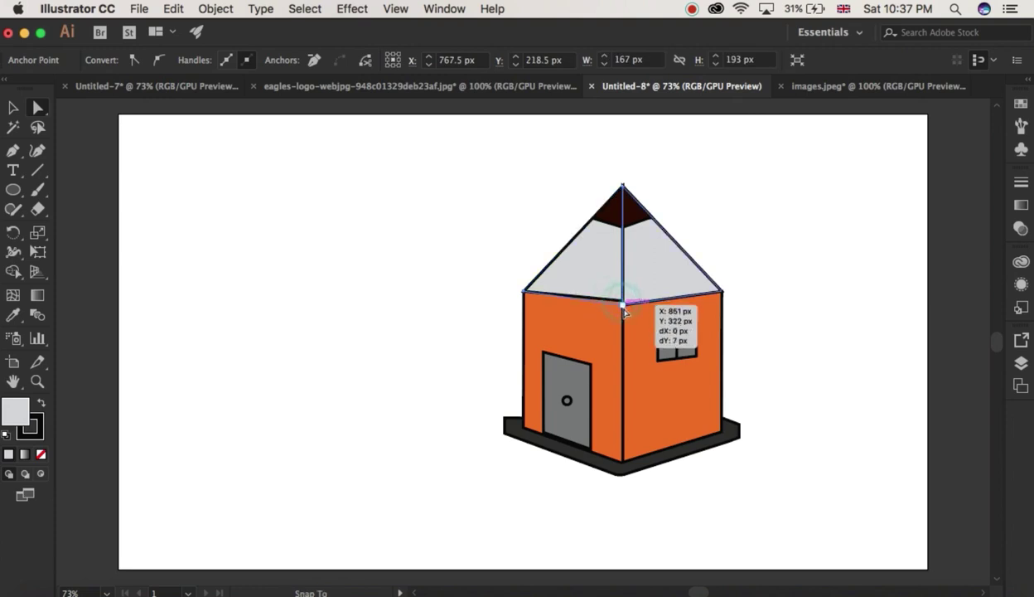
left_click(459, 319)
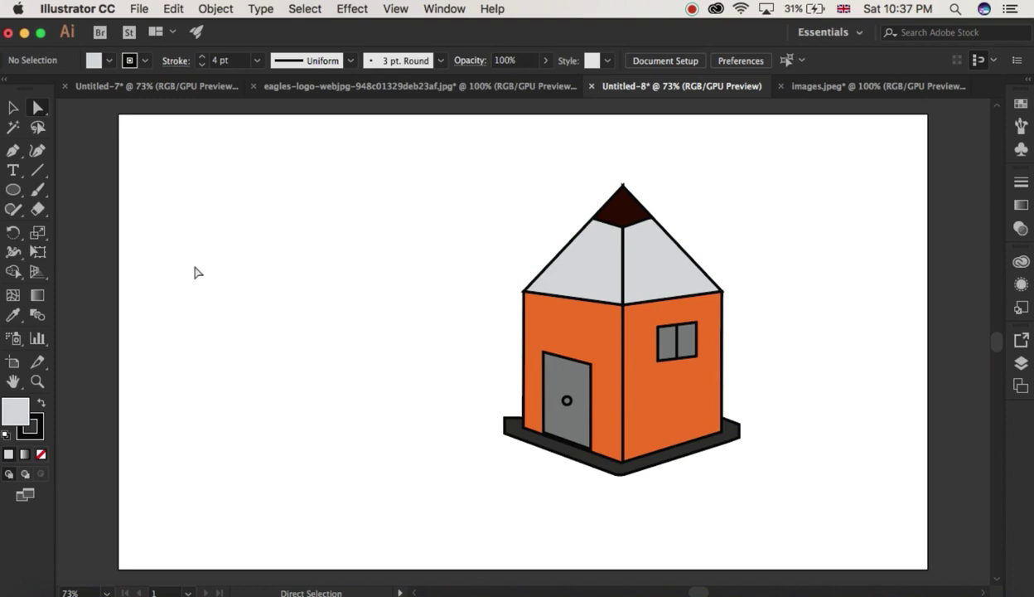
Create a text area left of the house and type GRAPHIC HOUSE at 50 pt.
left_click(11, 174)
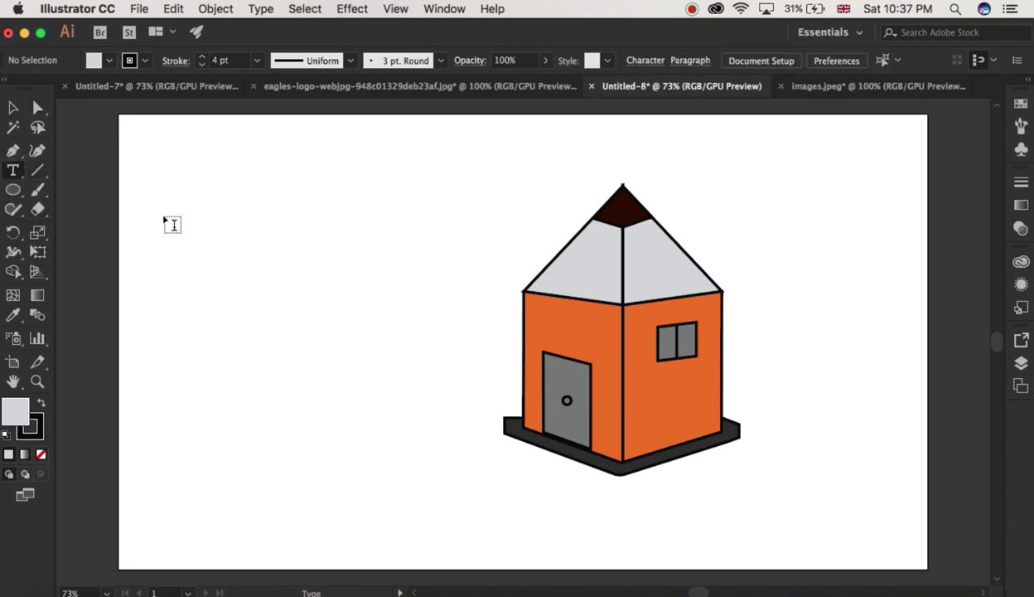
mouse_move(163, 216)
left_mouse_down()
mouse_move(288, 384)
mouse_move(784, 412)
left_mouse_up()
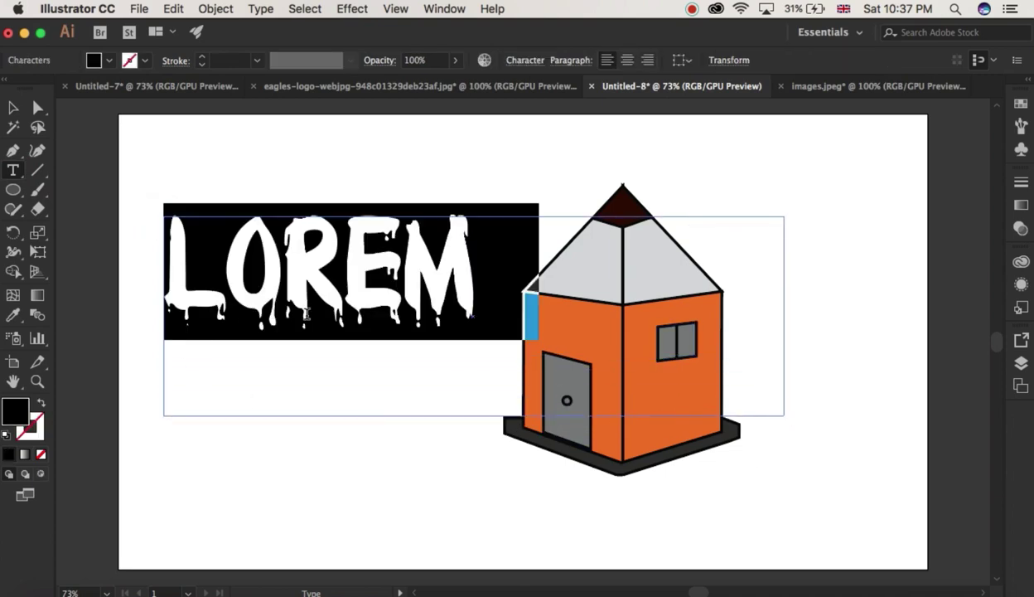
key("BackSpace")
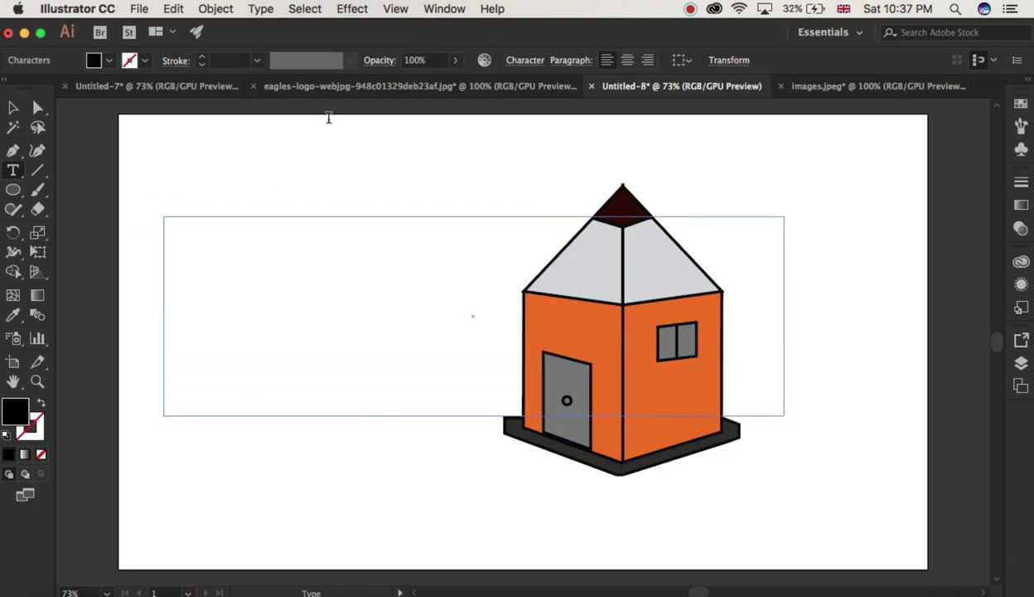
left_click(506, 60)
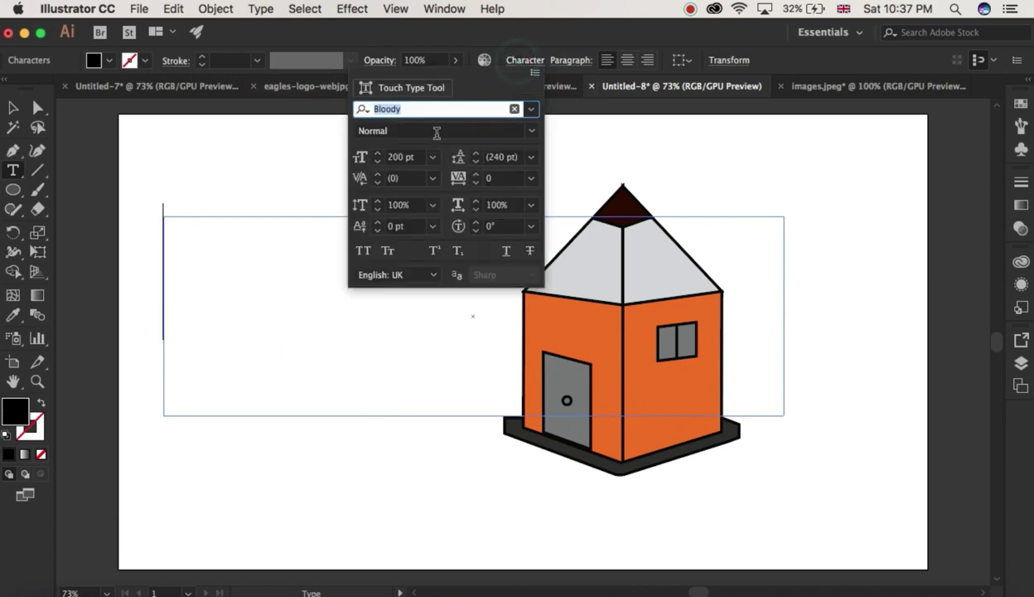
left_click(403, 160)
type("50")
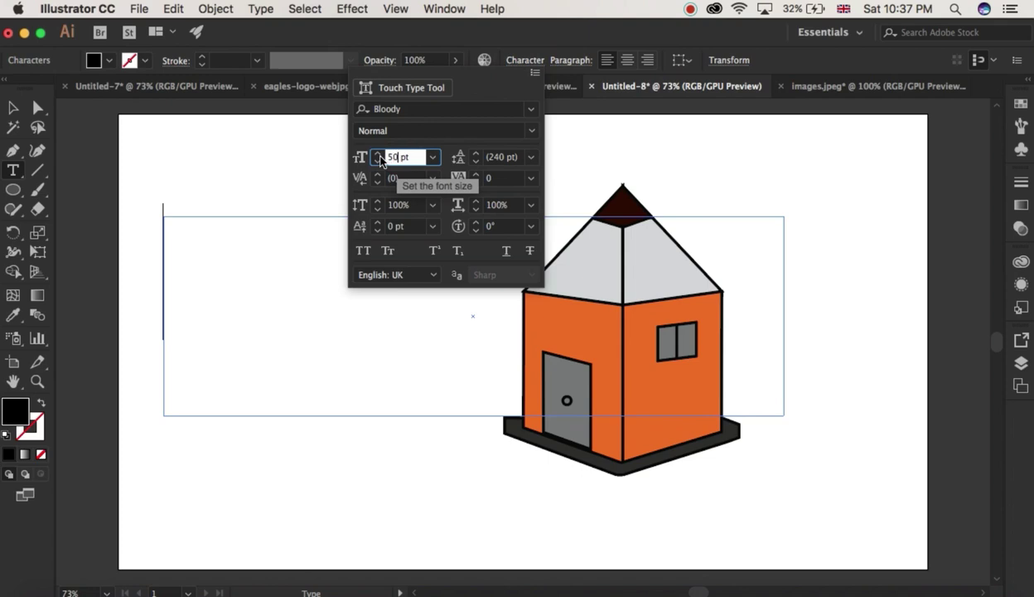
left_click(209, 269)
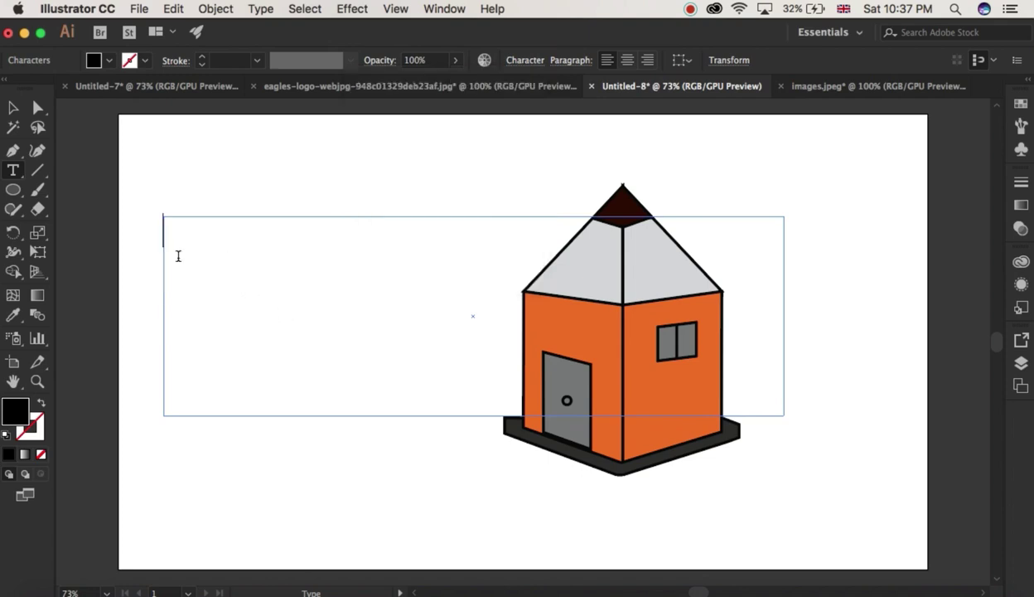
left_click(177, 255)
type("G")
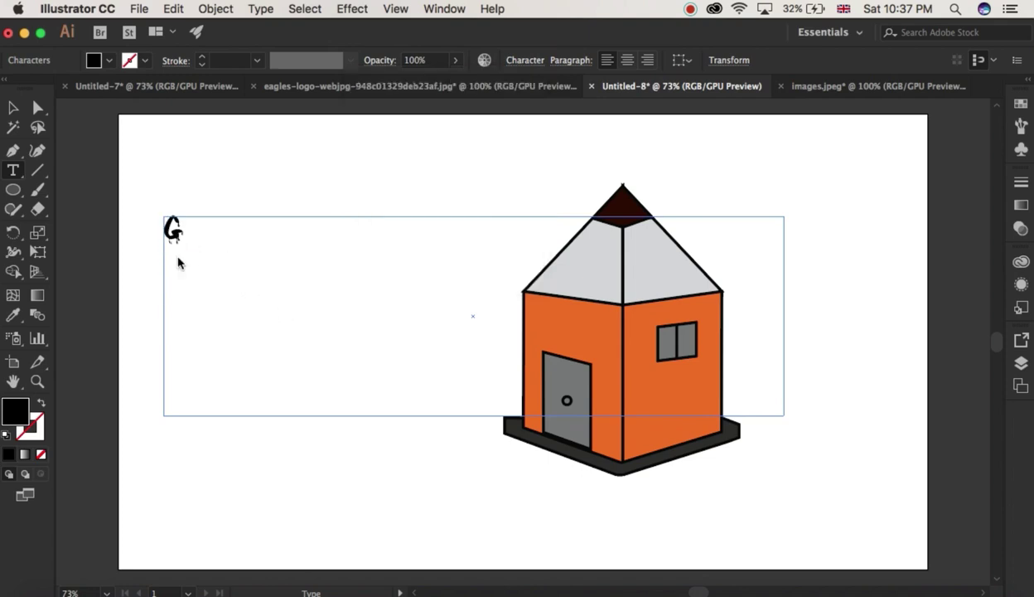
type("RAPH")
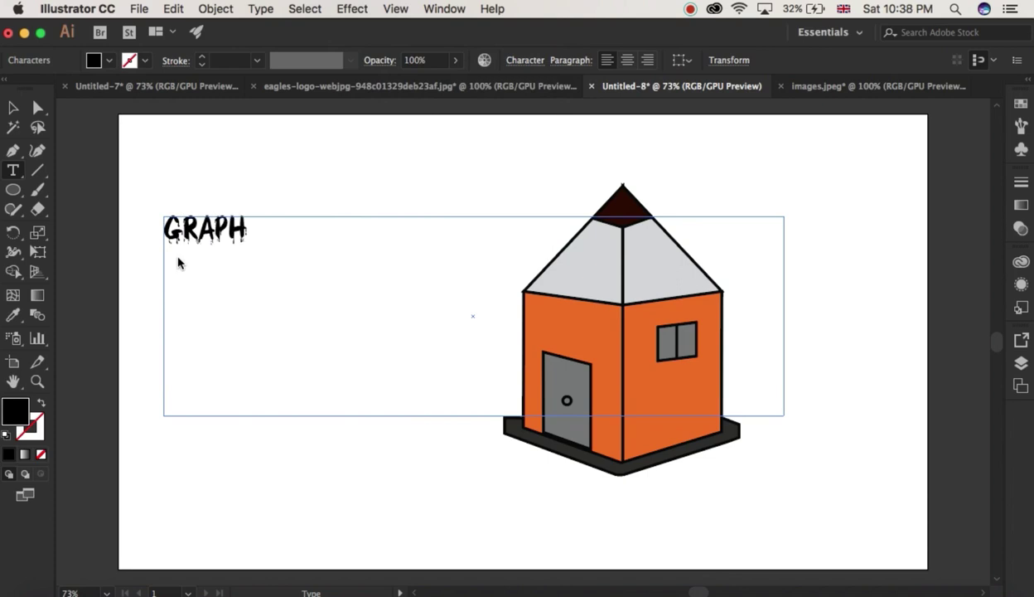
type("IC")
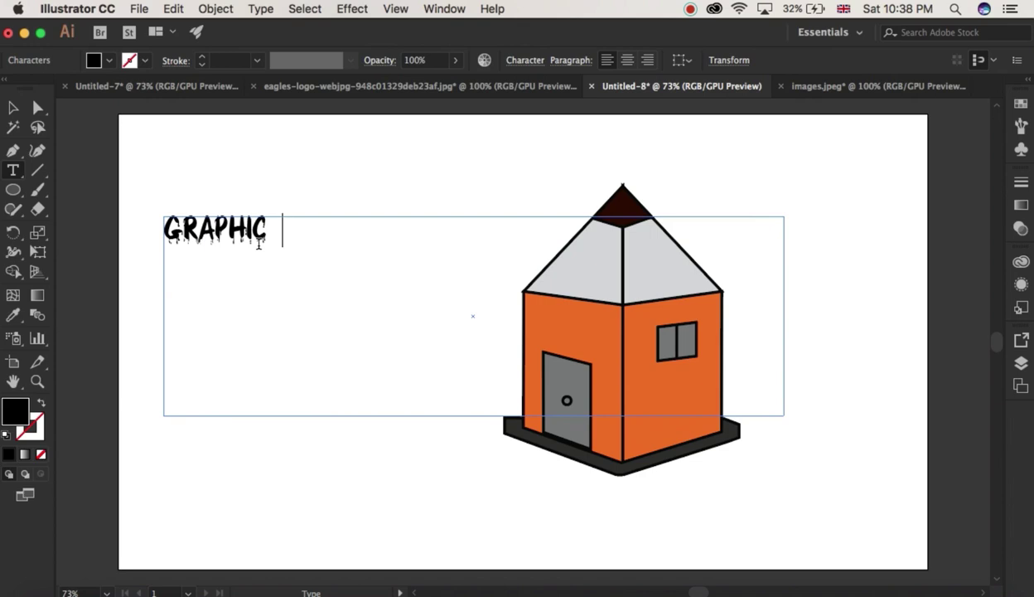
type("H")
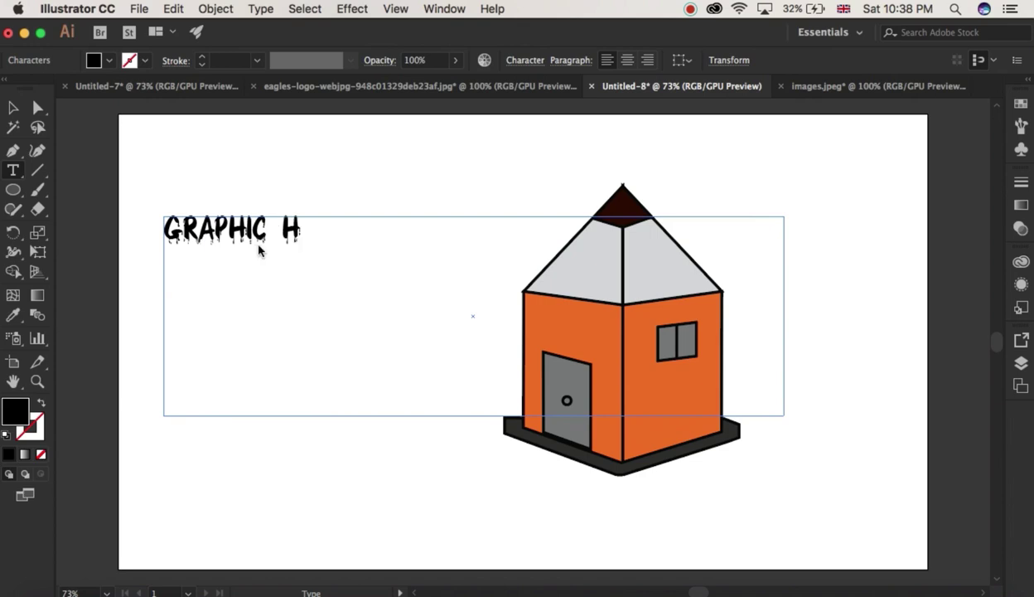
type("OUS")
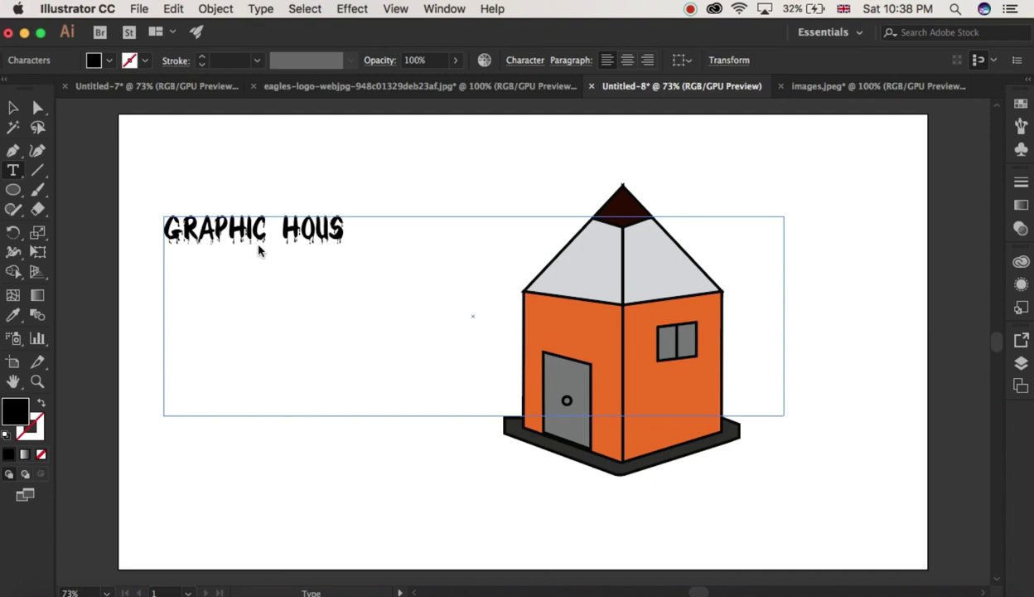
type("E")
Set the GRAPHIC HOUSE text to 100 pt.
left_click_drag(360, 229, 168, 201)
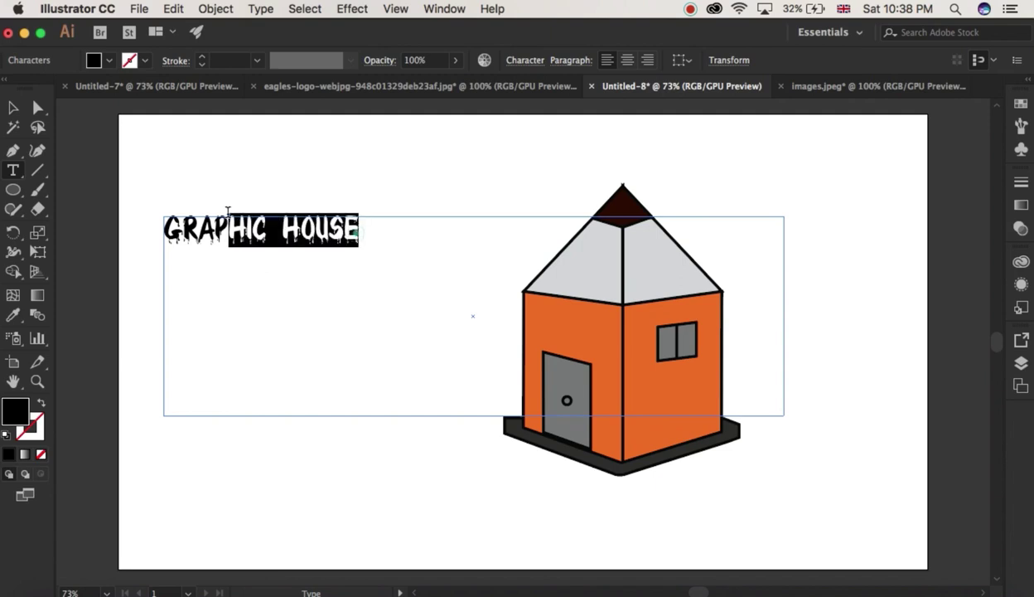
left_click(514, 62)
double_click(396, 158)
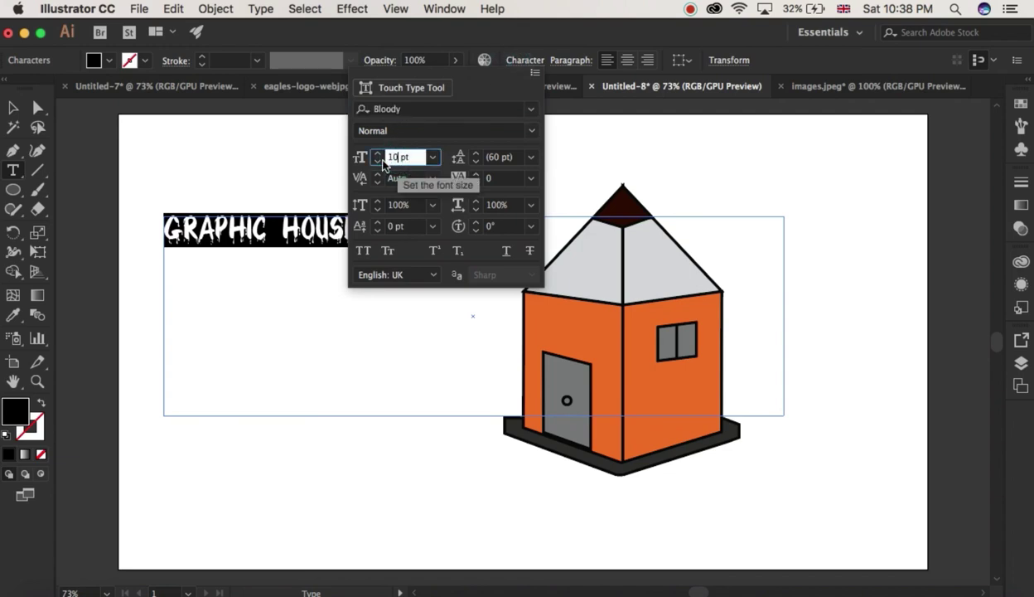
key("Return")
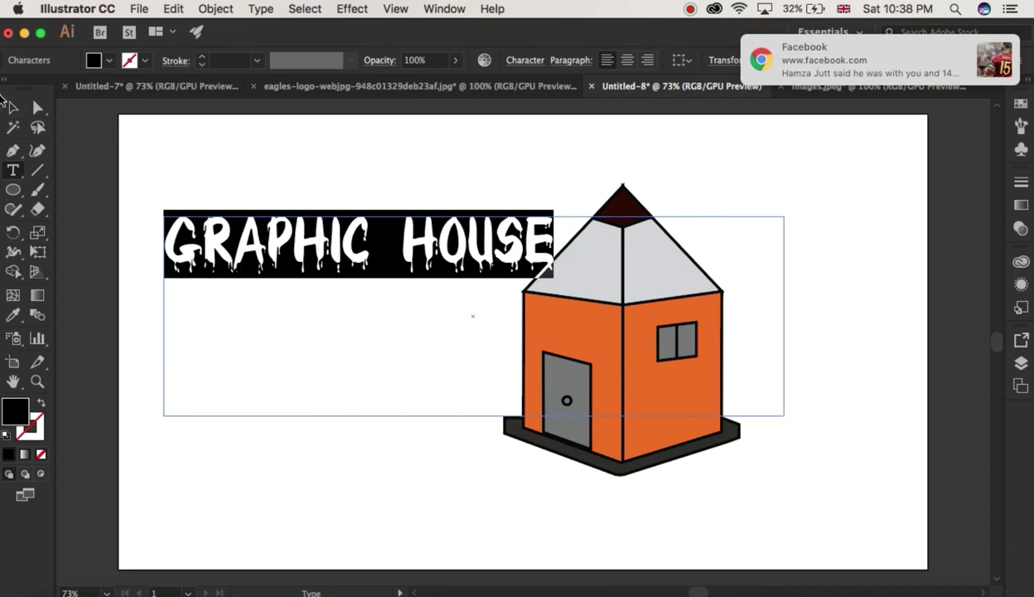
Move the title below the house's dark grey base.
left_click(12, 107)
mouse_move(370, 255)
left_mouse_down()
mouse_move(504, 475)
mouse_move(644, 527)
left_mouse_up()
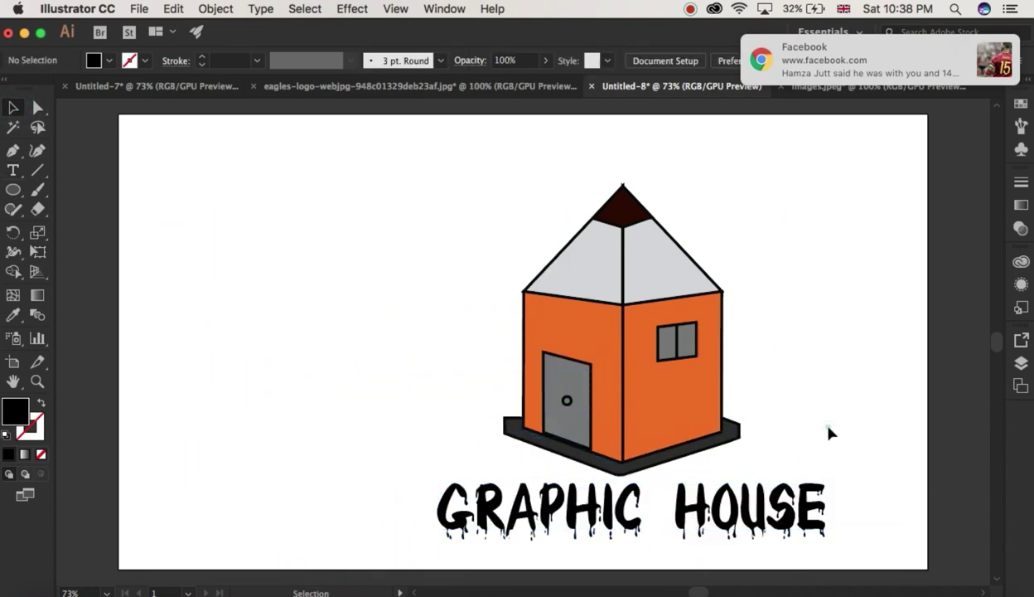
left_click(829, 428)
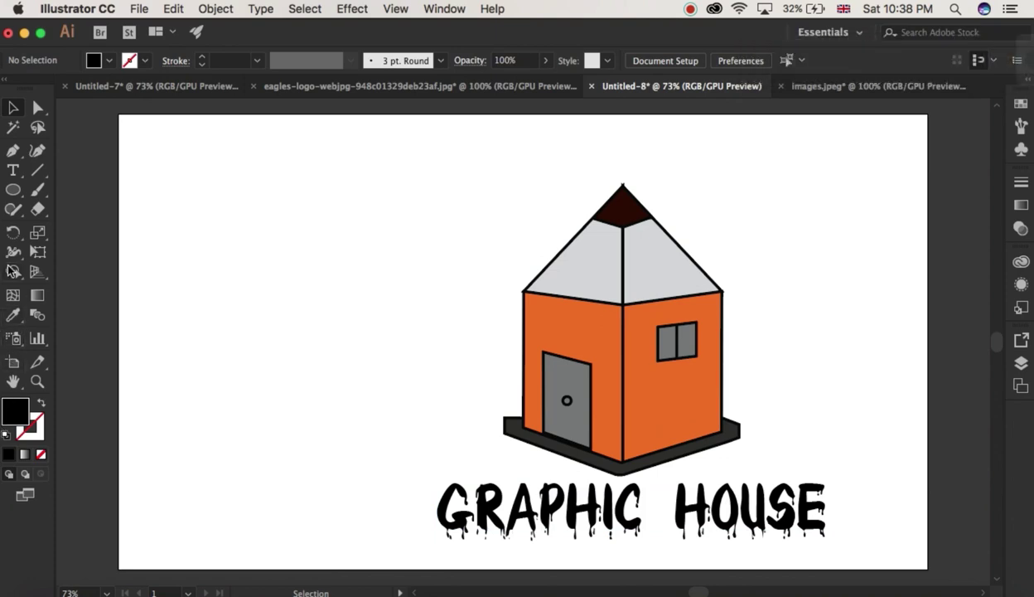
Colour the word GRAPHIC in the title a saturated orange.
left_click(12, 171)
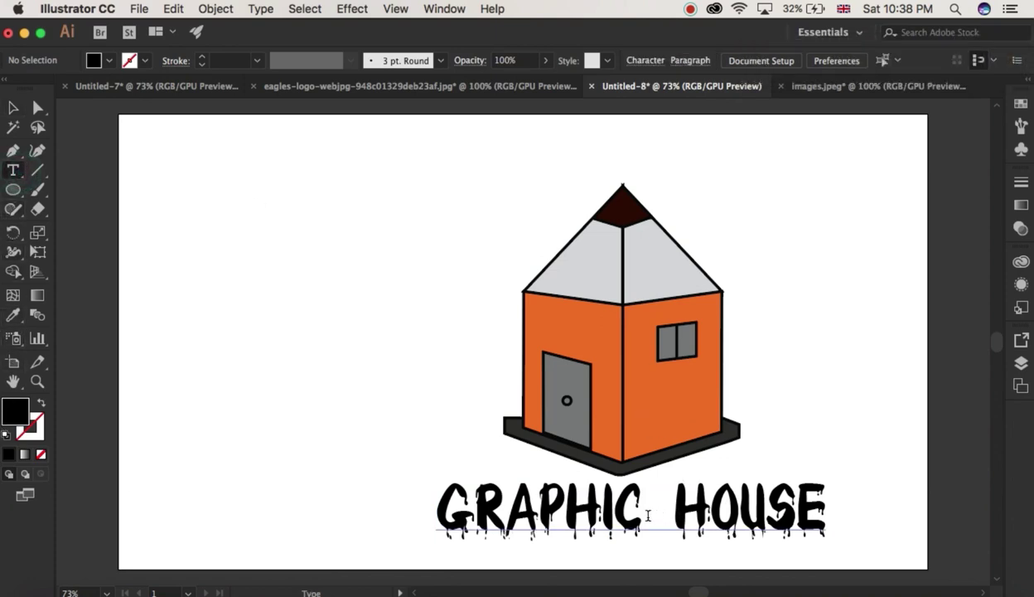
left_click(616, 506)
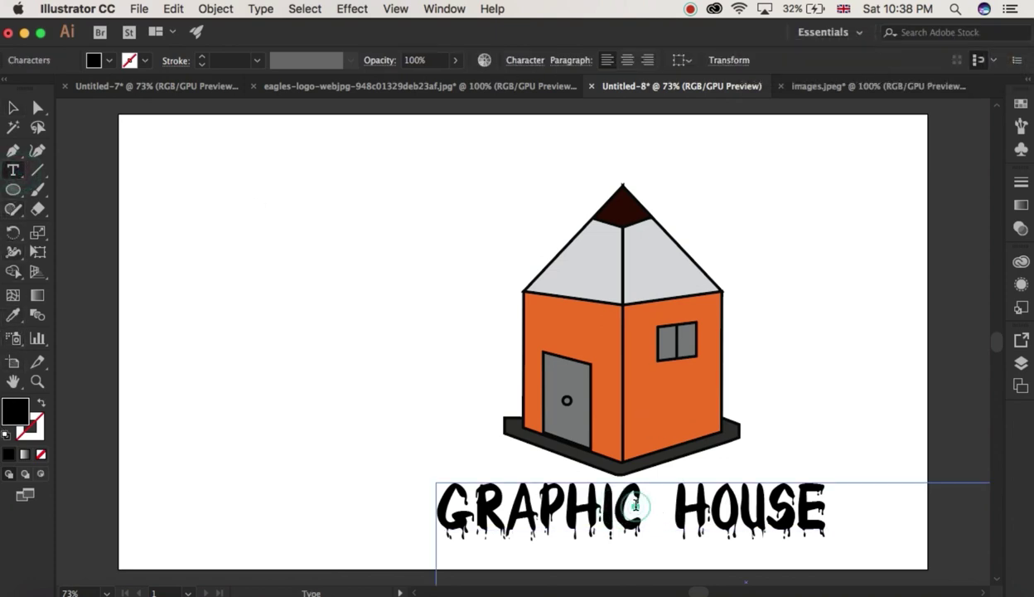
double_click(645, 506)
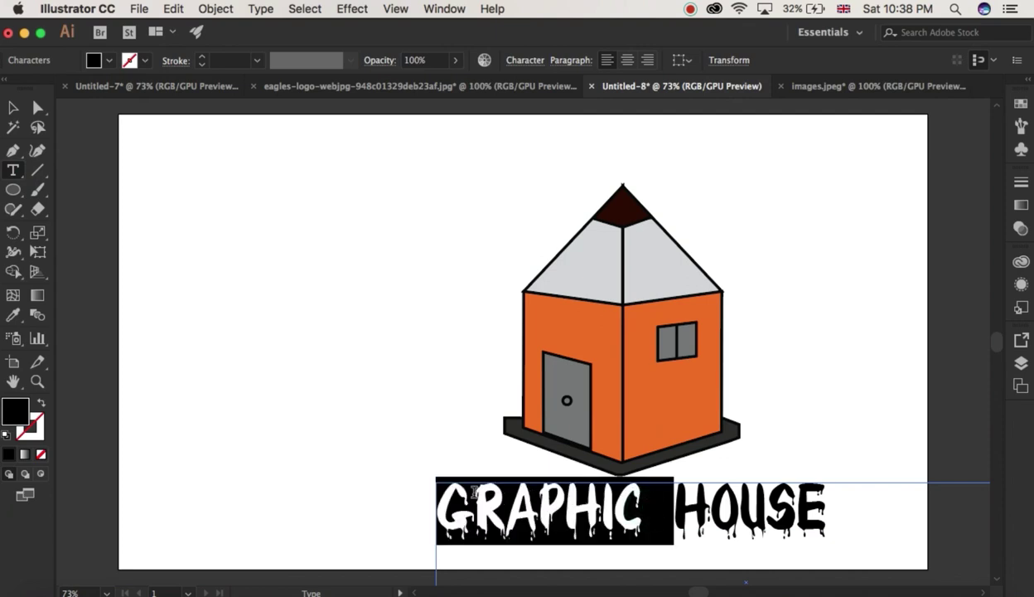
double_click(17, 412)
left_click(355, 539)
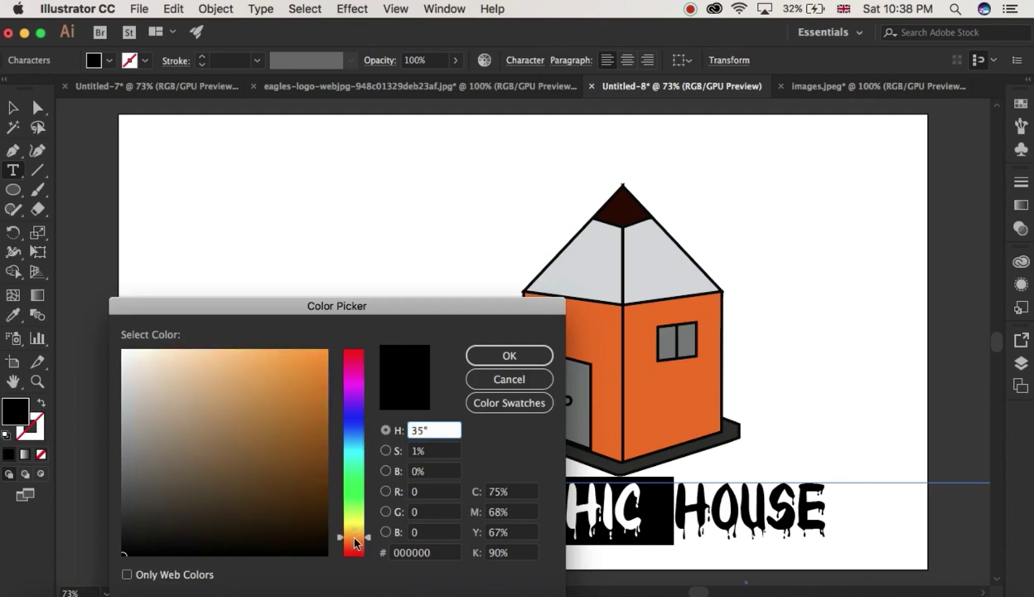
left_click_drag(355, 543, 354, 547)
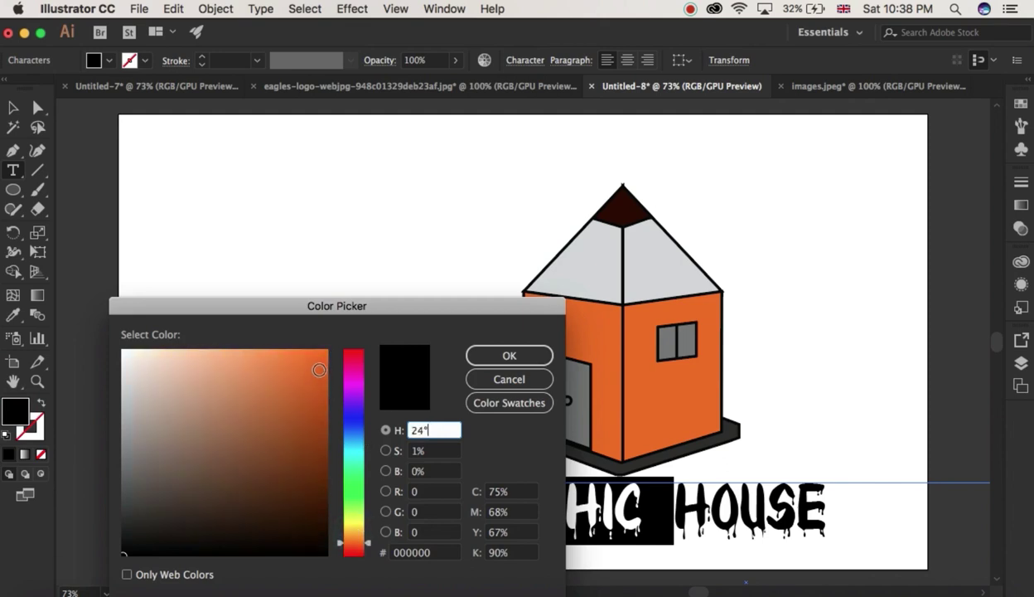
left_click(319, 370)
left_click(530, 355)
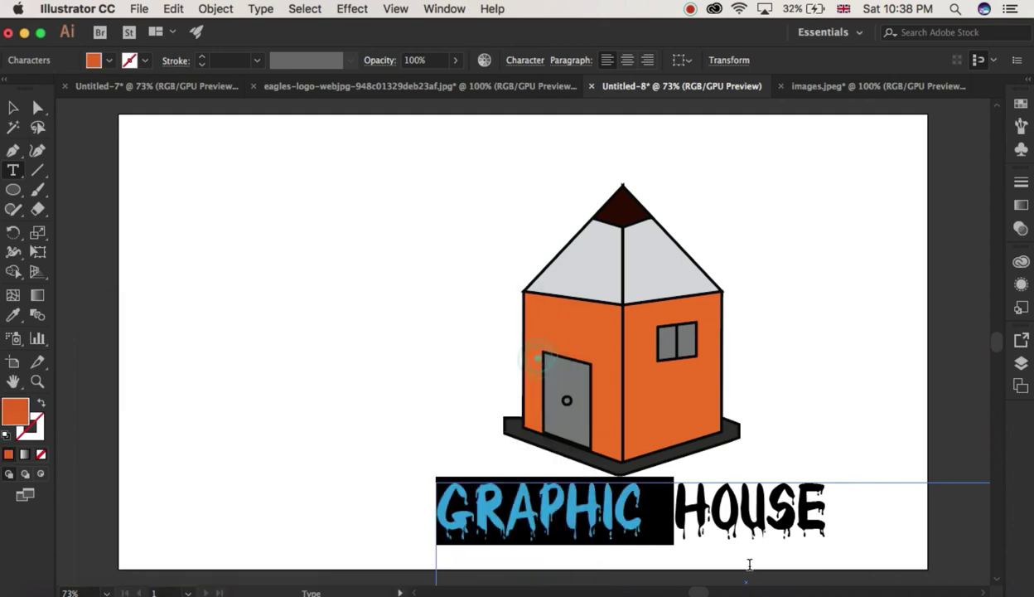
left_click(830, 529)
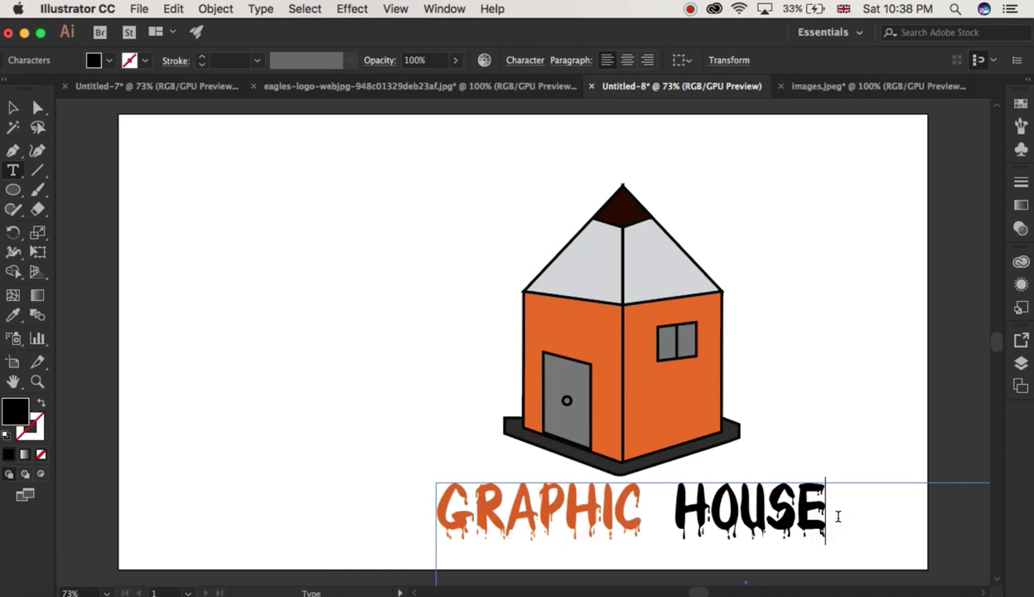
Colour the word HOUSE dark grey.
left_click_drag(838, 517, 678, 520)
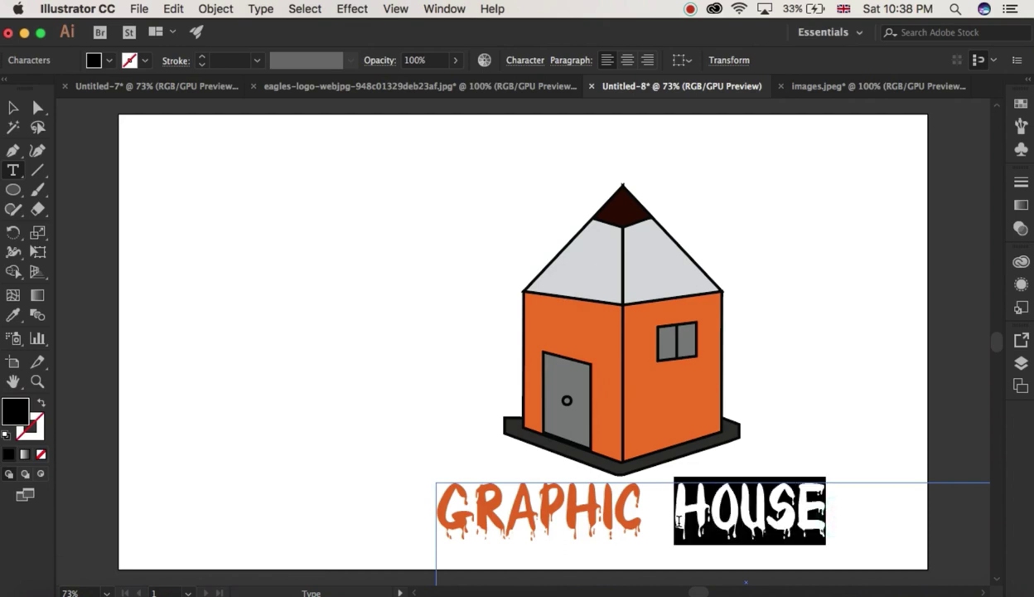
double_click(18, 410)
left_click(127, 518)
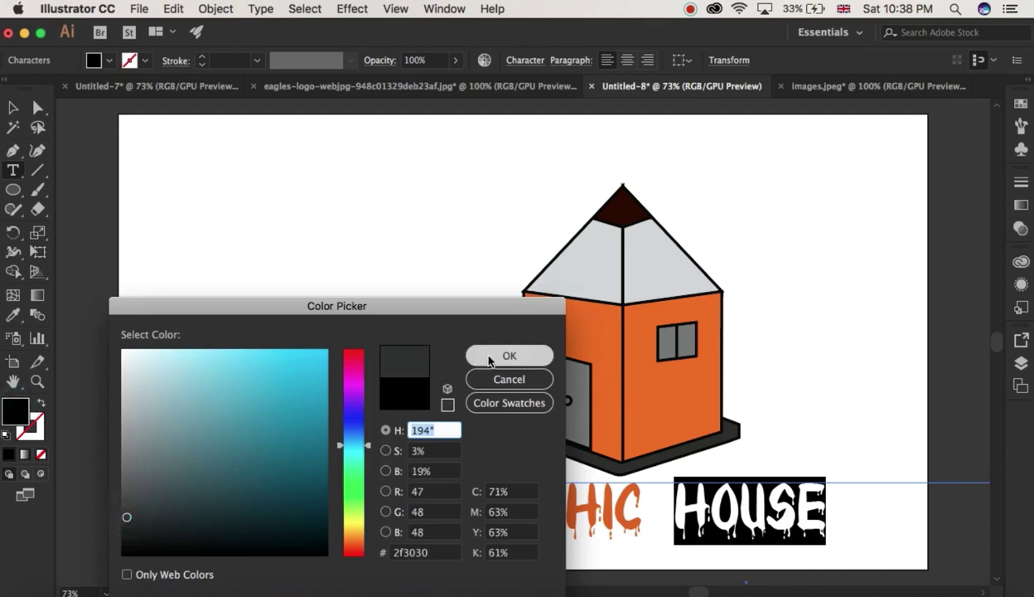
left_click(509, 355)
left_click(804, 514)
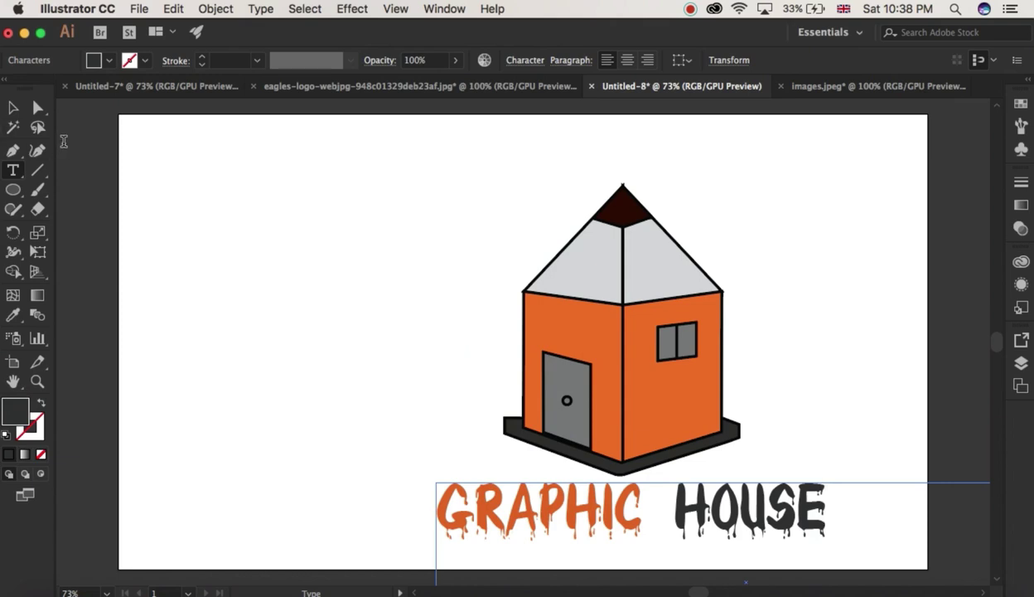
Open the title's context menu, close it without changes, and deselect the title.
left_click(20, 109)
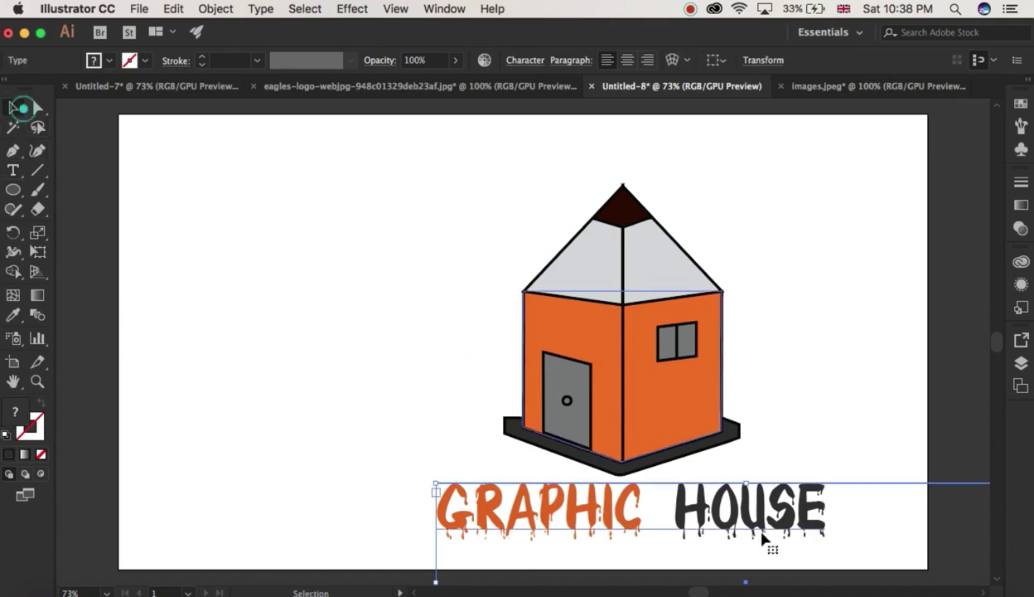
right_click(595, 513)
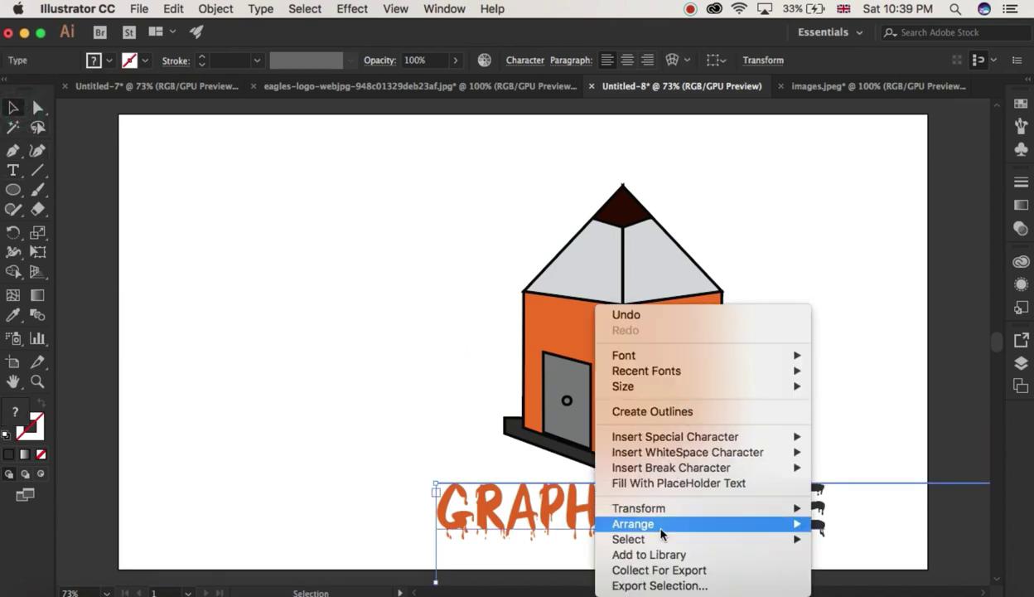
left_click(865, 535)
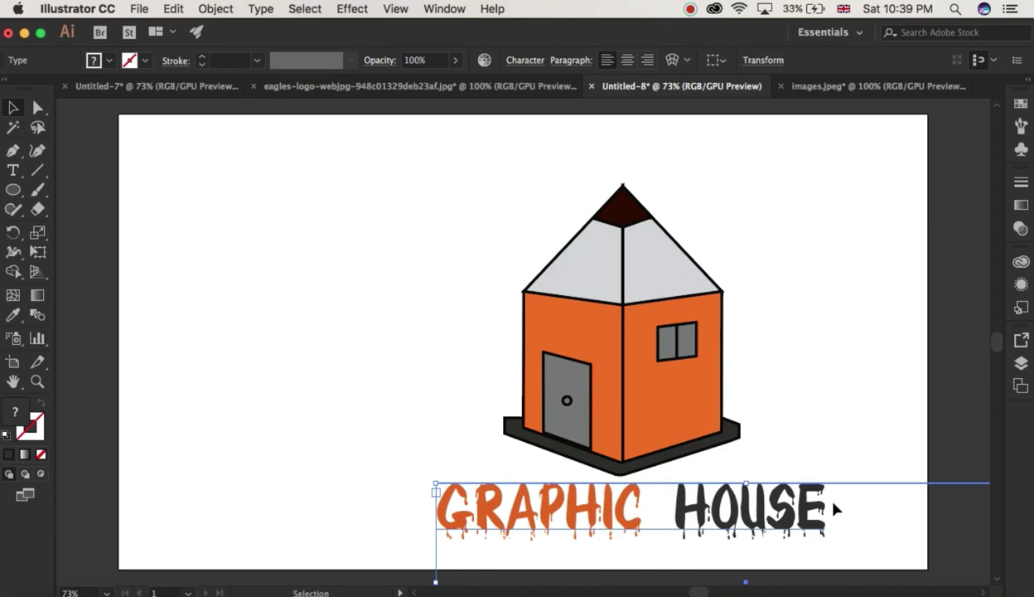
left_click(839, 503)
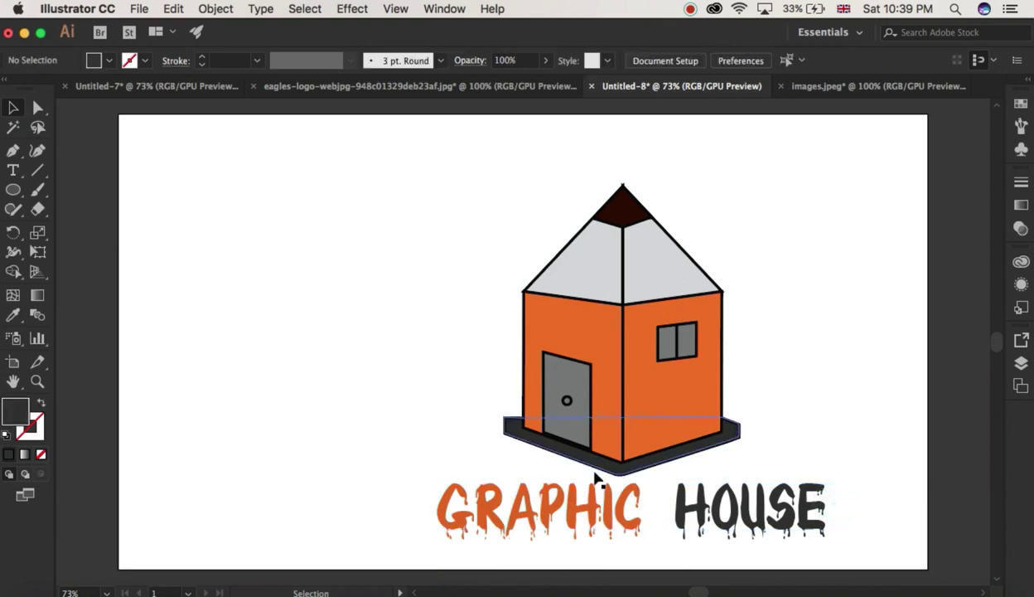
Set the whole Graphic house title in the Baloo font.
left_click(13, 170)
left_click(763, 523)
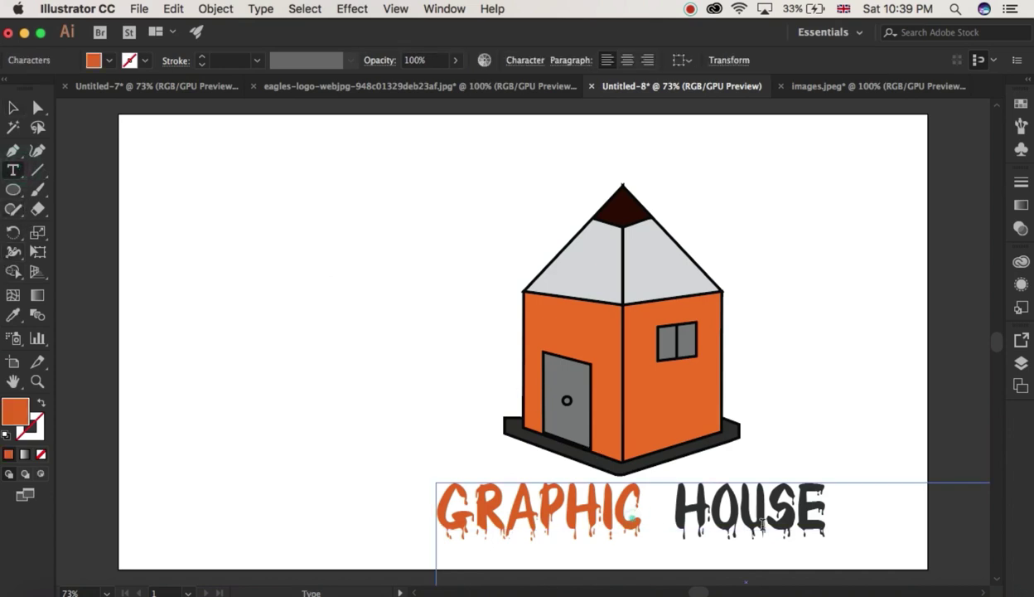
triple_click(863, 514)
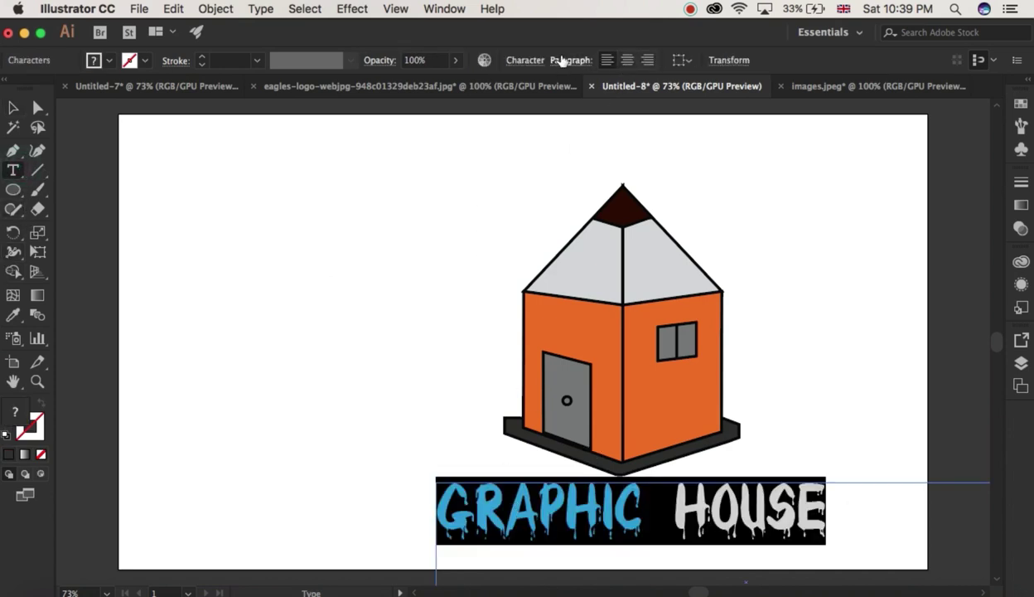
left_click(522, 60)
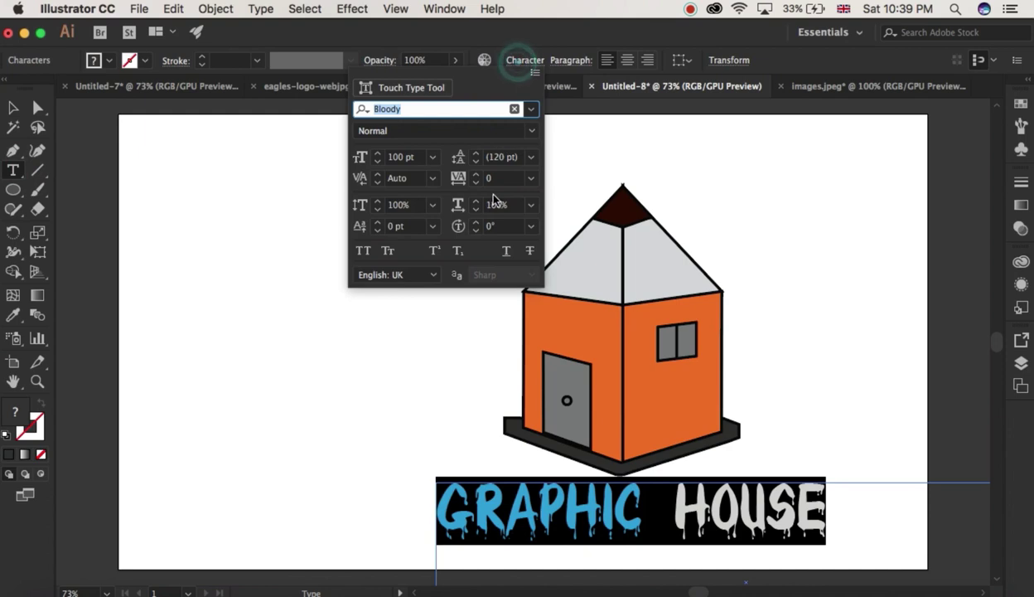
left_click(531, 108)
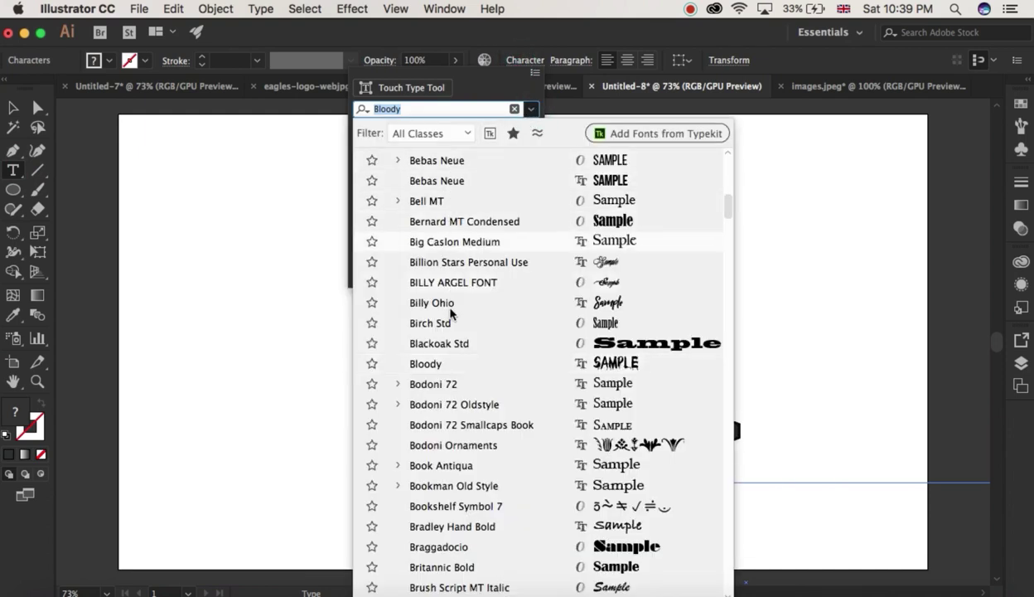
scroll(485, 448, "up", 5)
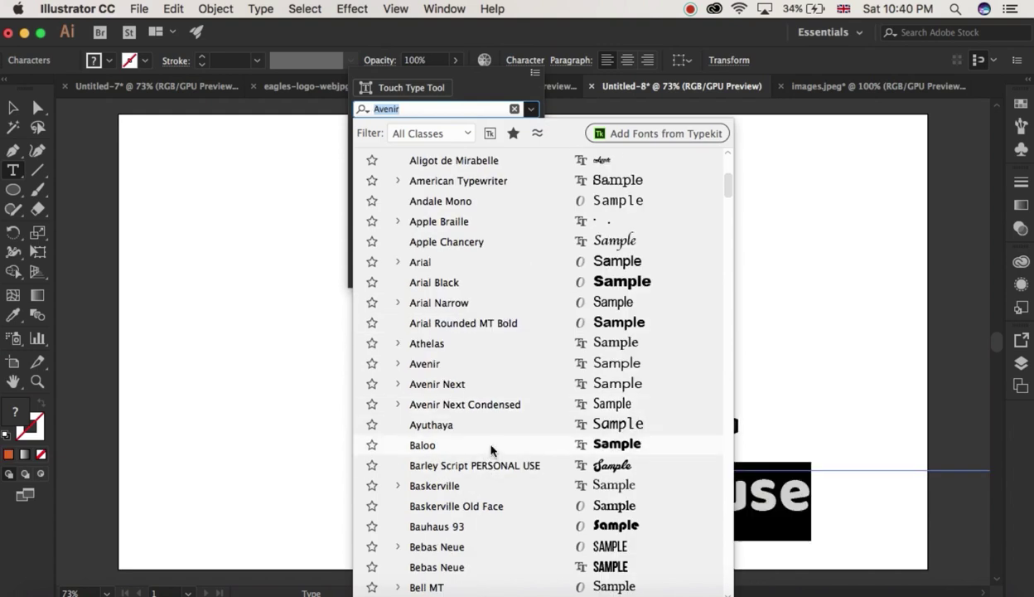
left_click(491, 446)
key("Escape")
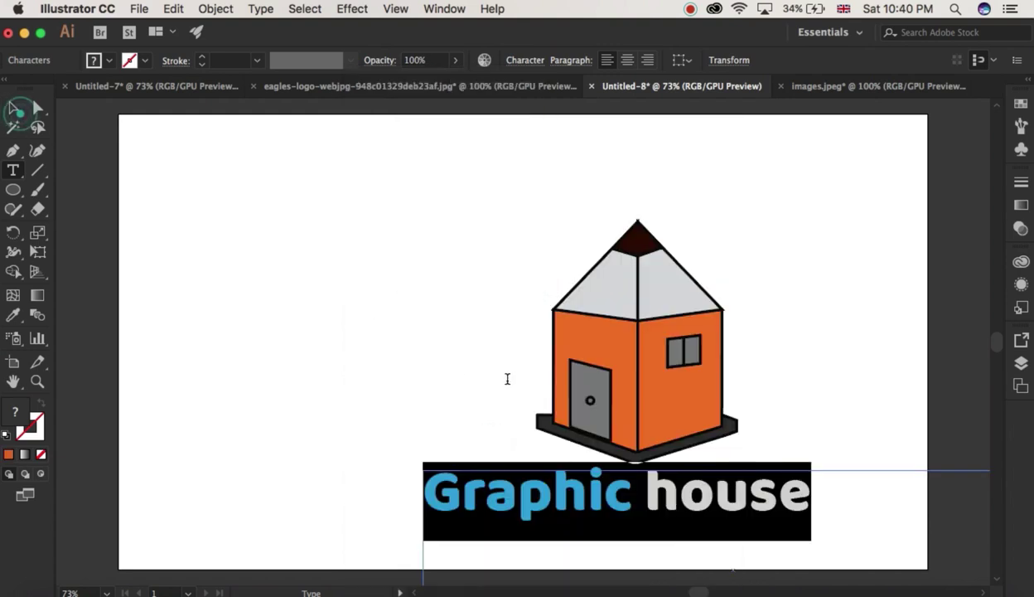
Shift the Graphic house title further right beneath the house.
left_click(13, 108)
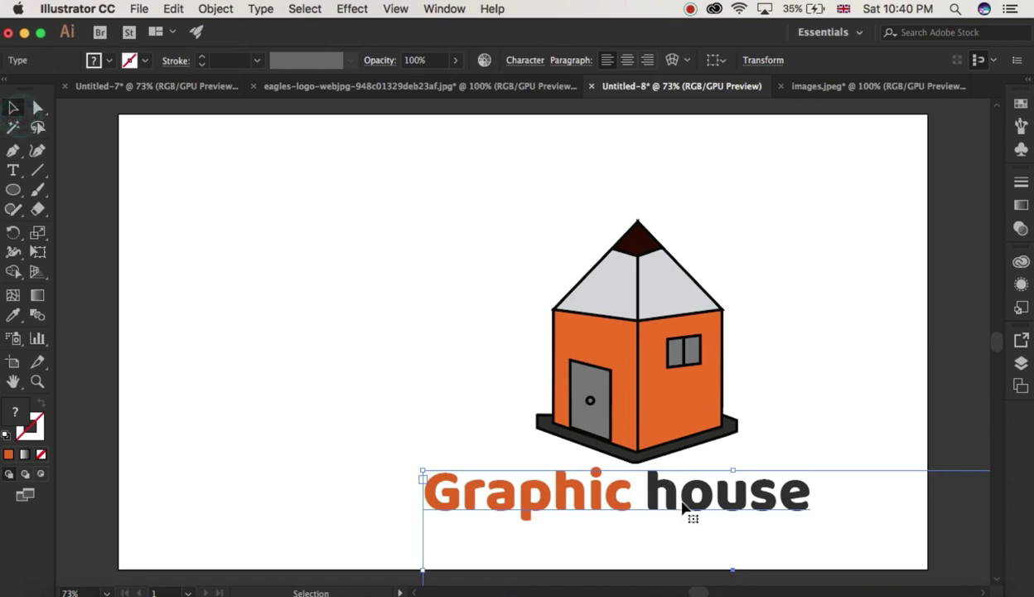
mouse_move(697, 492)
left_mouse_down()
mouse_move(770, 493)
mouse_move(744, 492)
left_mouse_up()
left_click(821, 302)
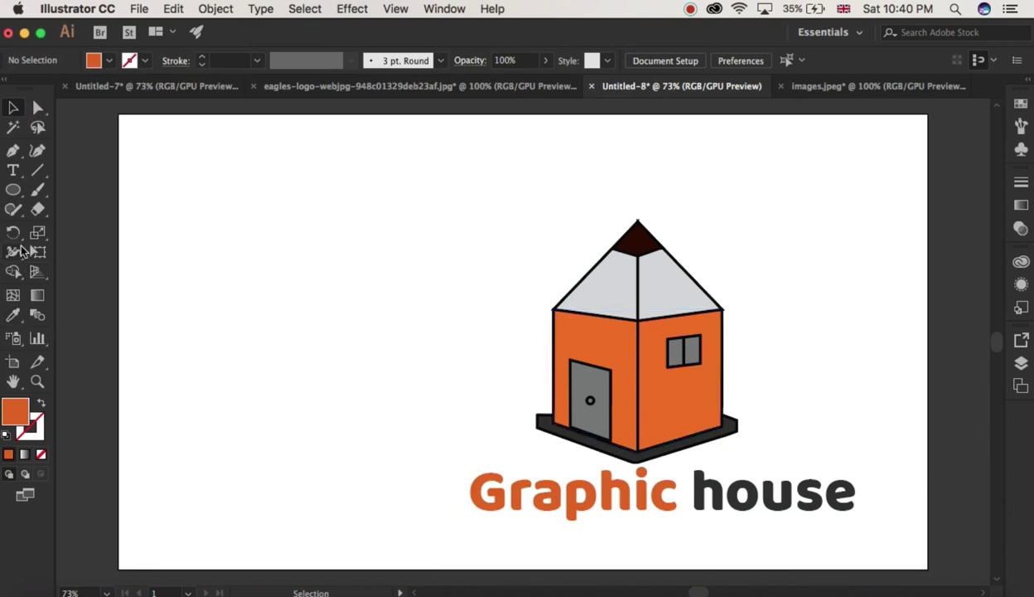
Check the word Graphic's character settings, then reselect the title as a whole object.
left_click(13, 170)
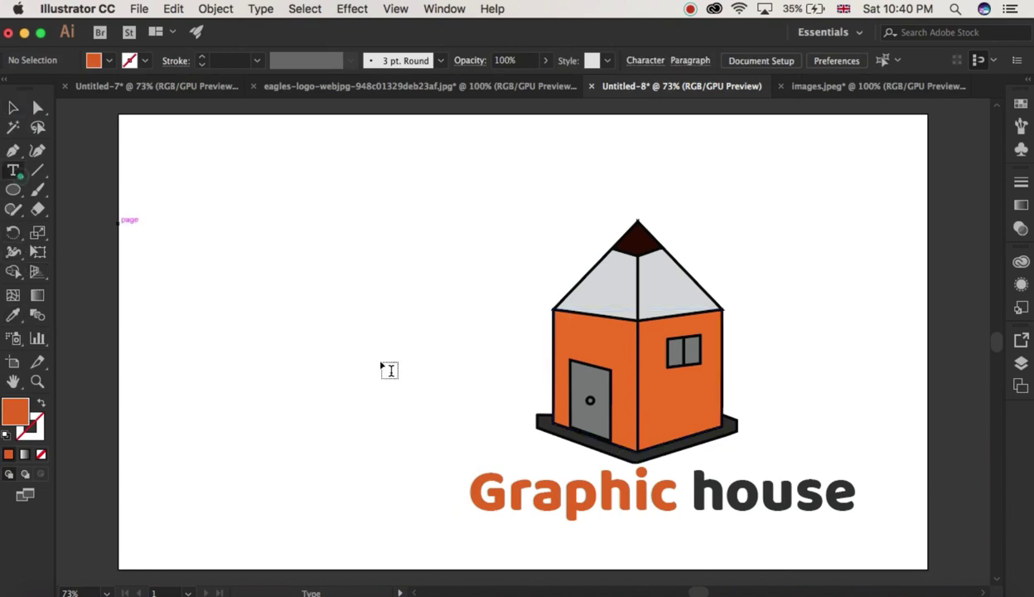
left_click(526, 482)
left_click(526, 60)
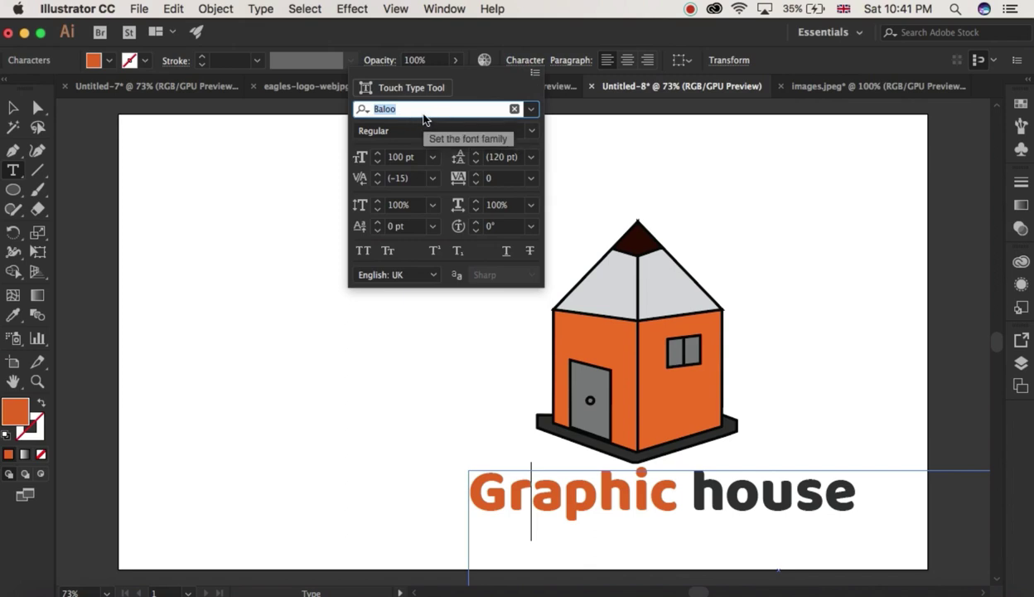
left_click(15, 106)
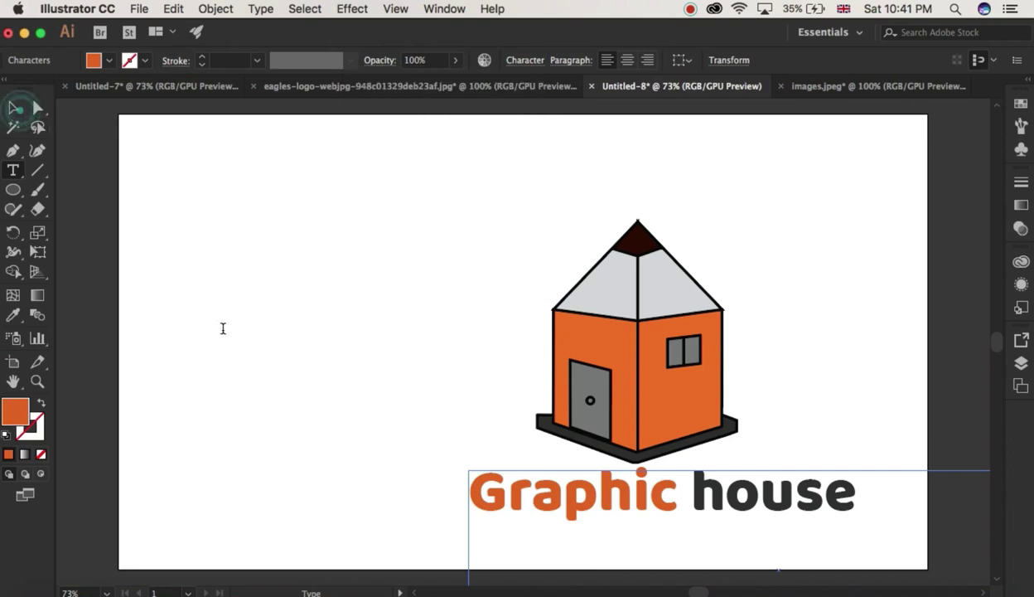
left_click(219, 323)
left_click(415, 182)
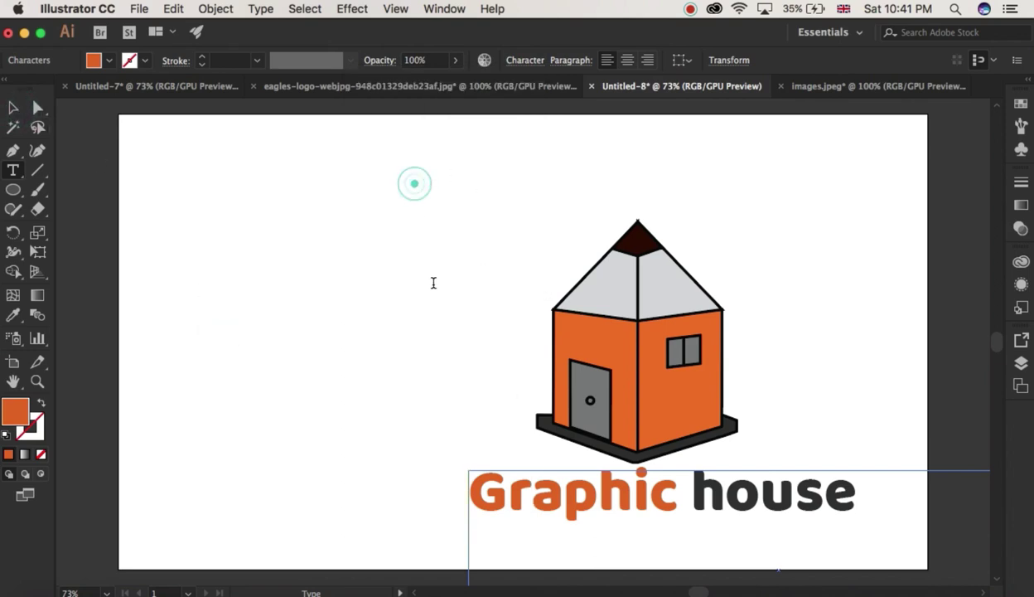
left_click(17, 106)
Move the house and title left together and enlarge them from the top-right handle.
left_click(289, 262)
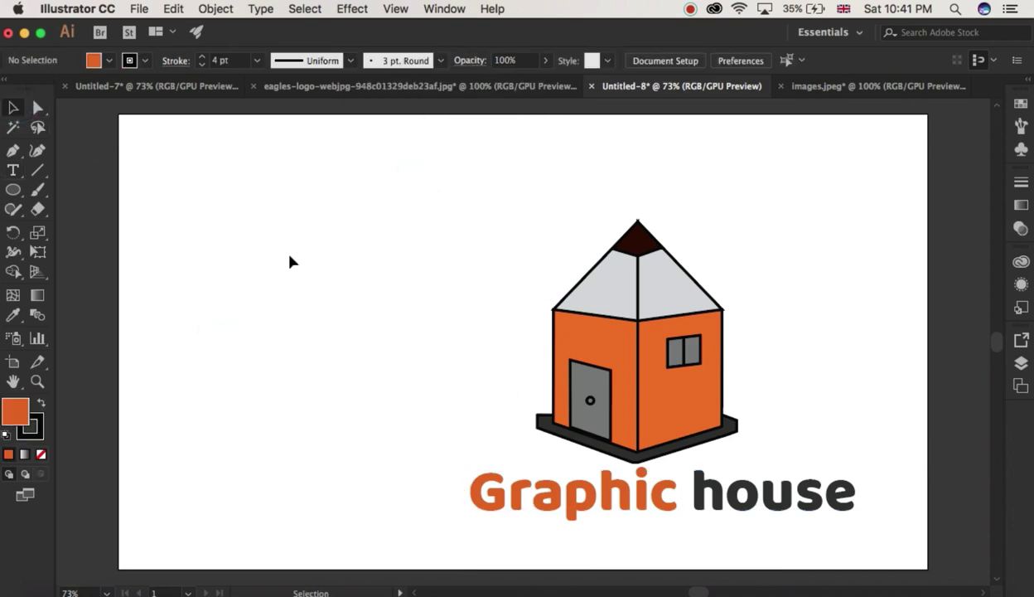
left_click_drag(348, 200, 870, 553)
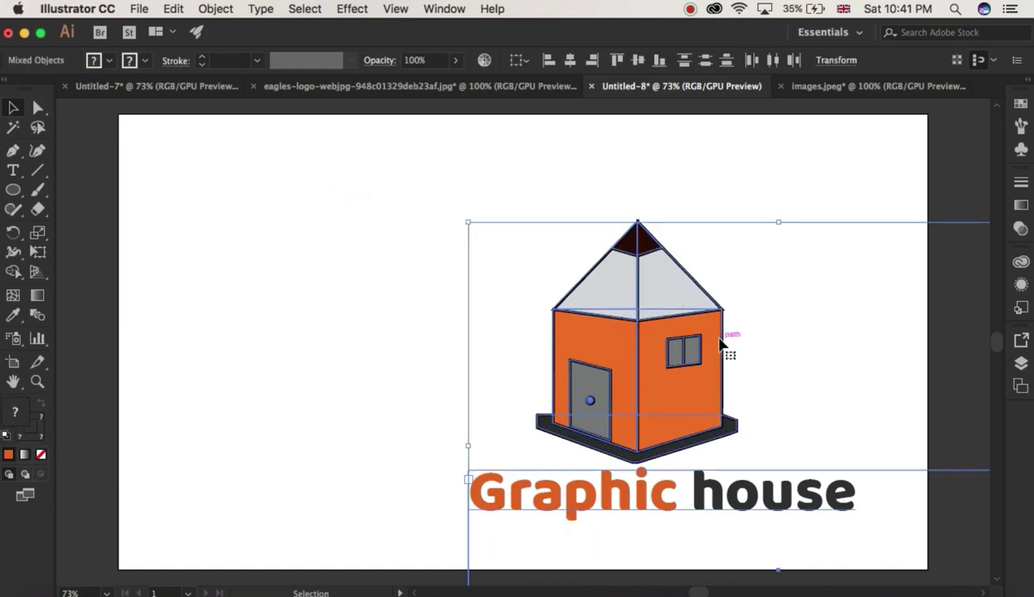
left_click_drag(722, 342, 478, 294)
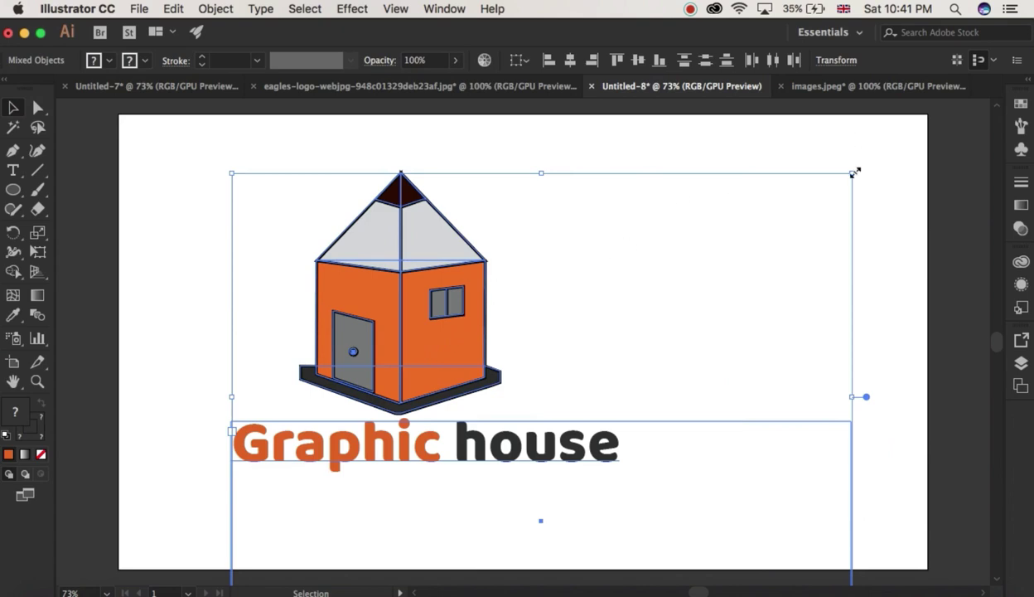
left_click_drag(855, 172, 902, 136)
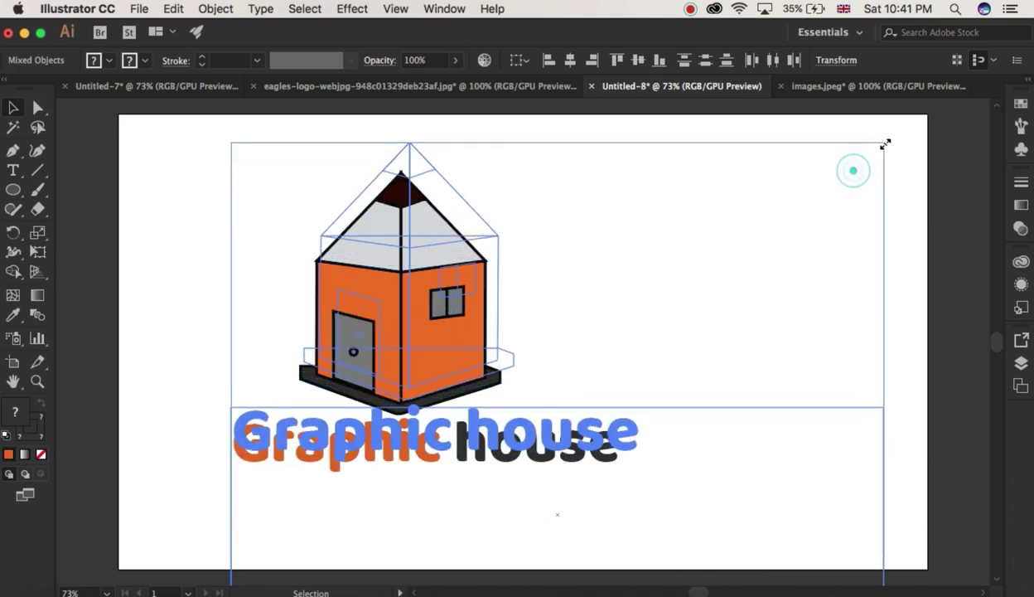
left_click(681, 275)
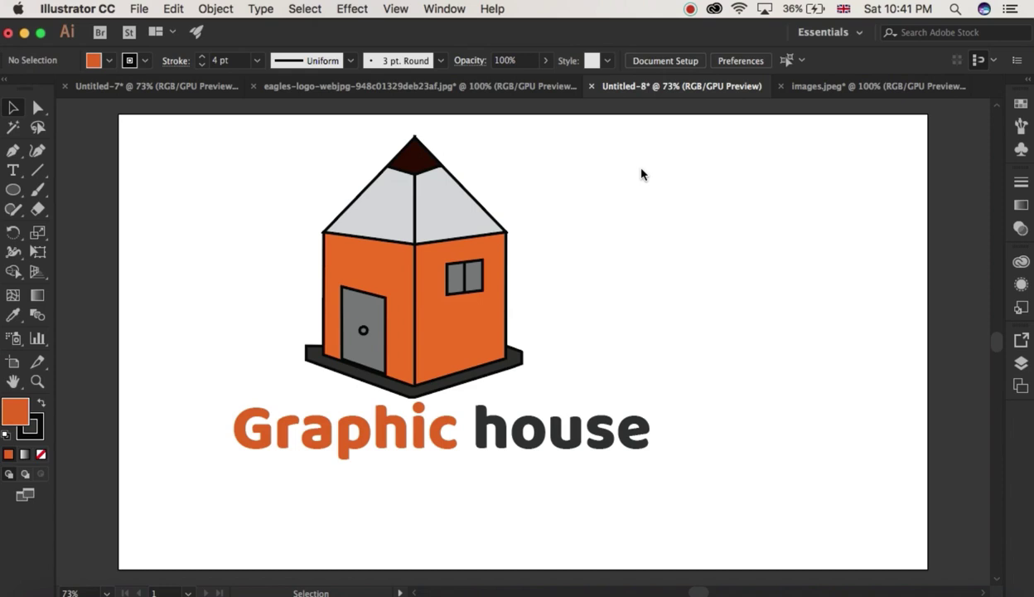
left_click(690, 8)
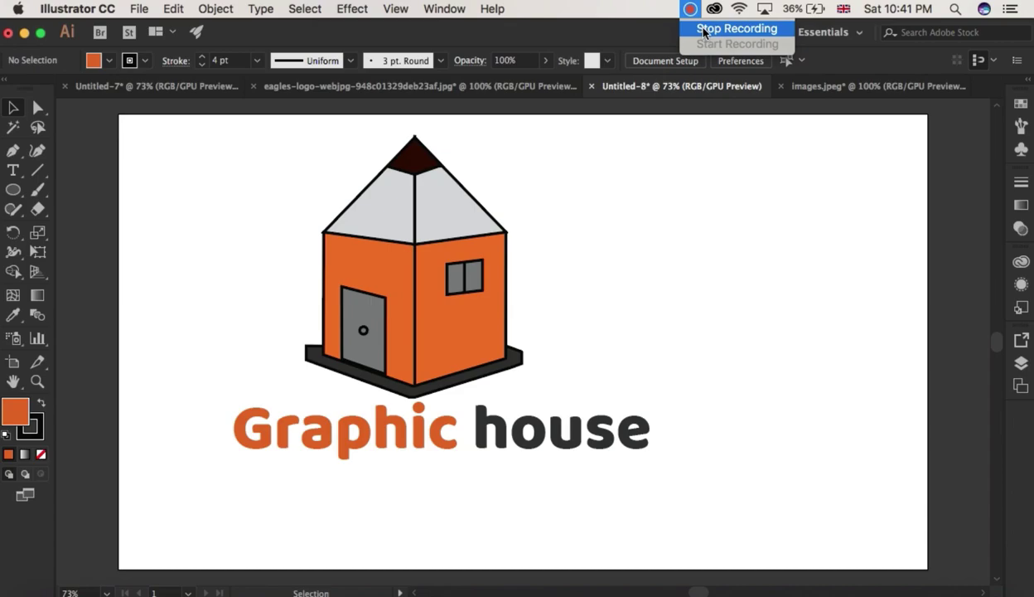